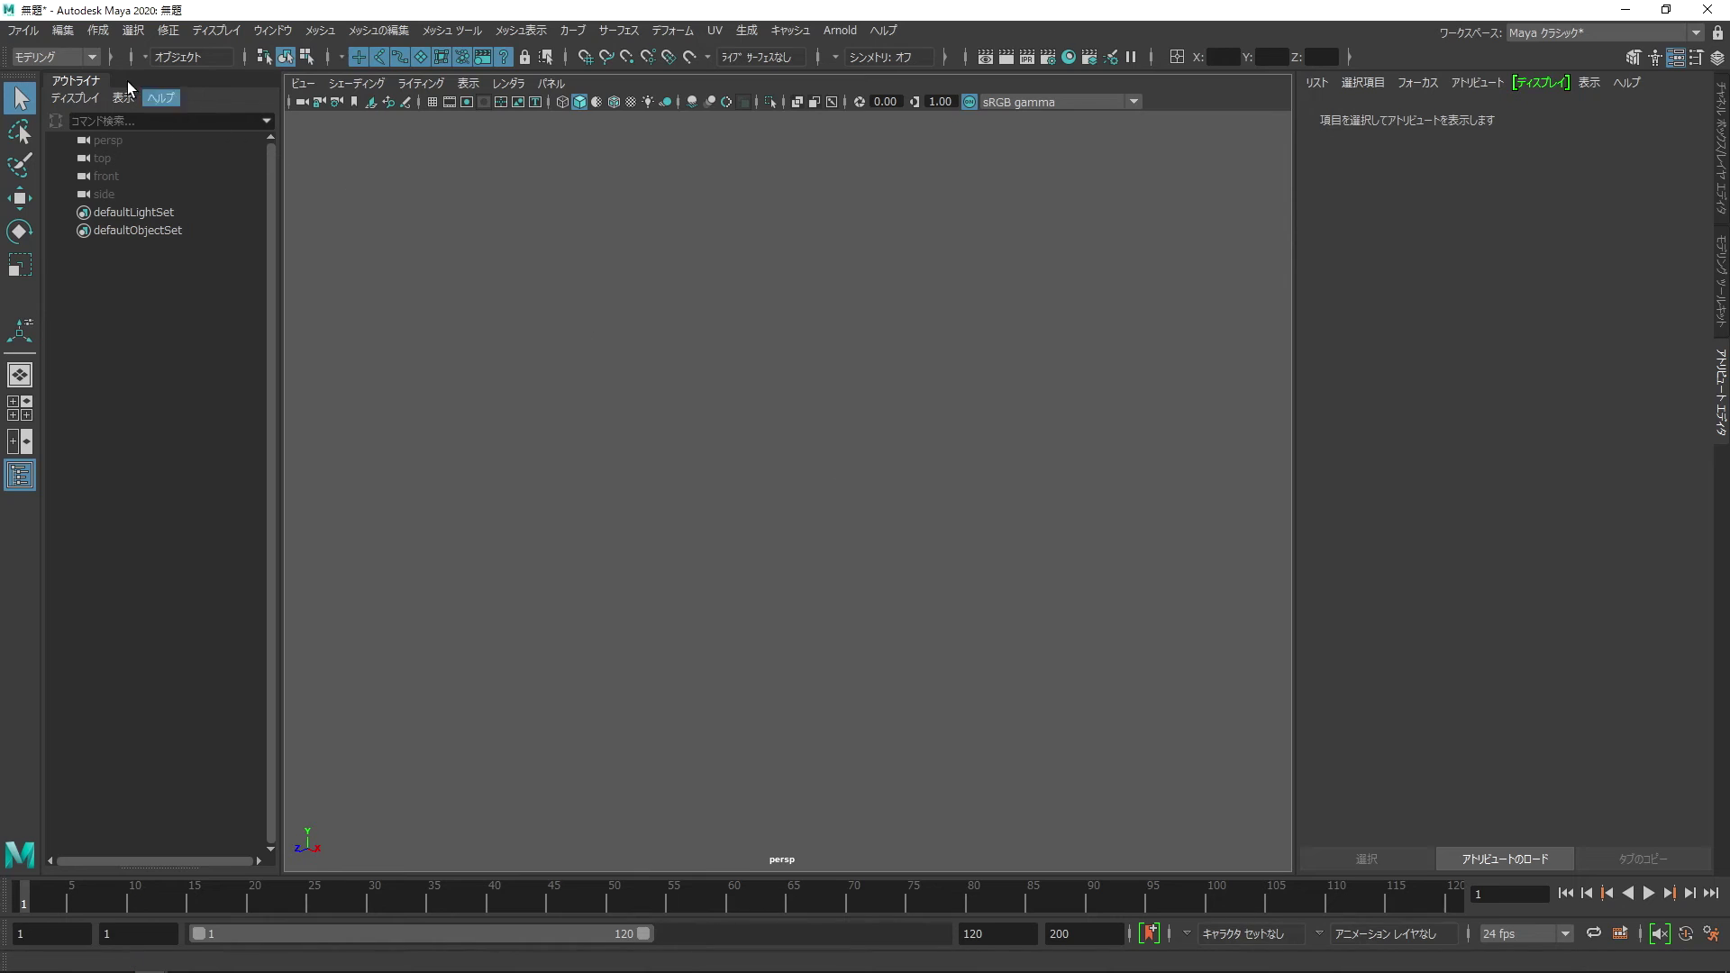
Step: Load nyraPin2.mb through File > Open Scene without saving the untitled scene
{"action": "left_click", "coordinate": [50, 90]}
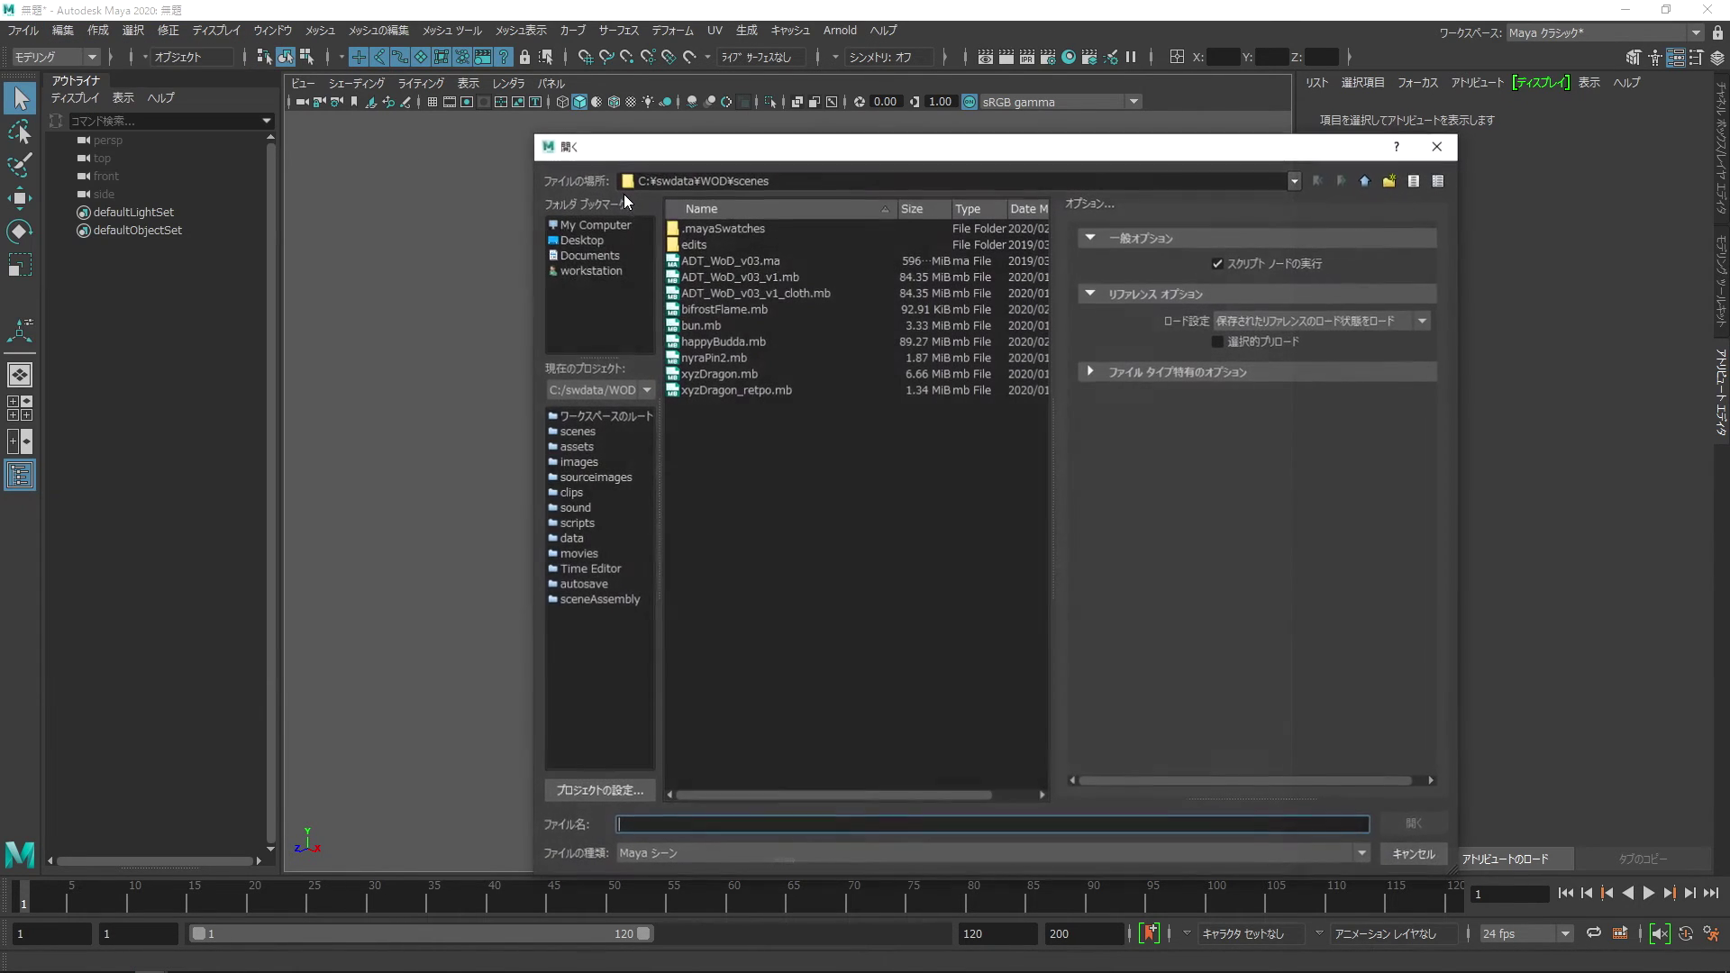
{"action": "left_click", "coordinate": [738, 357]}
{"action": "double_click", "coordinate": [734, 359]}
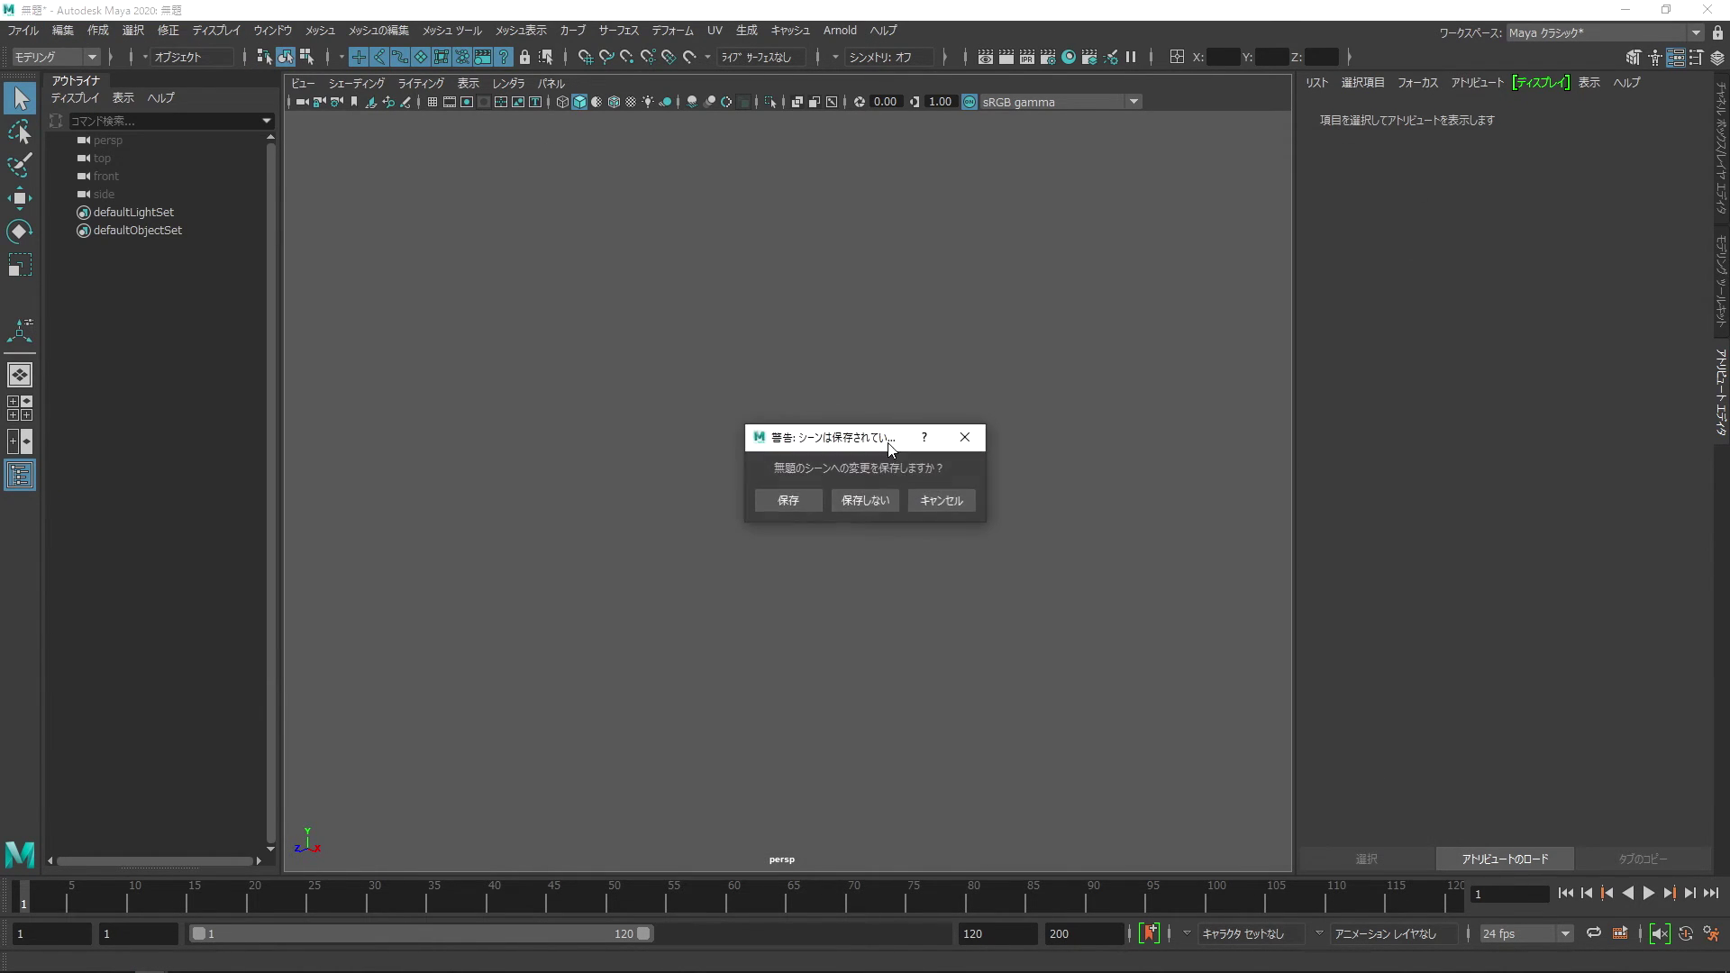
{"action": "left_click", "coordinate": [880, 502]}
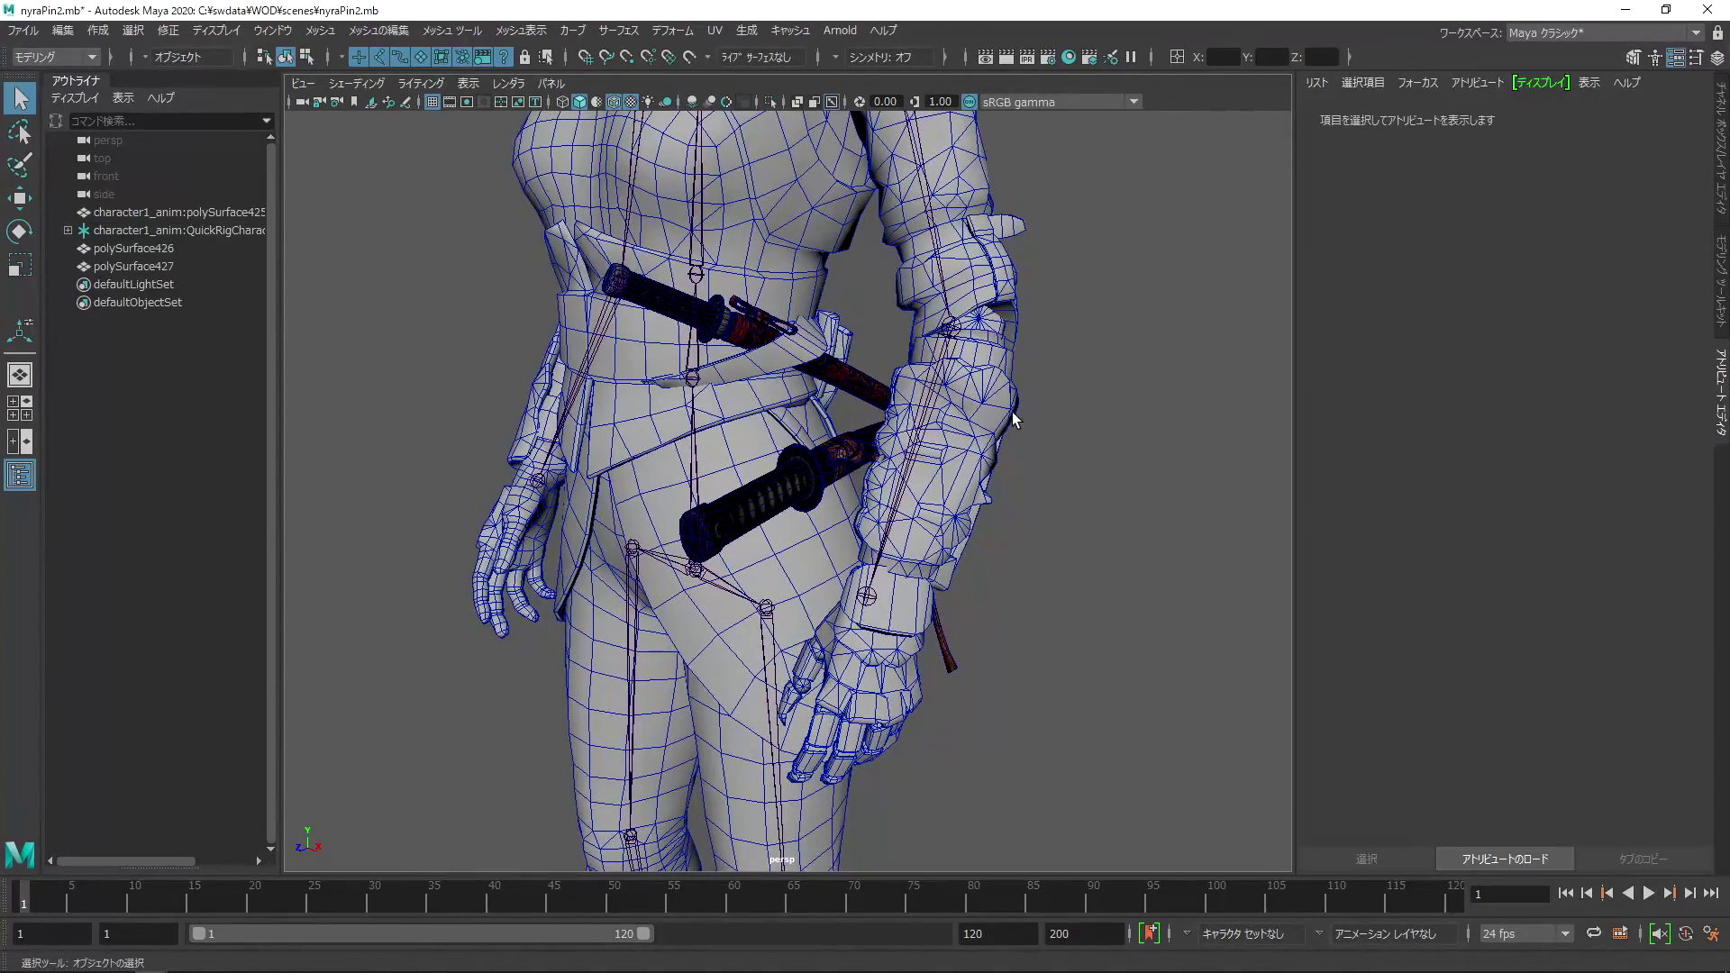
Step: Play the character animation, scrub to frame 90, then stop and return to frame 1
{"action": "scroll", "coordinate": [1028, 476], "scroll_direction": "up", "scroll_amount": 2}
{"action": "scroll", "coordinate": [1025, 471], "scroll_direction": "up", "scroll_amount": 2}
{"action": "key", "text": "alt+v"}
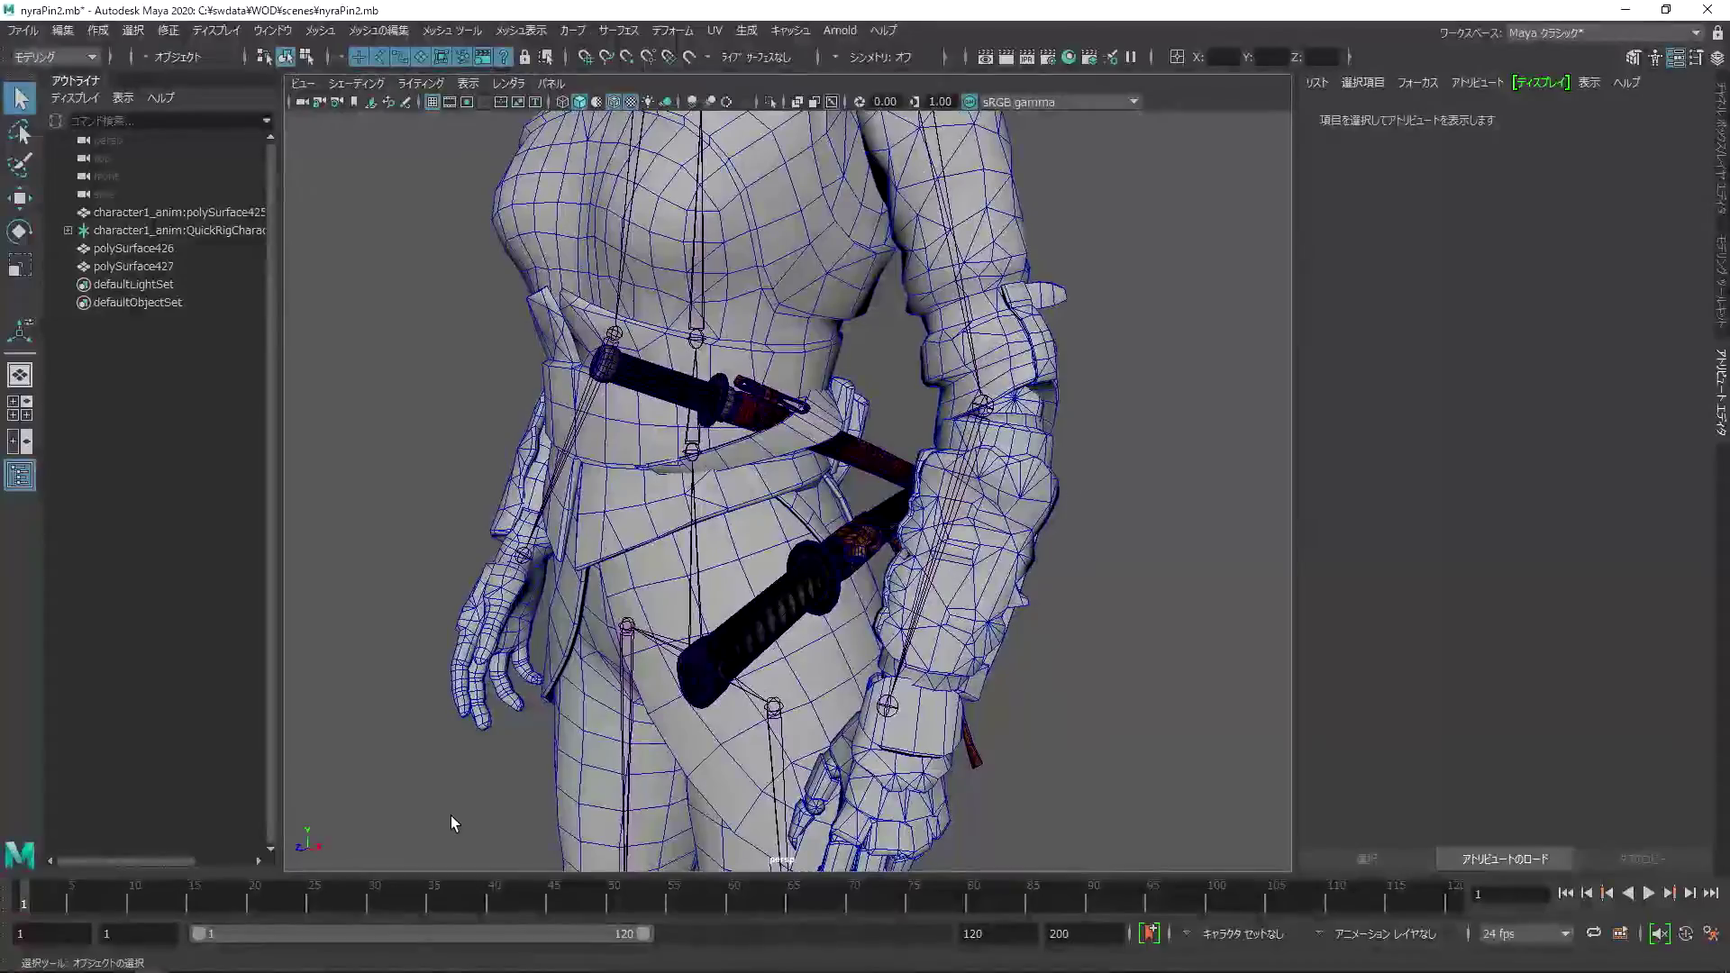
{"action": "left_click_drag", "start_coordinate": [192, 908], "coordinate": [1013, 892]}
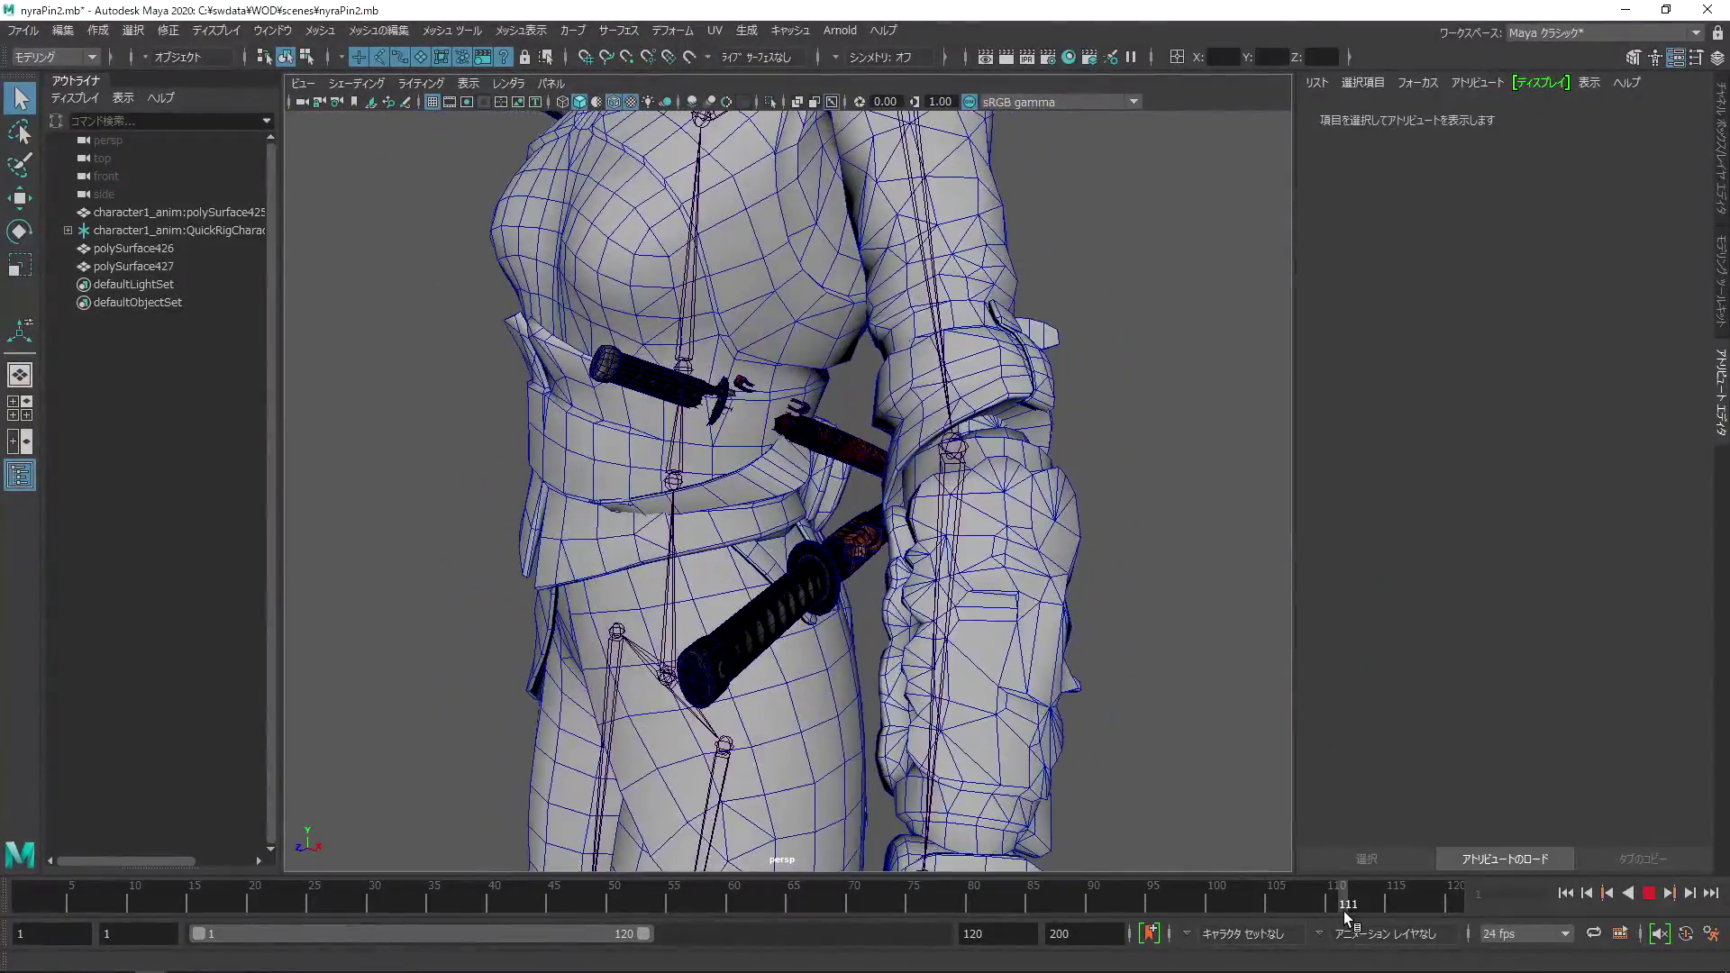
{"action": "left_click_drag", "start_coordinate": [1013, 892], "coordinate": [1078, 922]}
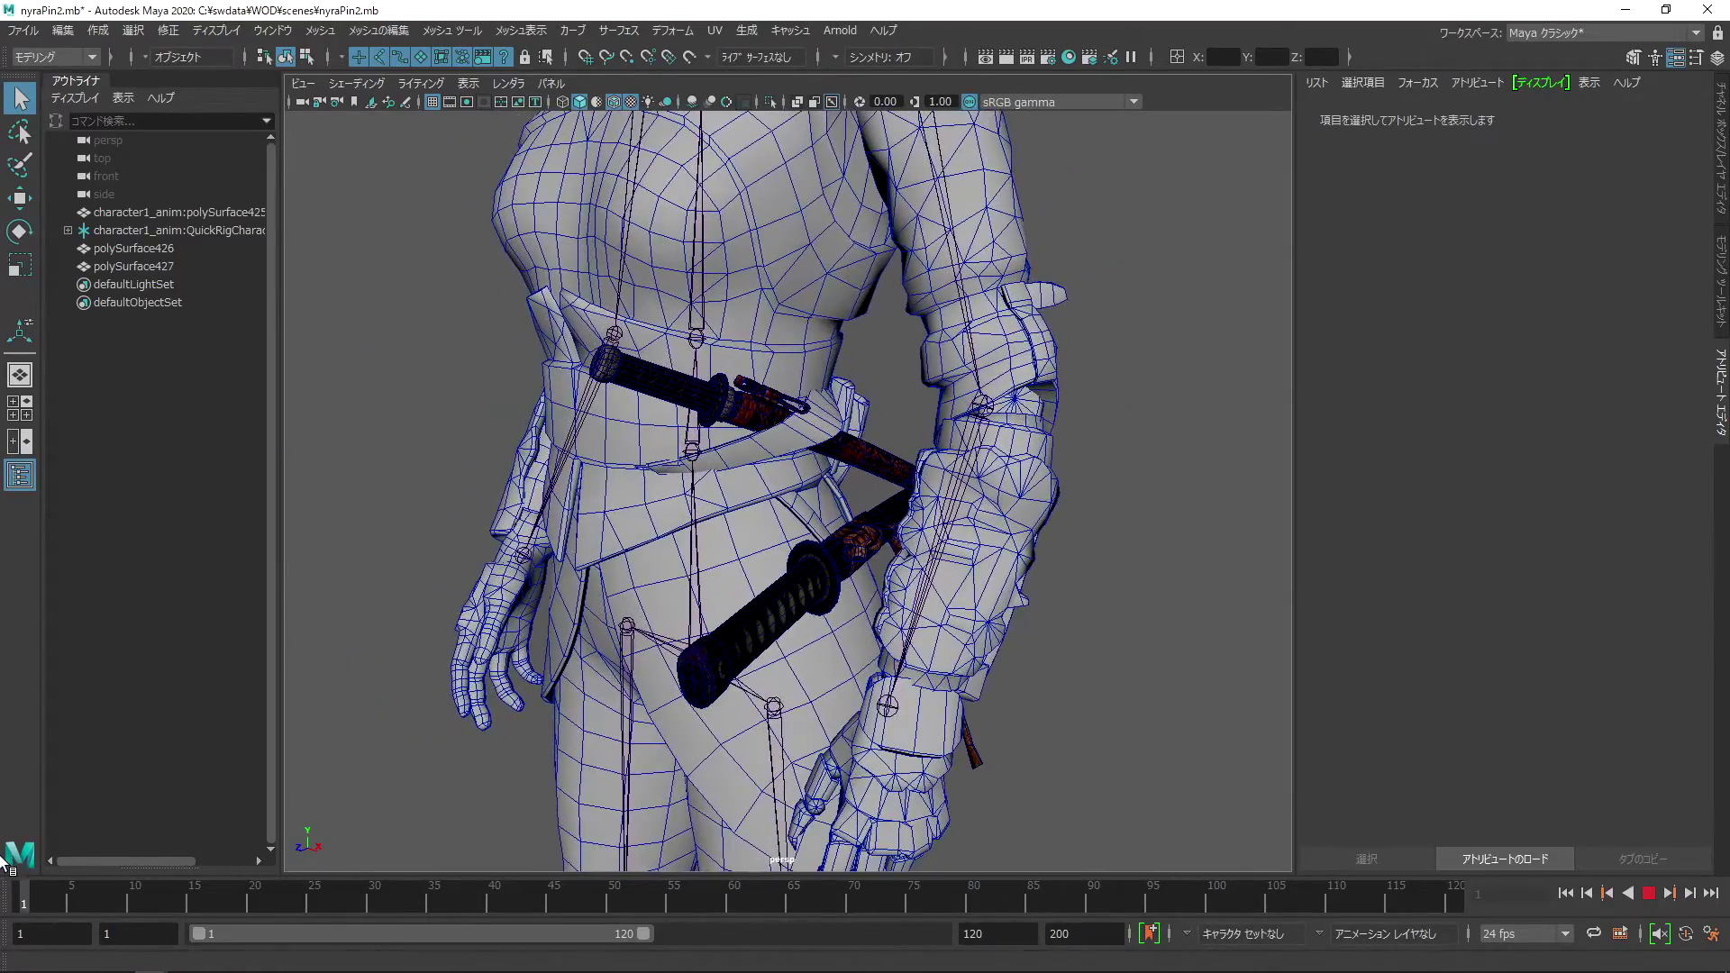
{"action": "key", "text": "alt+shift+v"}
Step: Select the belt sword, scrub to frame 99, then switch the body mesh to face selection
{"action": "left_click", "coordinate": [751, 406]}
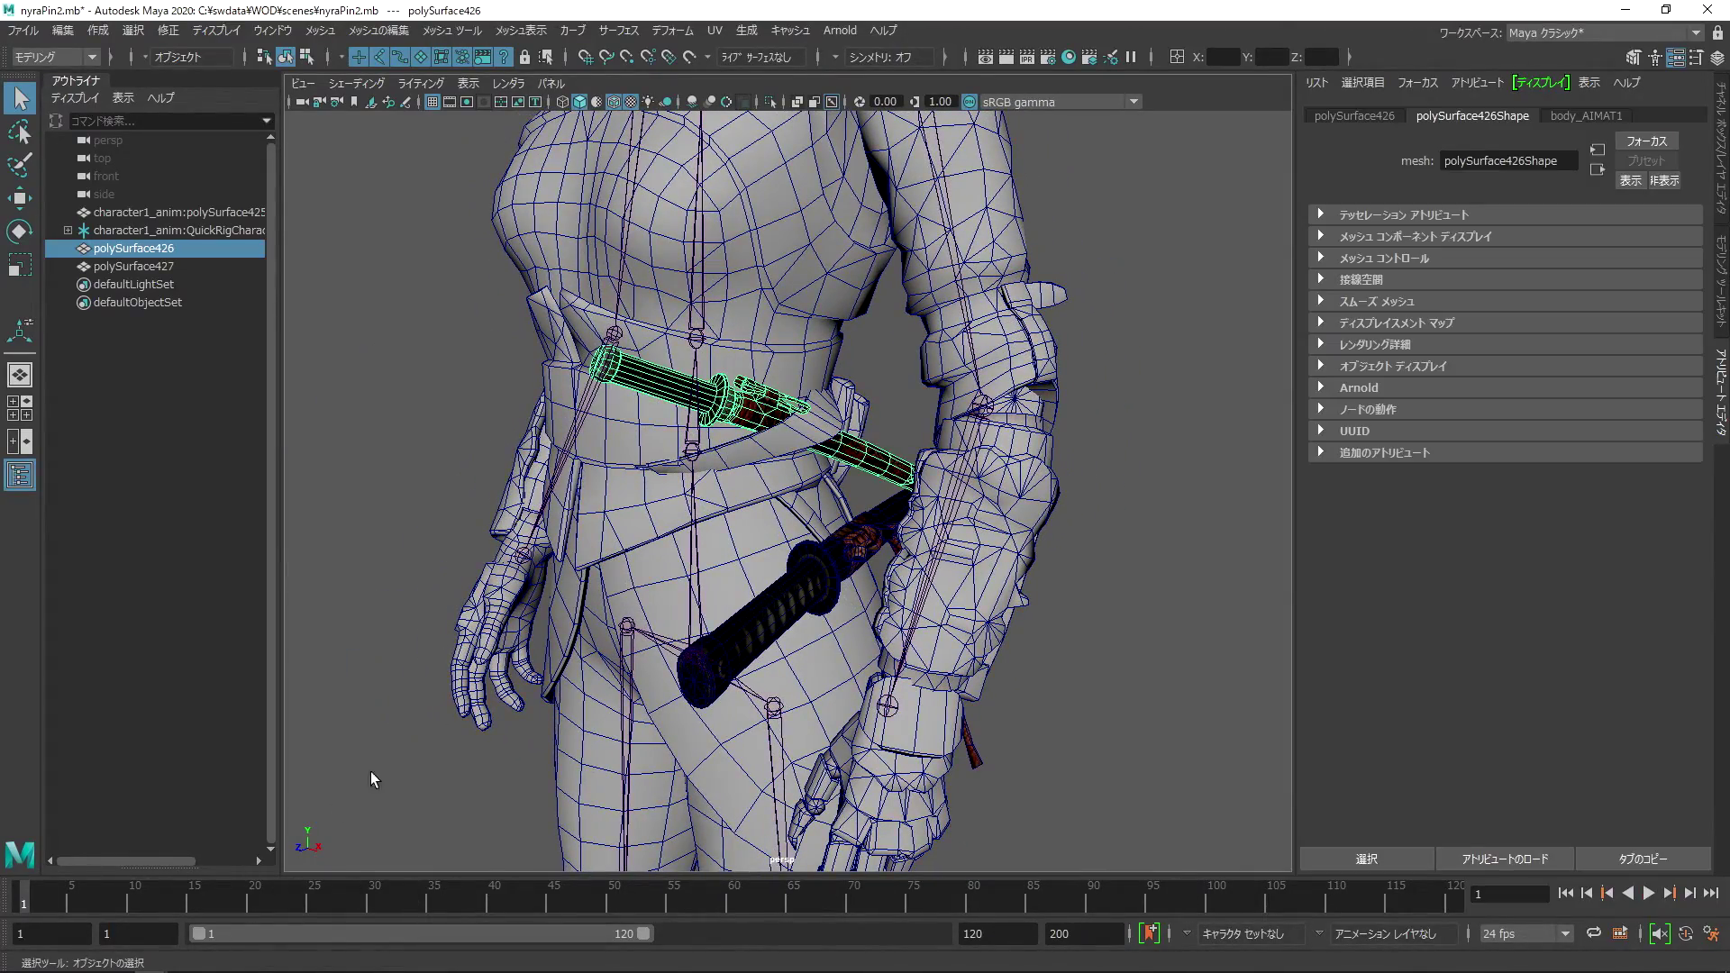
{"action": "left_click_drag", "start_coordinate": [65, 900], "coordinate": [1207, 917]}
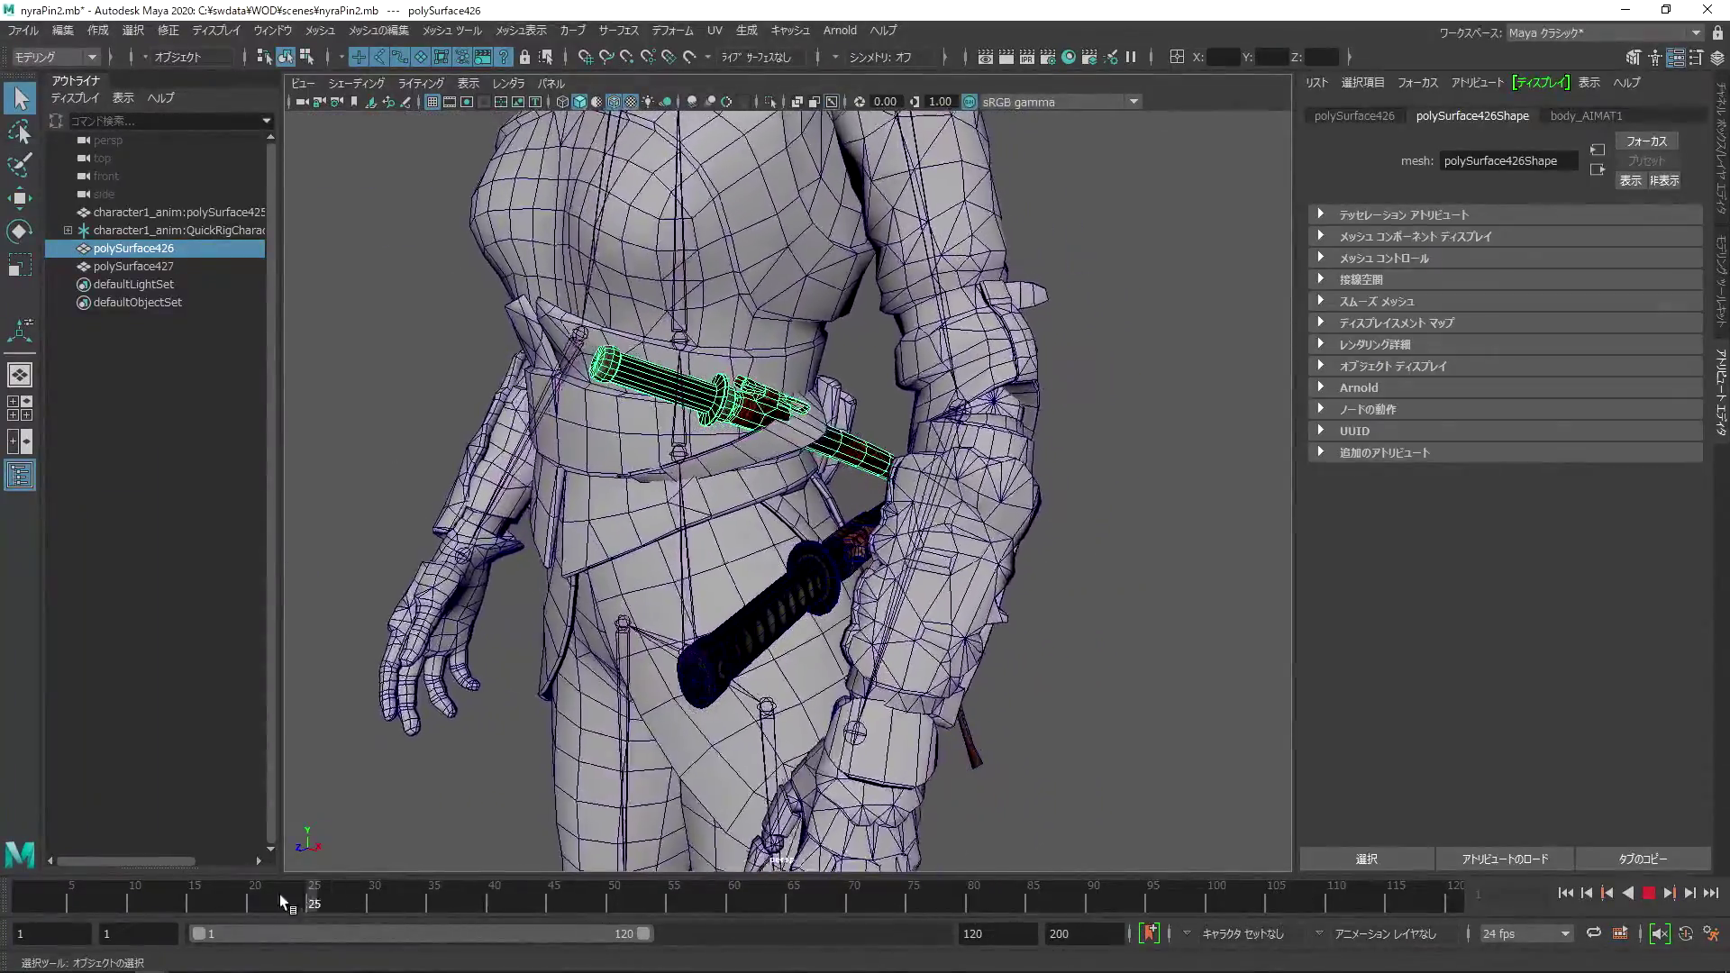
{"action": "scroll", "coordinate": [932, 342], "scroll_direction": "up", "scroll_amount": 2}
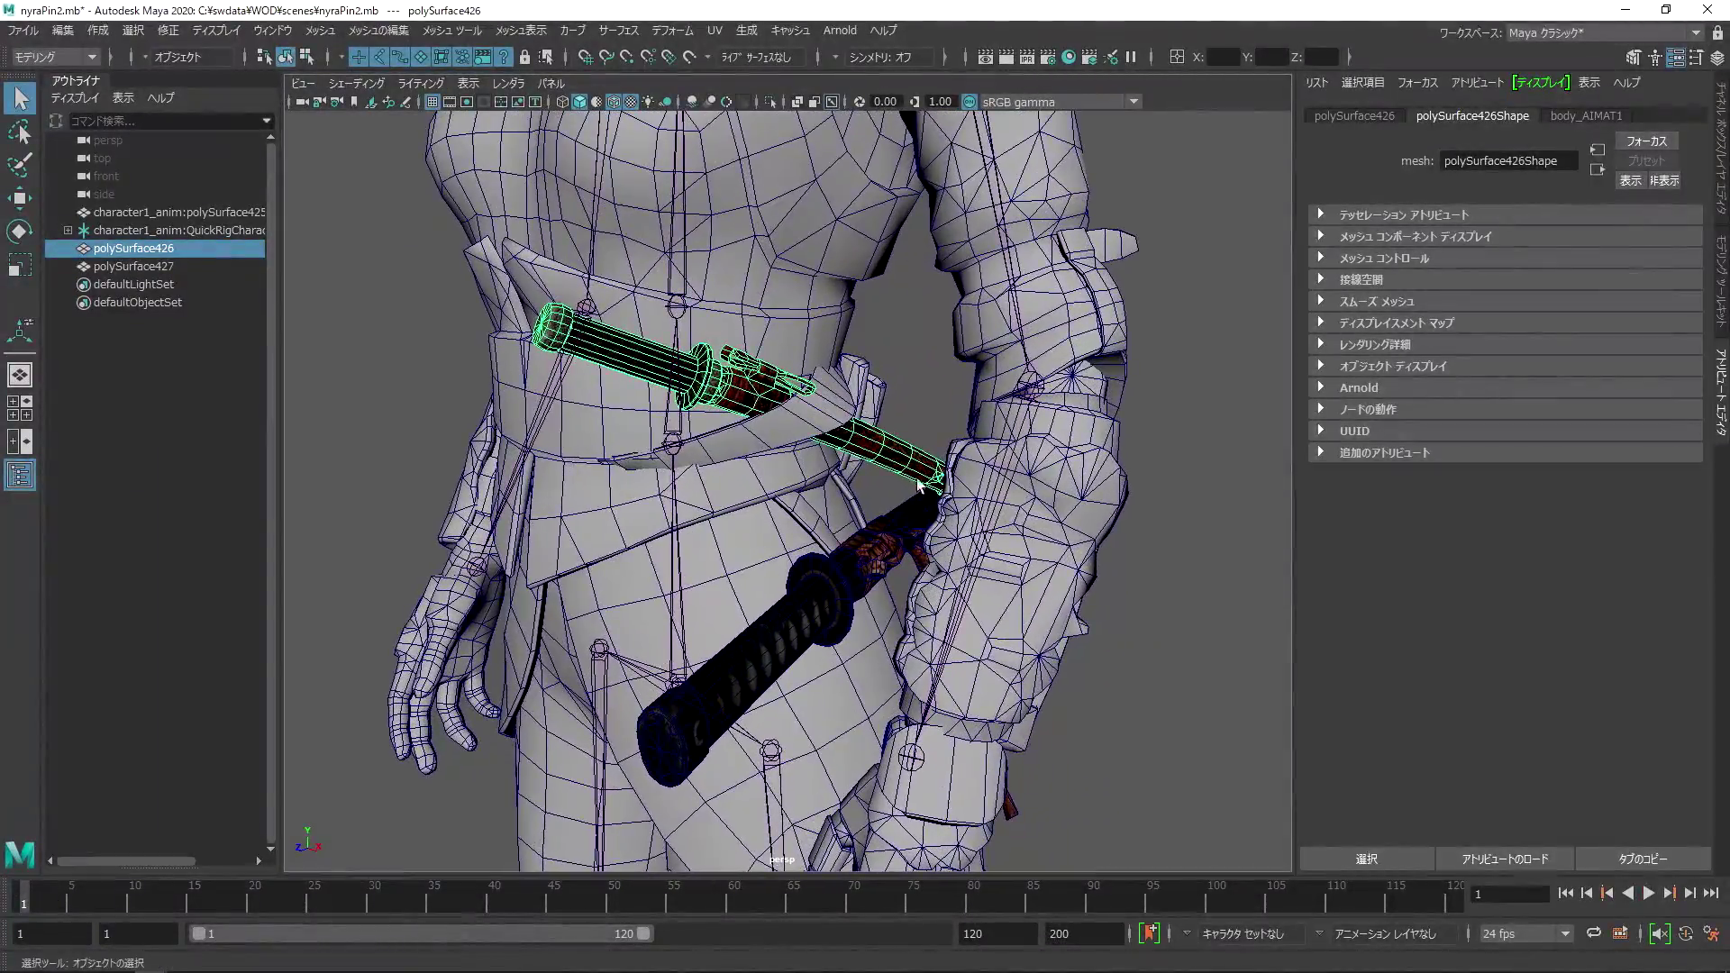
{"action": "scroll", "coordinate": [933, 342], "scroll_direction": "up", "scroll_amount": 2}
{"action": "left_click", "coordinate": [933, 342]}
{"action": "scroll", "coordinate": [933, 343], "scroll_direction": "up", "scroll_amount": 2}
{"action": "right_click_drag", "start_coordinate": [827, 408], "coordinate": [838, 448]}
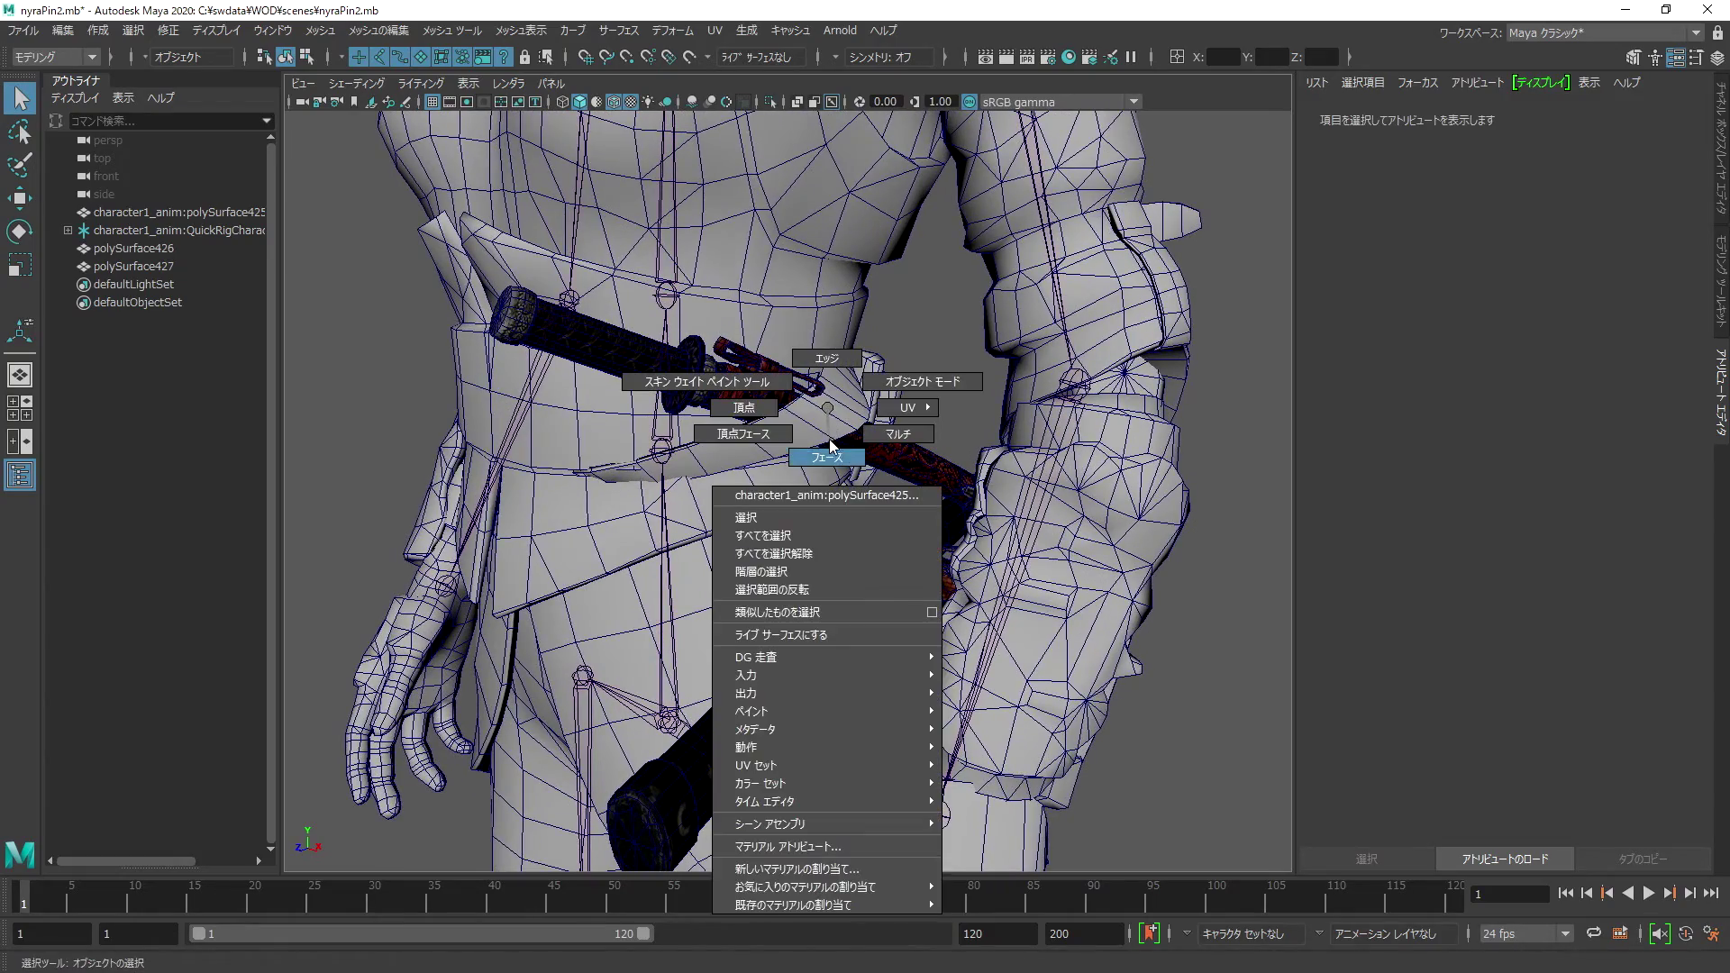
Step: Apply Constrain > Rivet to the belt face beneath the sword guard, creating pinOutput via uvPin1
{"action": "left_click", "coordinate": [838, 451]}
{"action": "scroll", "coordinate": [854, 520], "scroll_direction": "up", "scroll_amount": 2}
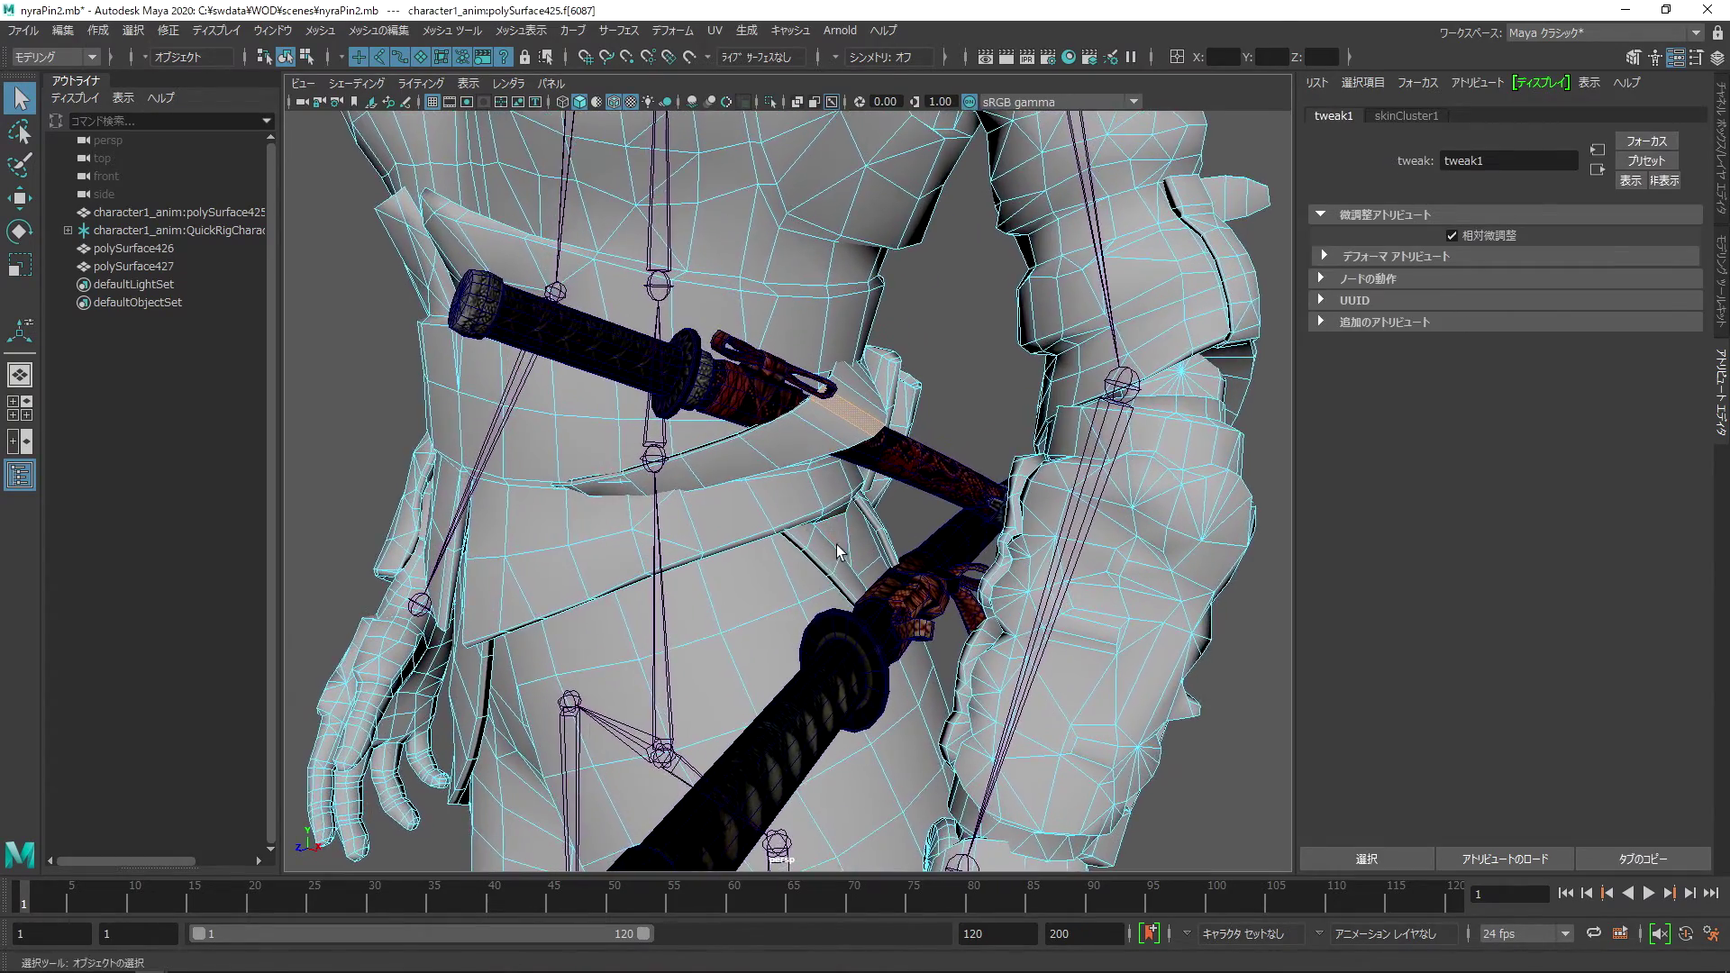
{"action": "scroll", "coordinate": [854, 519], "scroll_direction": "up", "scroll_amount": 2}
{"action": "right_click_drag", "start_coordinate": [892, 424], "coordinate": [838, 450], "text": "shift"}
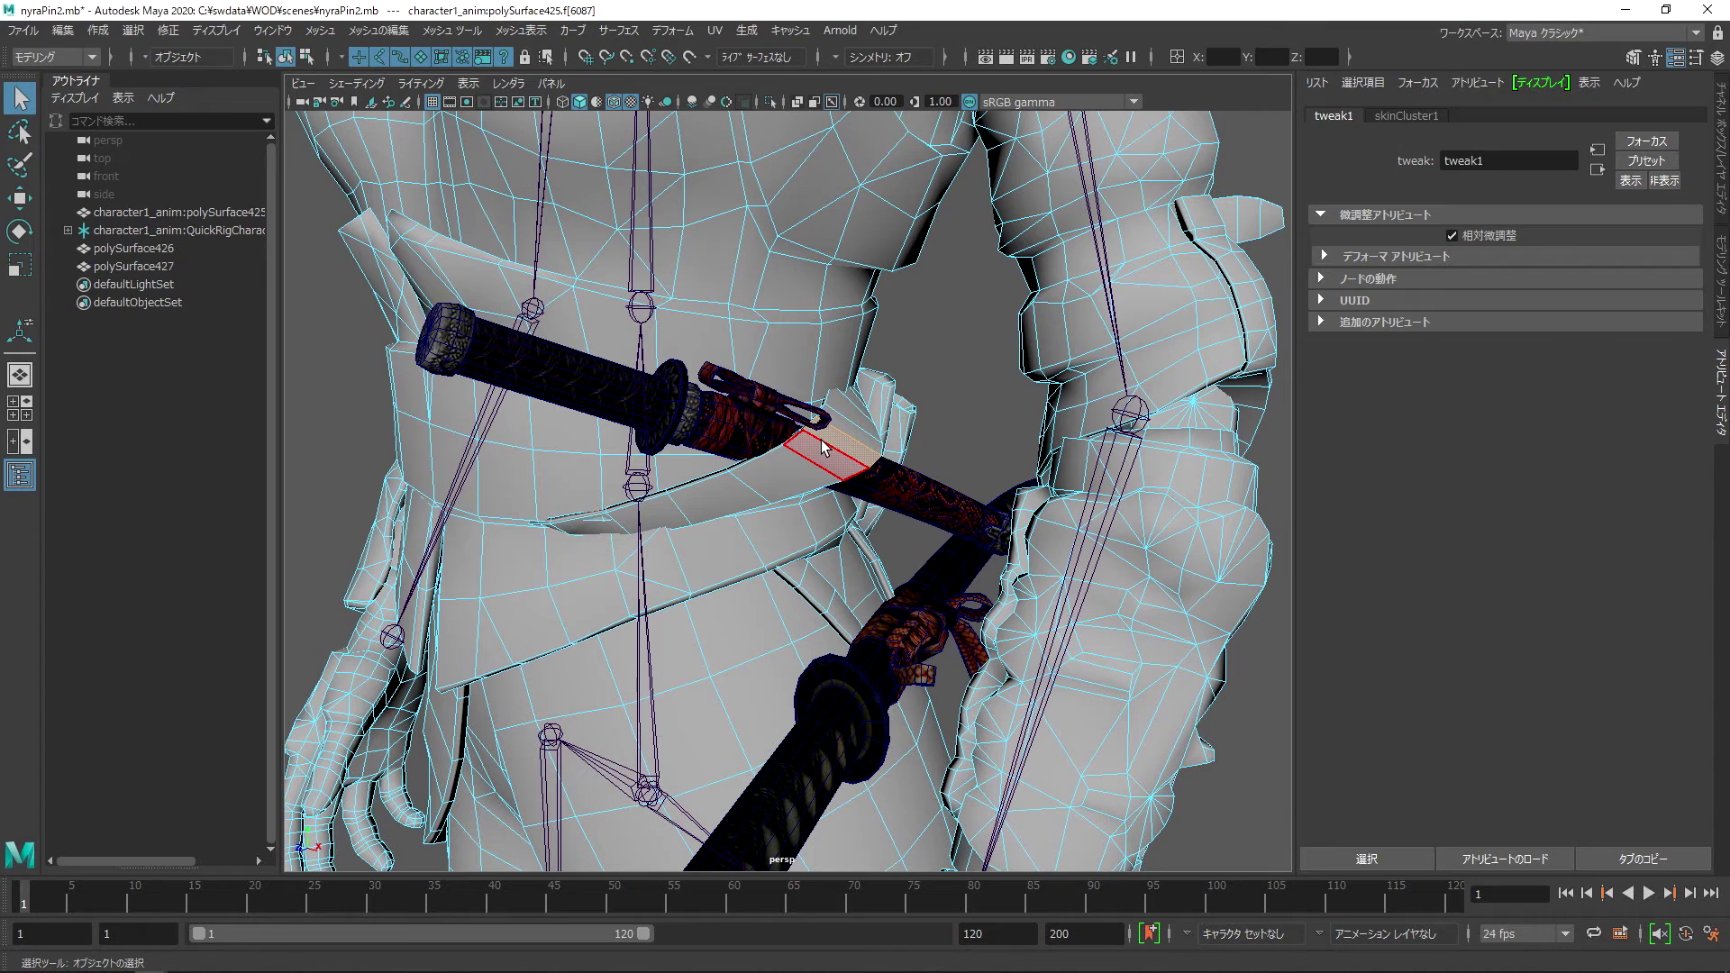
{"action": "left_click_drag", "start_coordinate": [838, 451], "coordinate": [827, 448], "text": "alt"}
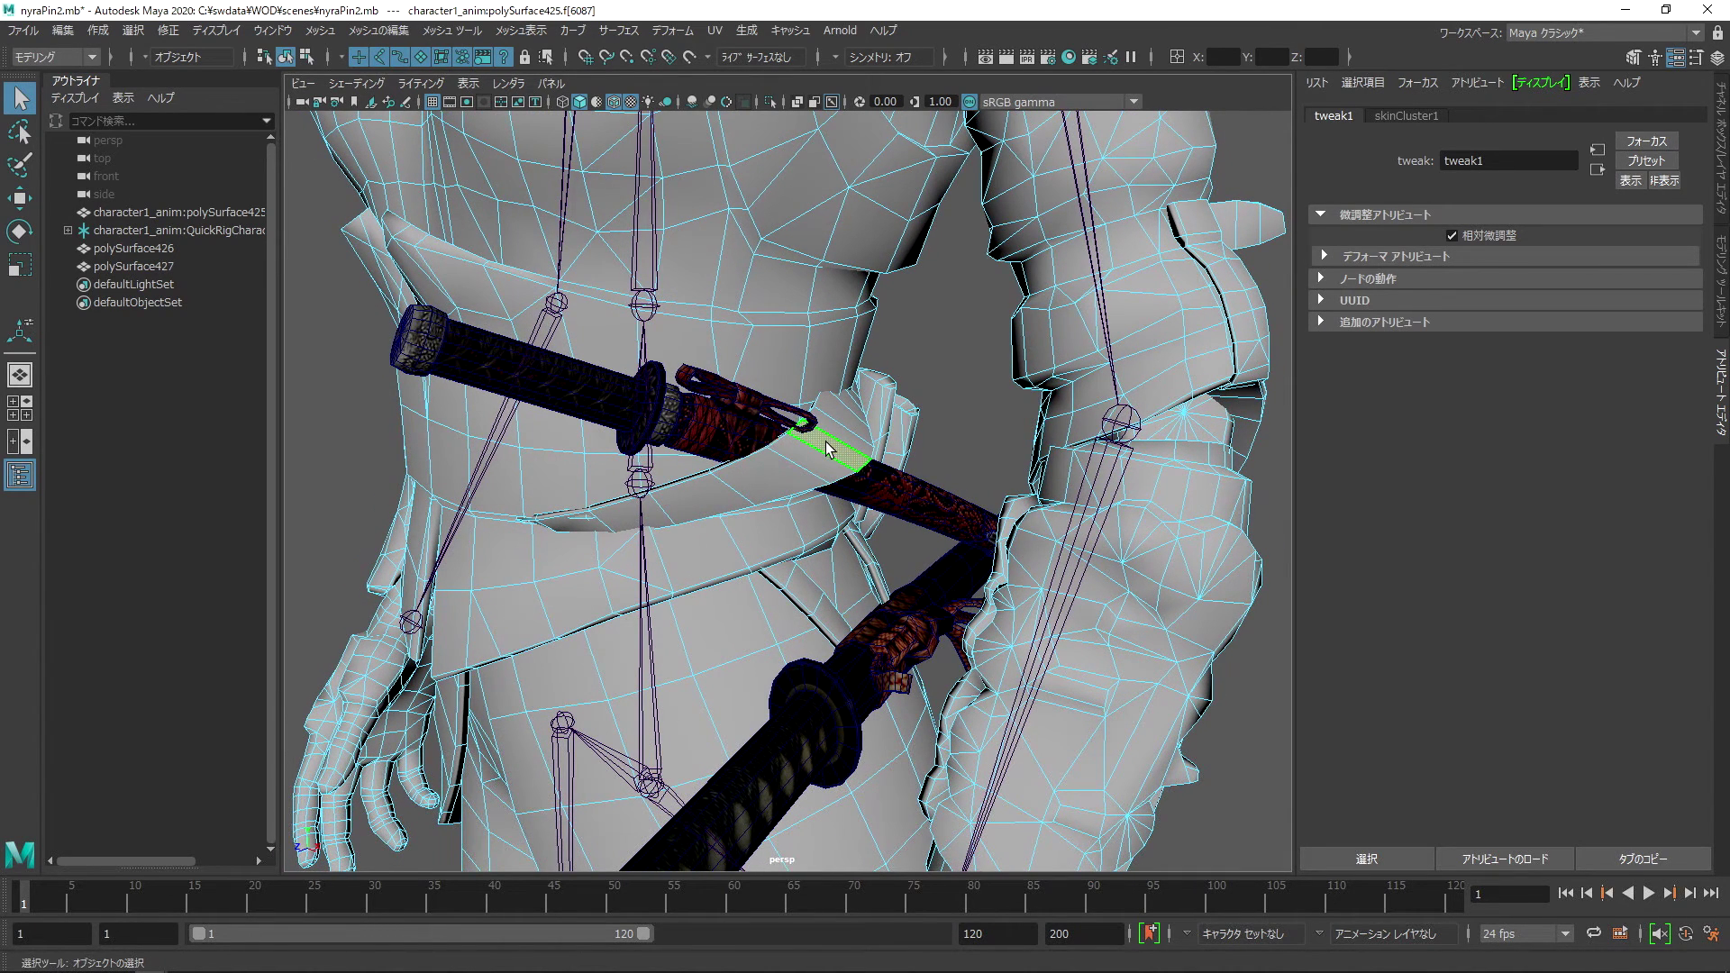
{"action": "left_click", "coordinate": [858, 456]}
{"action": "key", "text": "space"}
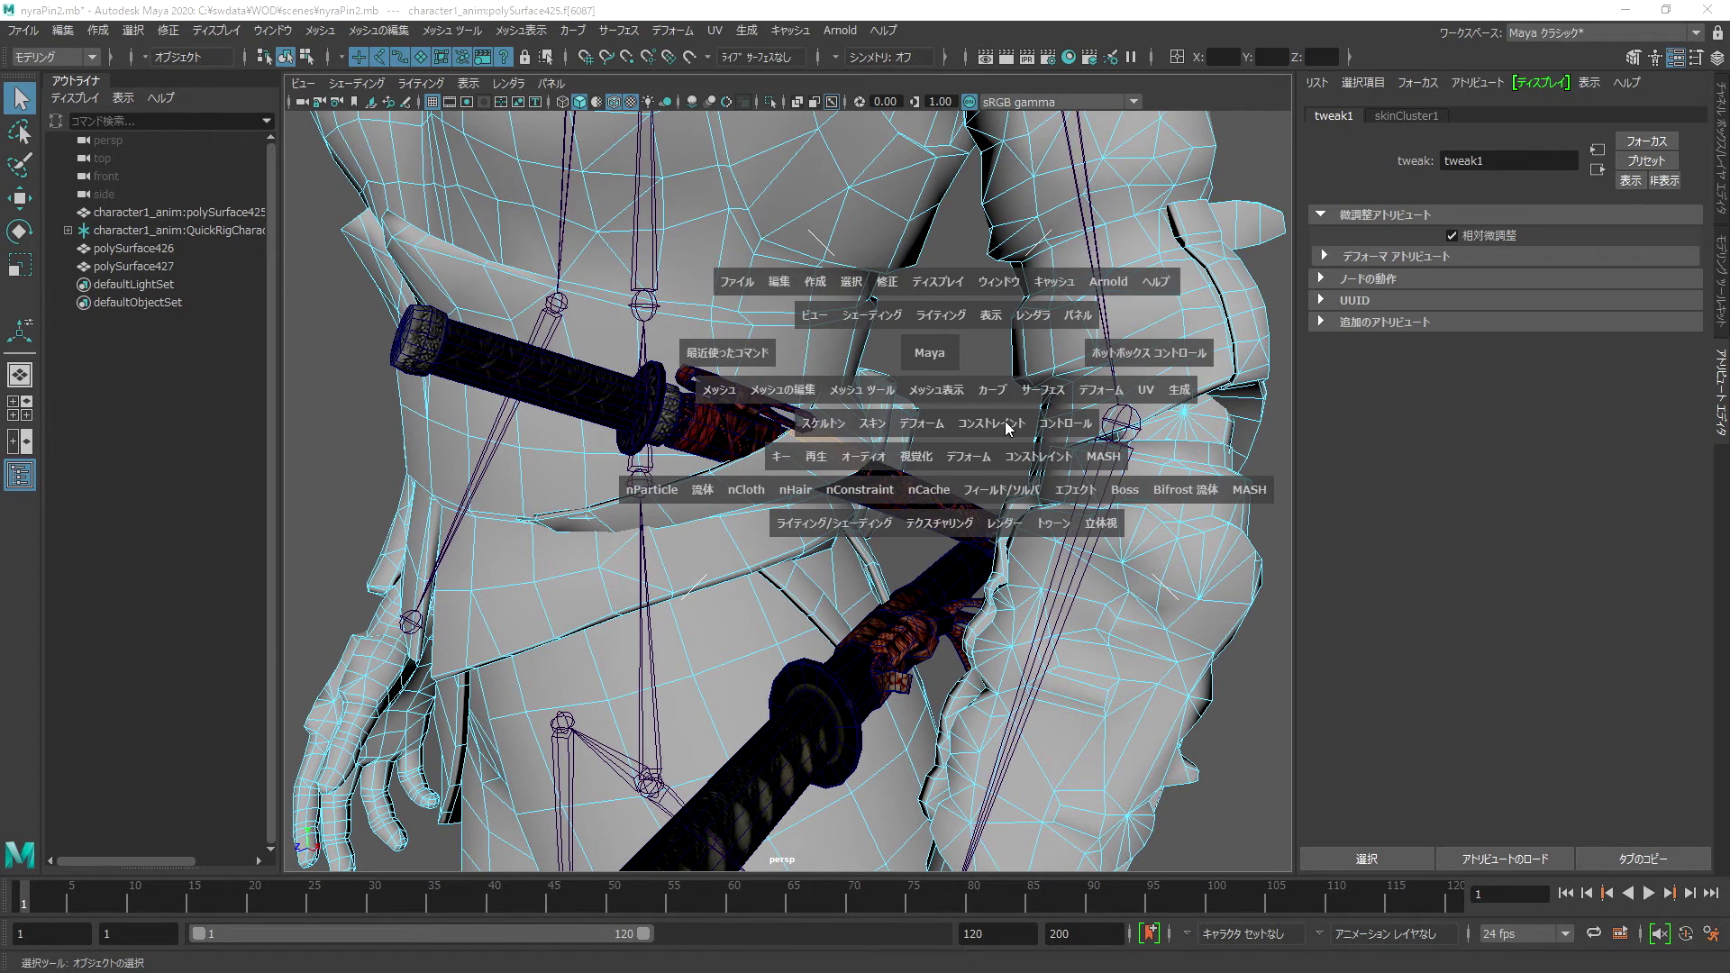
{"action": "left_click", "coordinate": [1006, 425]}
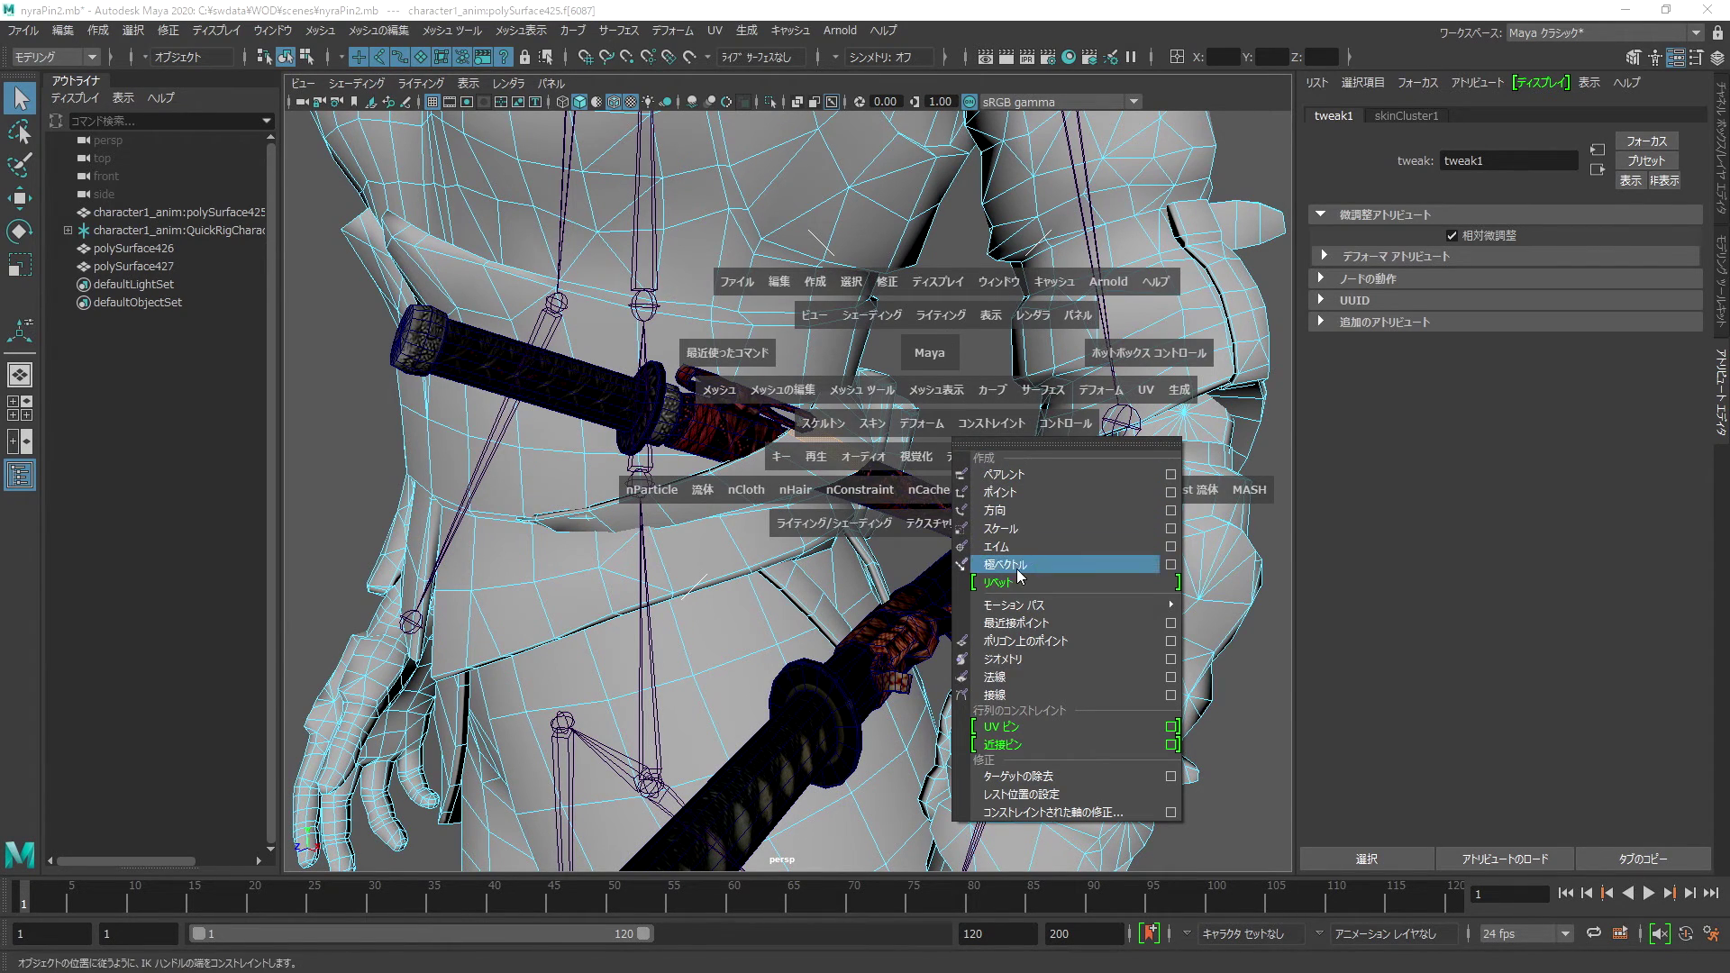
{"action": "left_click", "coordinate": [1063, 583]}
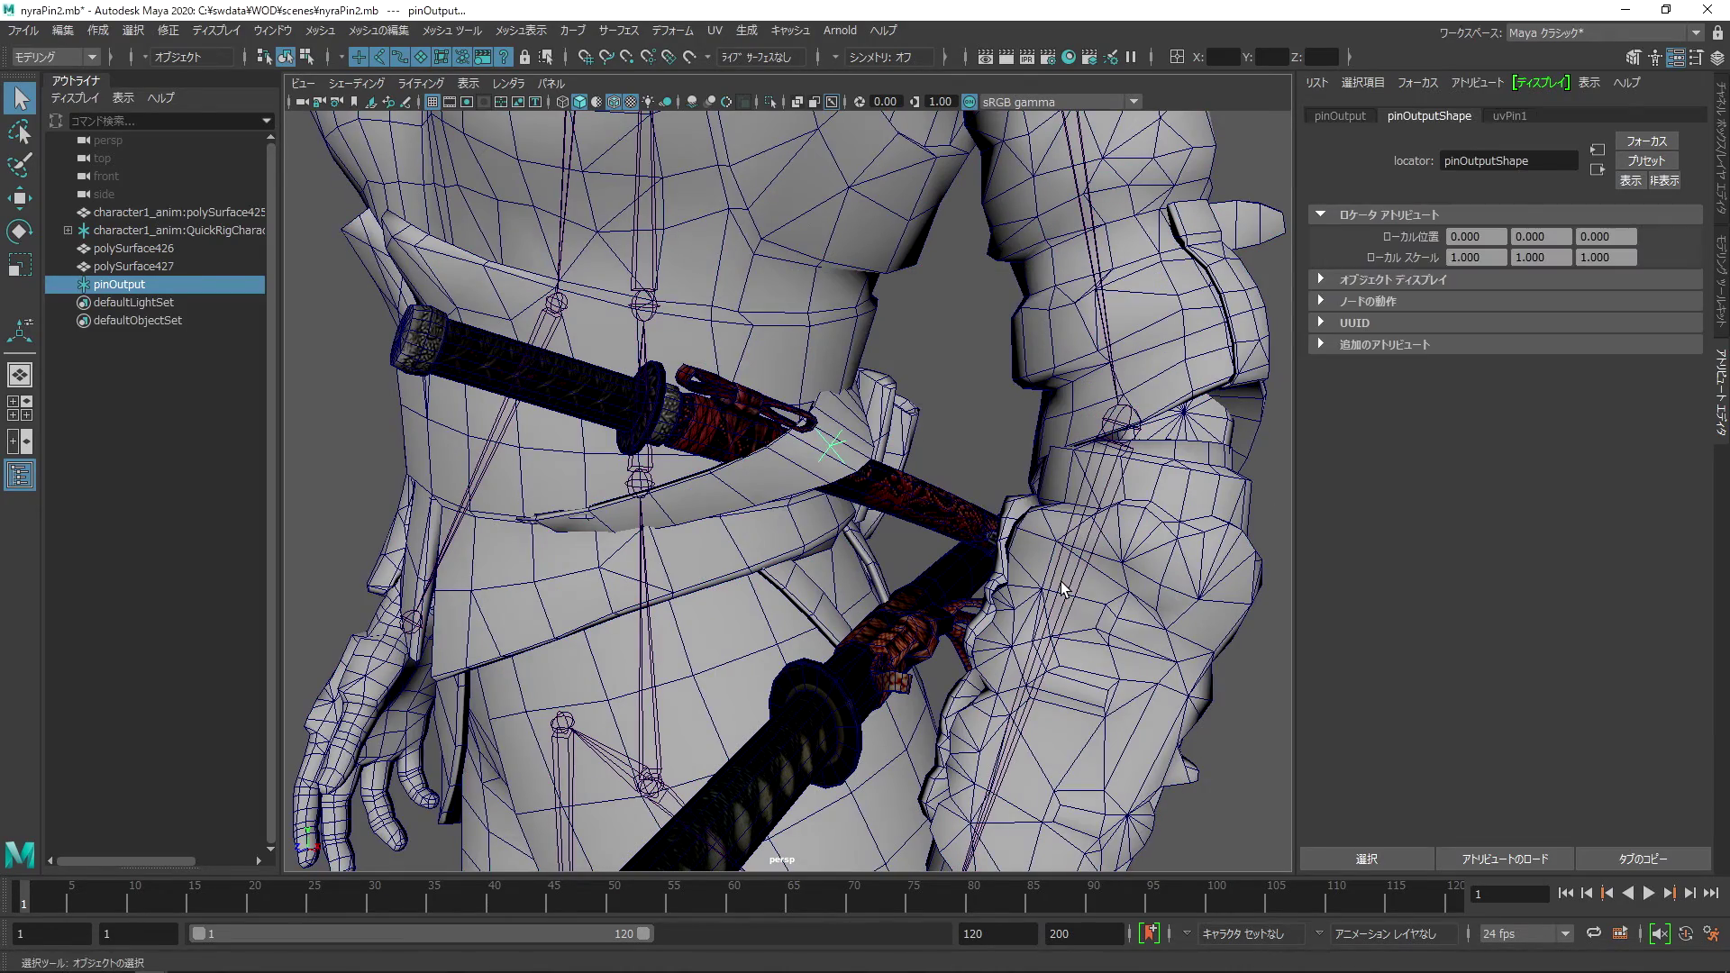
Step: Parent the upper sword polySurface426 under the pinOutput locator and scrub to frame 118 to verify
{"action": "right_click_drag", "start_coordinate": [894, 515], "coordinate": [1062, 491], "text": "alt"}
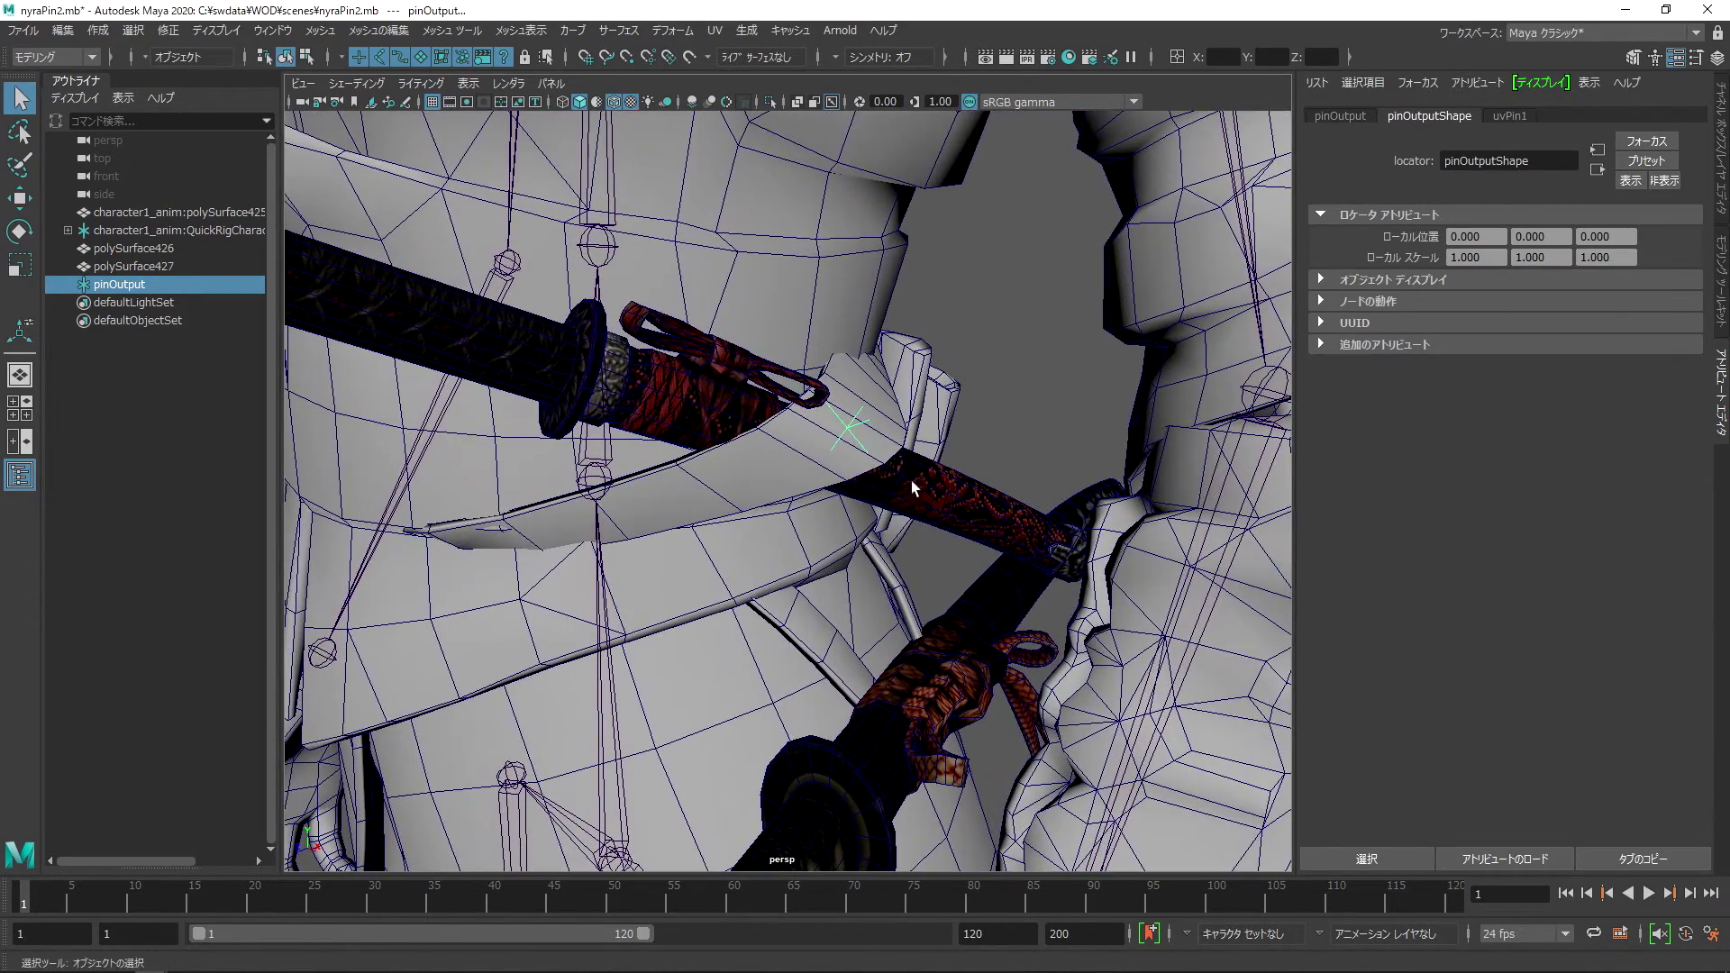
{"action": "right_click_drag", "start_coordinate": [871, 498], "coordinate": [178, 823], "text": "alt"}
{"action": "mouse_move", "coordinate": [73, 906]}
{"action": "left_mouse_down"}
{"action": "mouse_move", "coordinate": [1402, 895]}
{"action": "mouse_move", "coordinate": [18, 833]}
{"action": "left_mouse_up"}
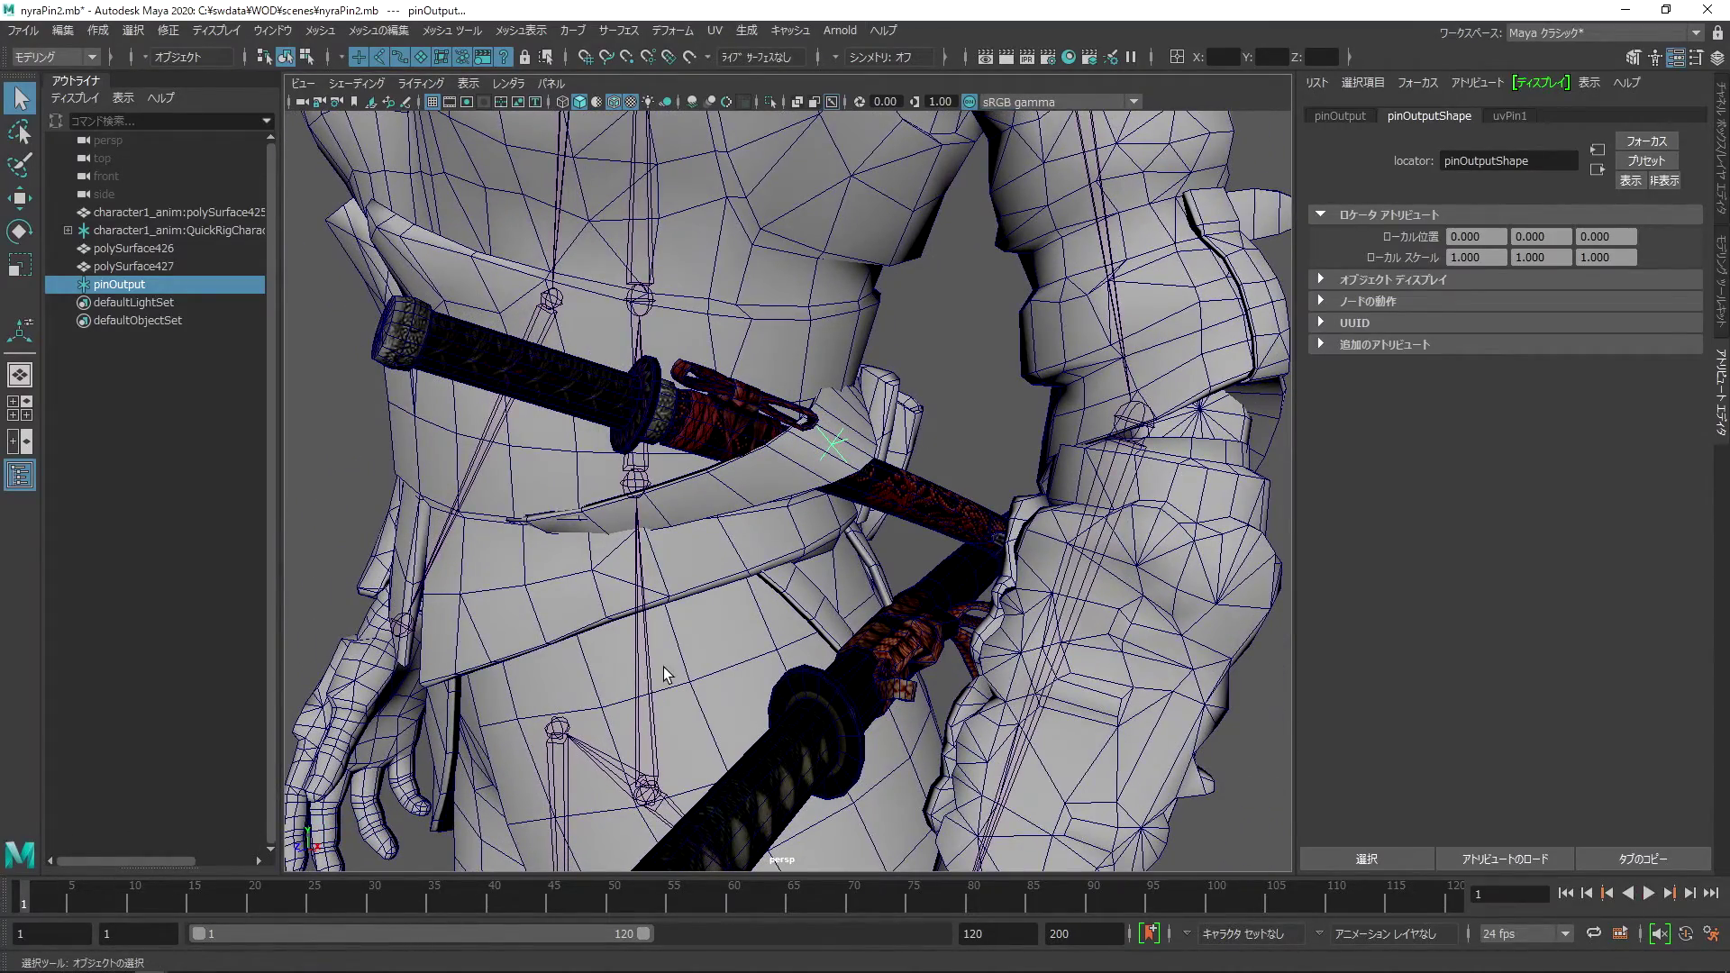
{"action": "left_click", "coordinate": [728, 425], "text": "shift"}
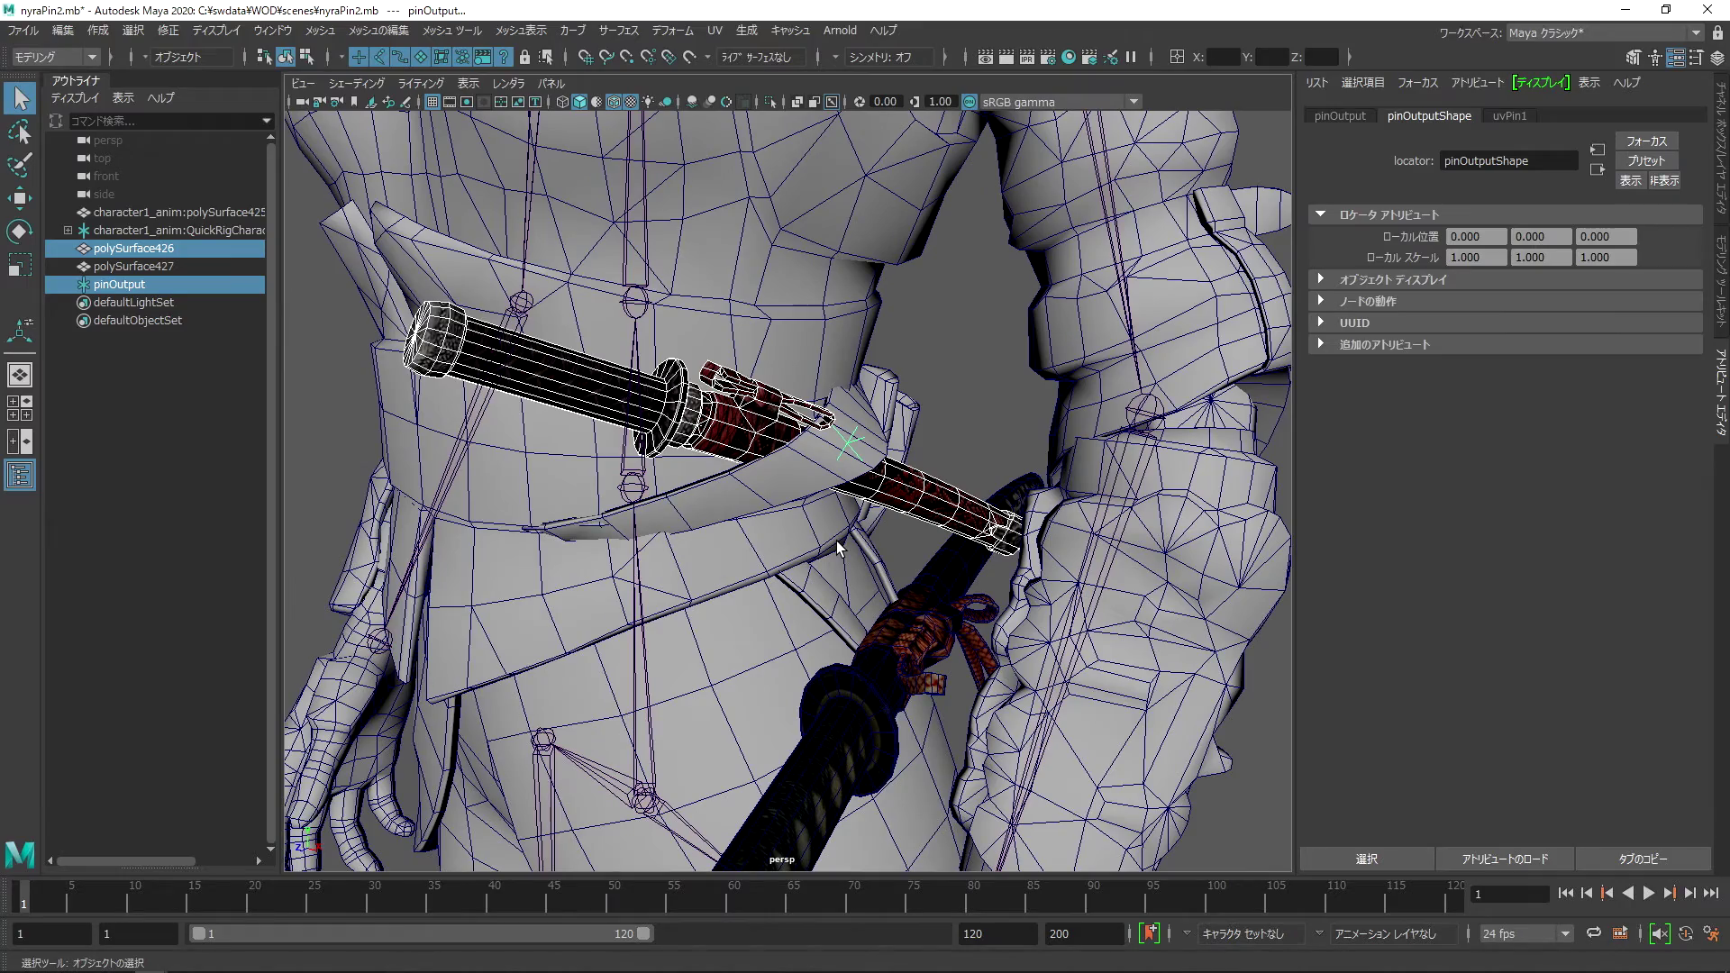
{"action": "key", "text": "p"}
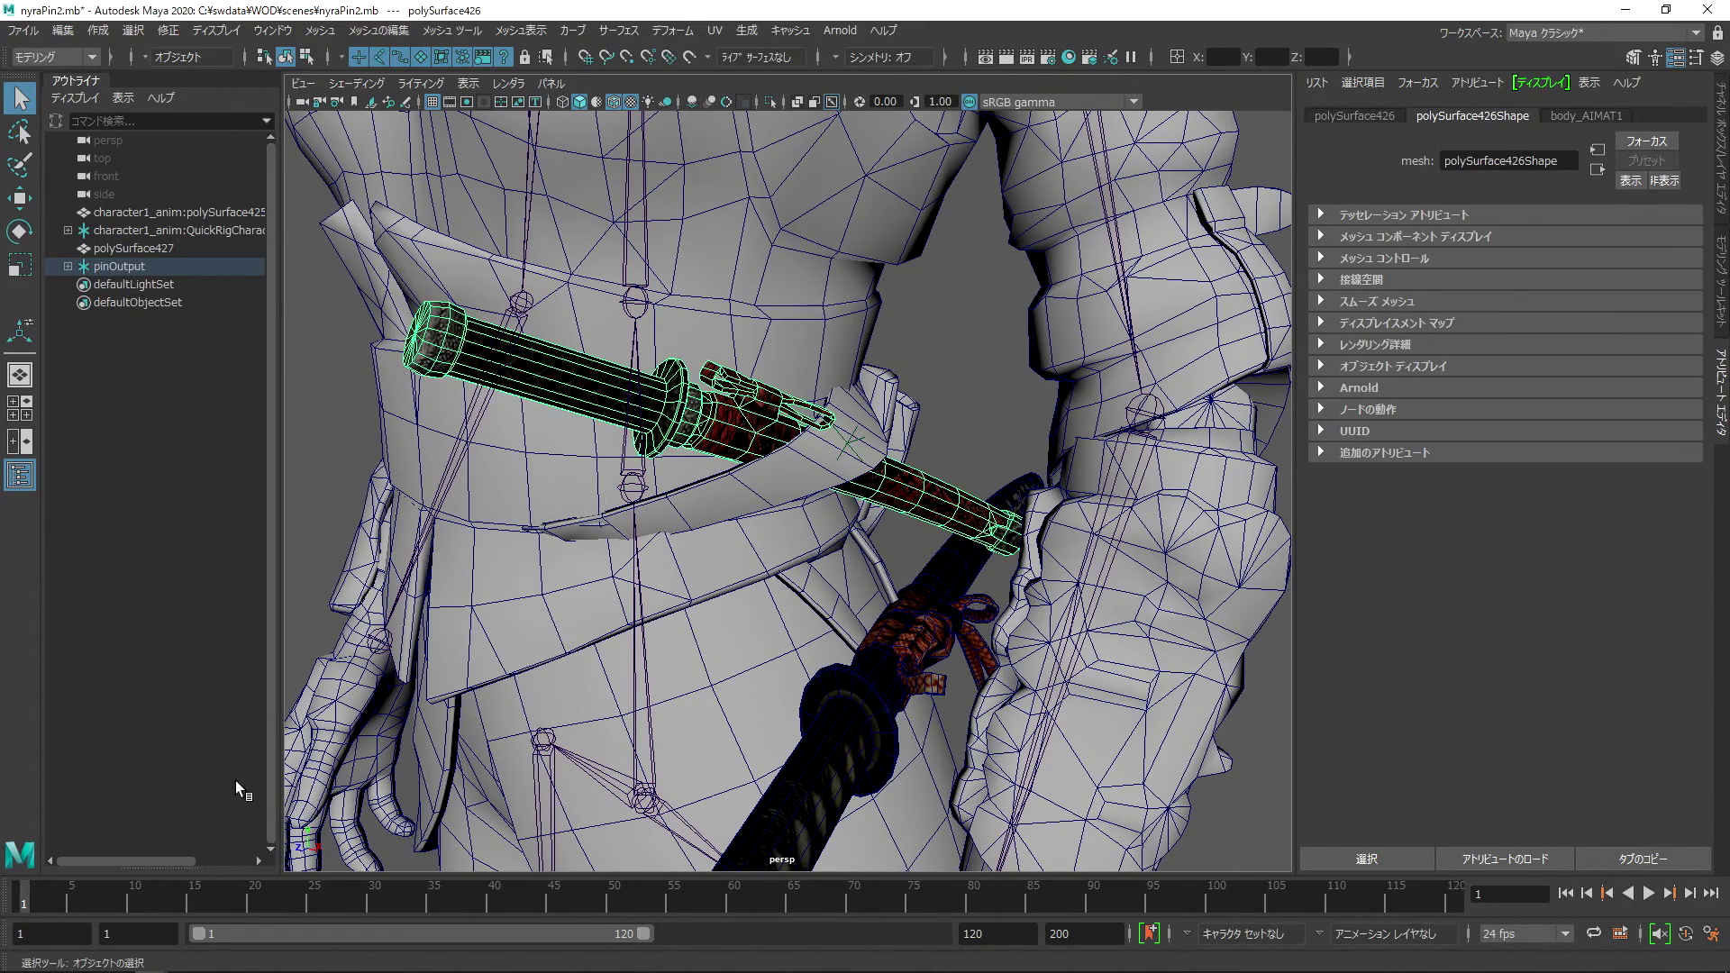
{"action": "left_click_drag", "start_coordinate": [30, 897], "coordinate": [793, 903]}
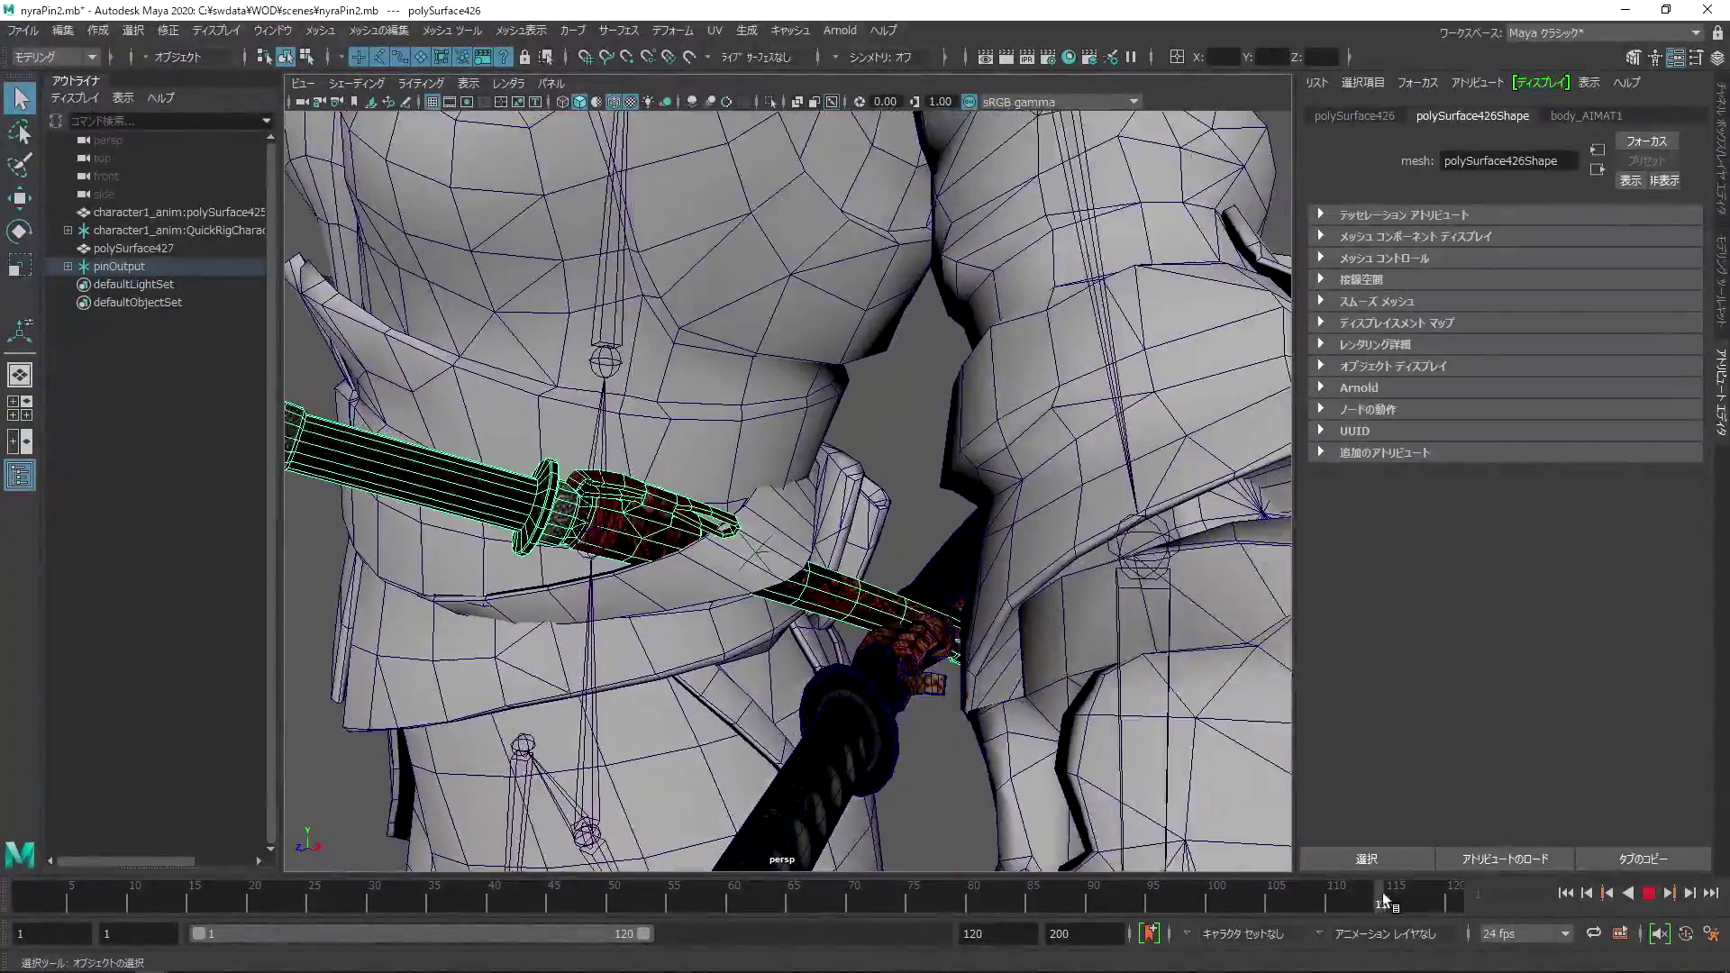
{"action": "mouse_move", "coordinate": [793, 903]}
{"action": "left_mouse_down"}
{"action": "mouse_move", "coordinate": [1422, 895]}
{"action": "mouse_move", "coordinate": [1036, 901]}
{"action": "mouse_move", "coordinate": [376, 856]}
{"action": "mouse_move", "coordinate": [25, 865]}
{"action": "left_mouse_up"}
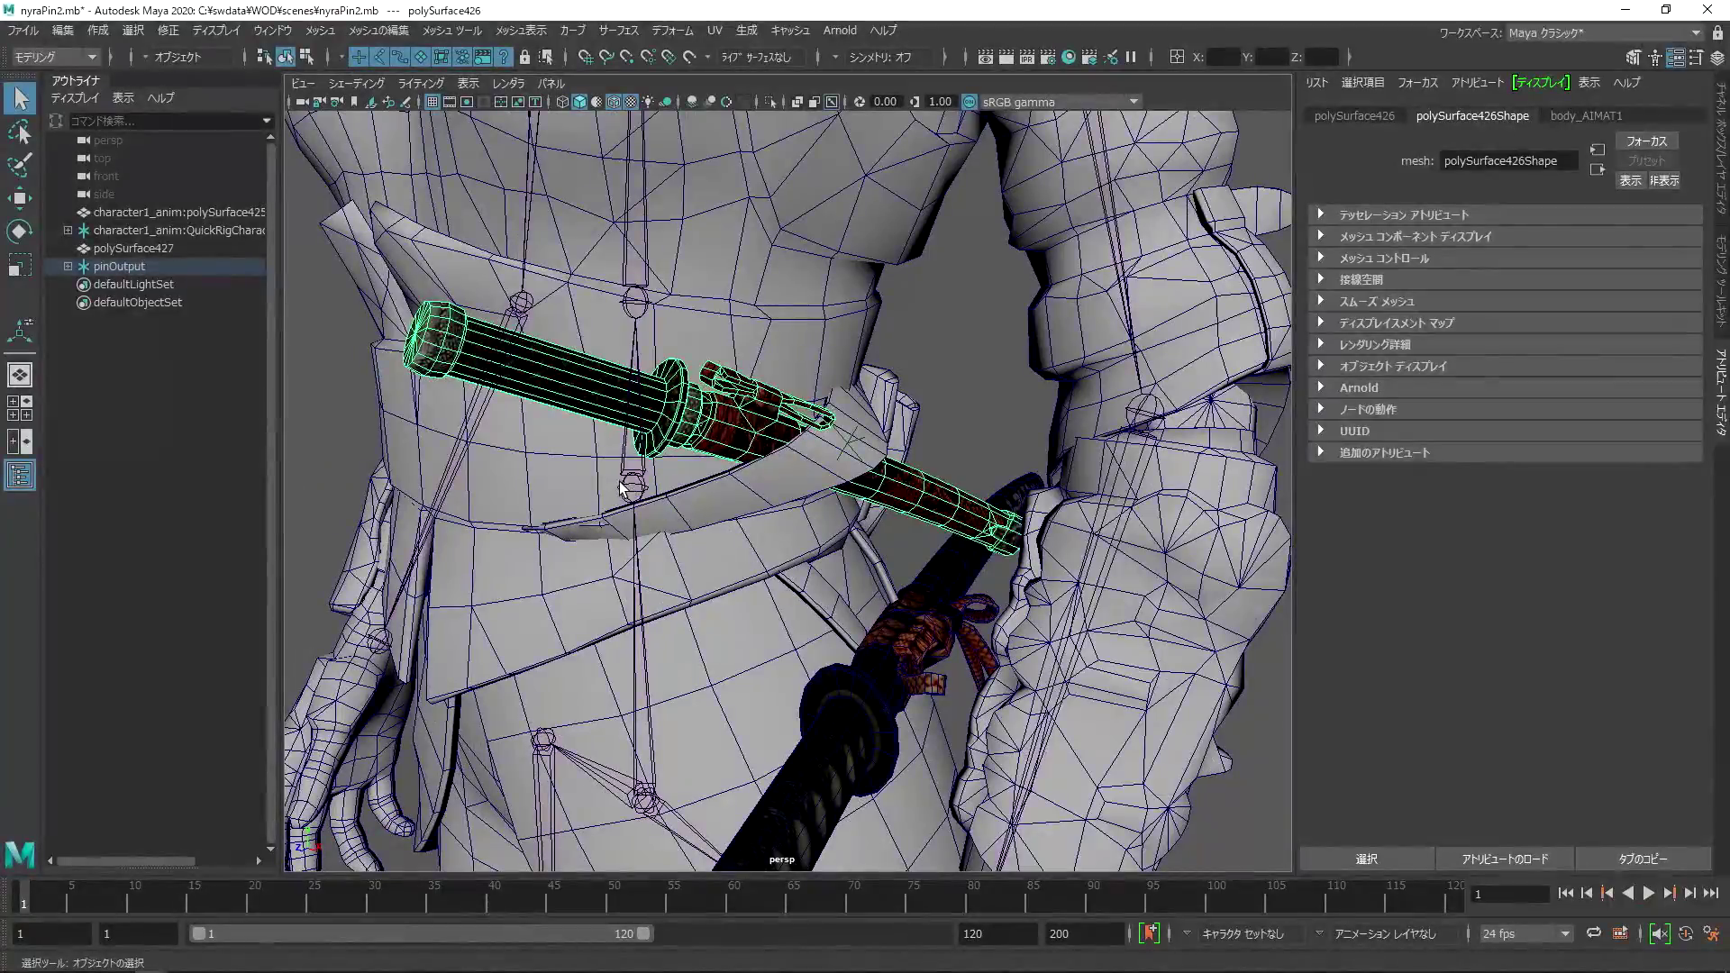
Step: Rotate the QuickRigCharacter_Spine joint slightly to twist the torso and swords
{"action": "left_click", "coordinate": [622, 487]}
{"action": "key", "text": "e"}
{"action": "mouse_move", "coordinate": [647, 484]}
{"action": "left_mouse_down"}
{"action": "mouse_move", "coordinate": [936, 579]}
{"action": "mouse_move", "coordinate": [888, 587]}
{"action": "mouse_move", "coordinate": [914, 542]}
{"action": "left_mouse_up"}
Step: Select the pinOutput locator on the upper sword and display its uvPin1 node settings
{"action": "key", "text": "q"}
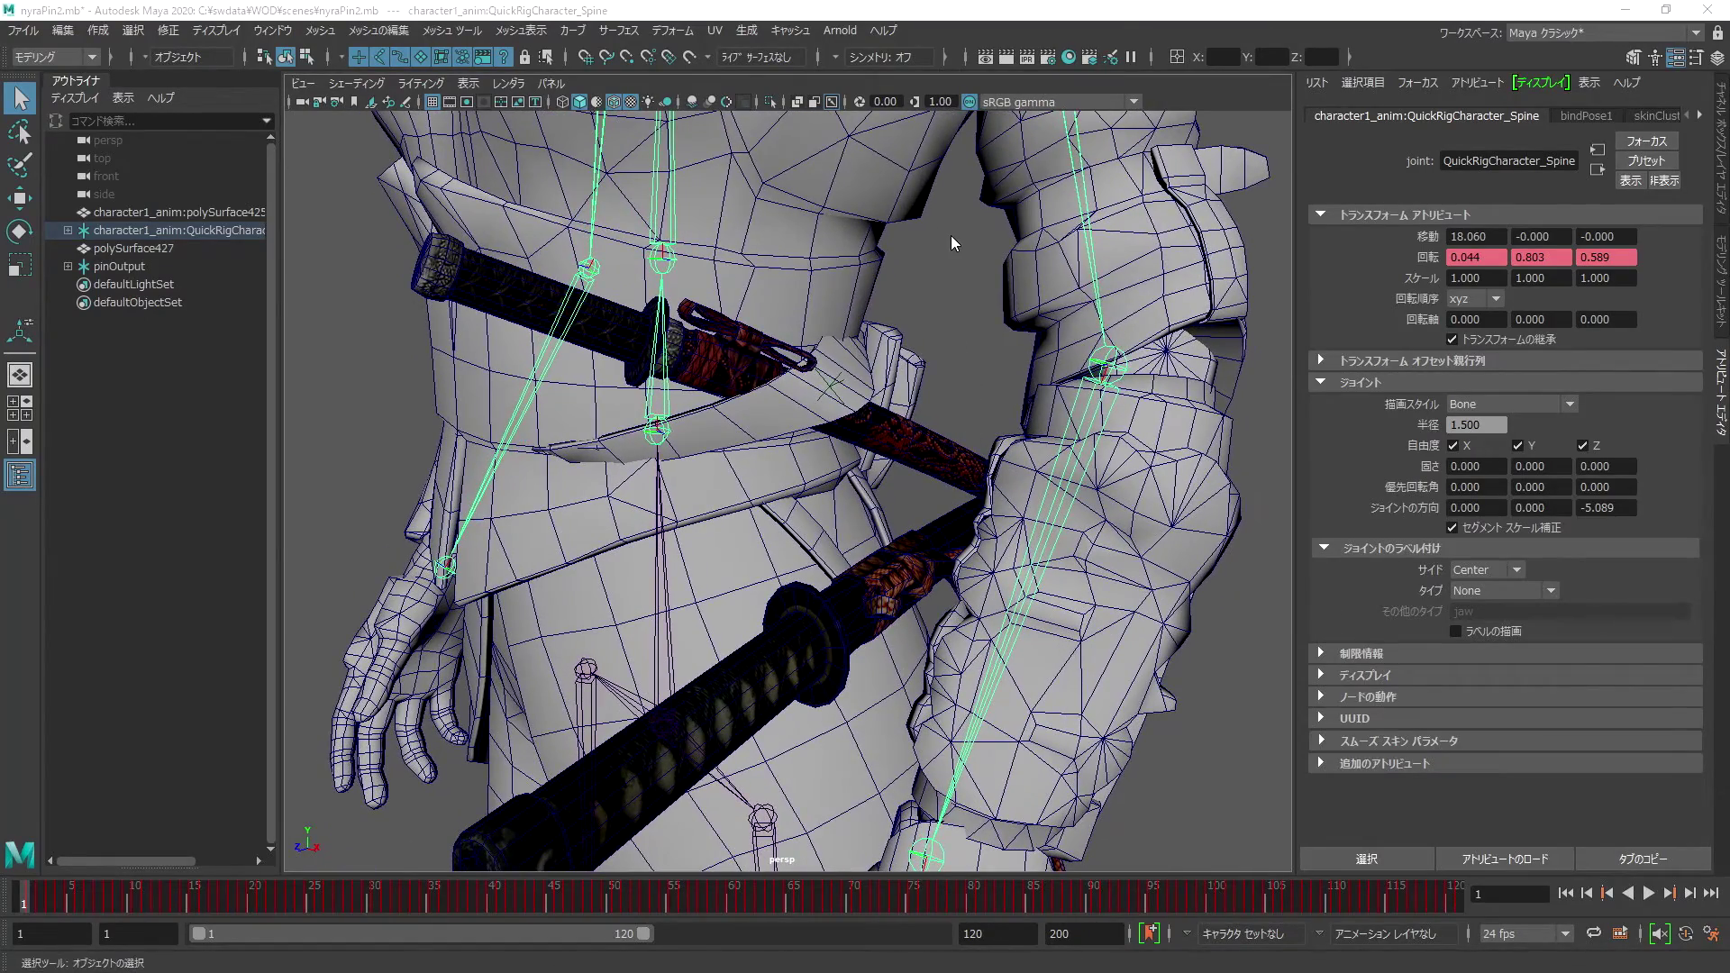
{"action": "key", "text": "space"}
{"action": "left_click", "coordinate": [1005, 305]}
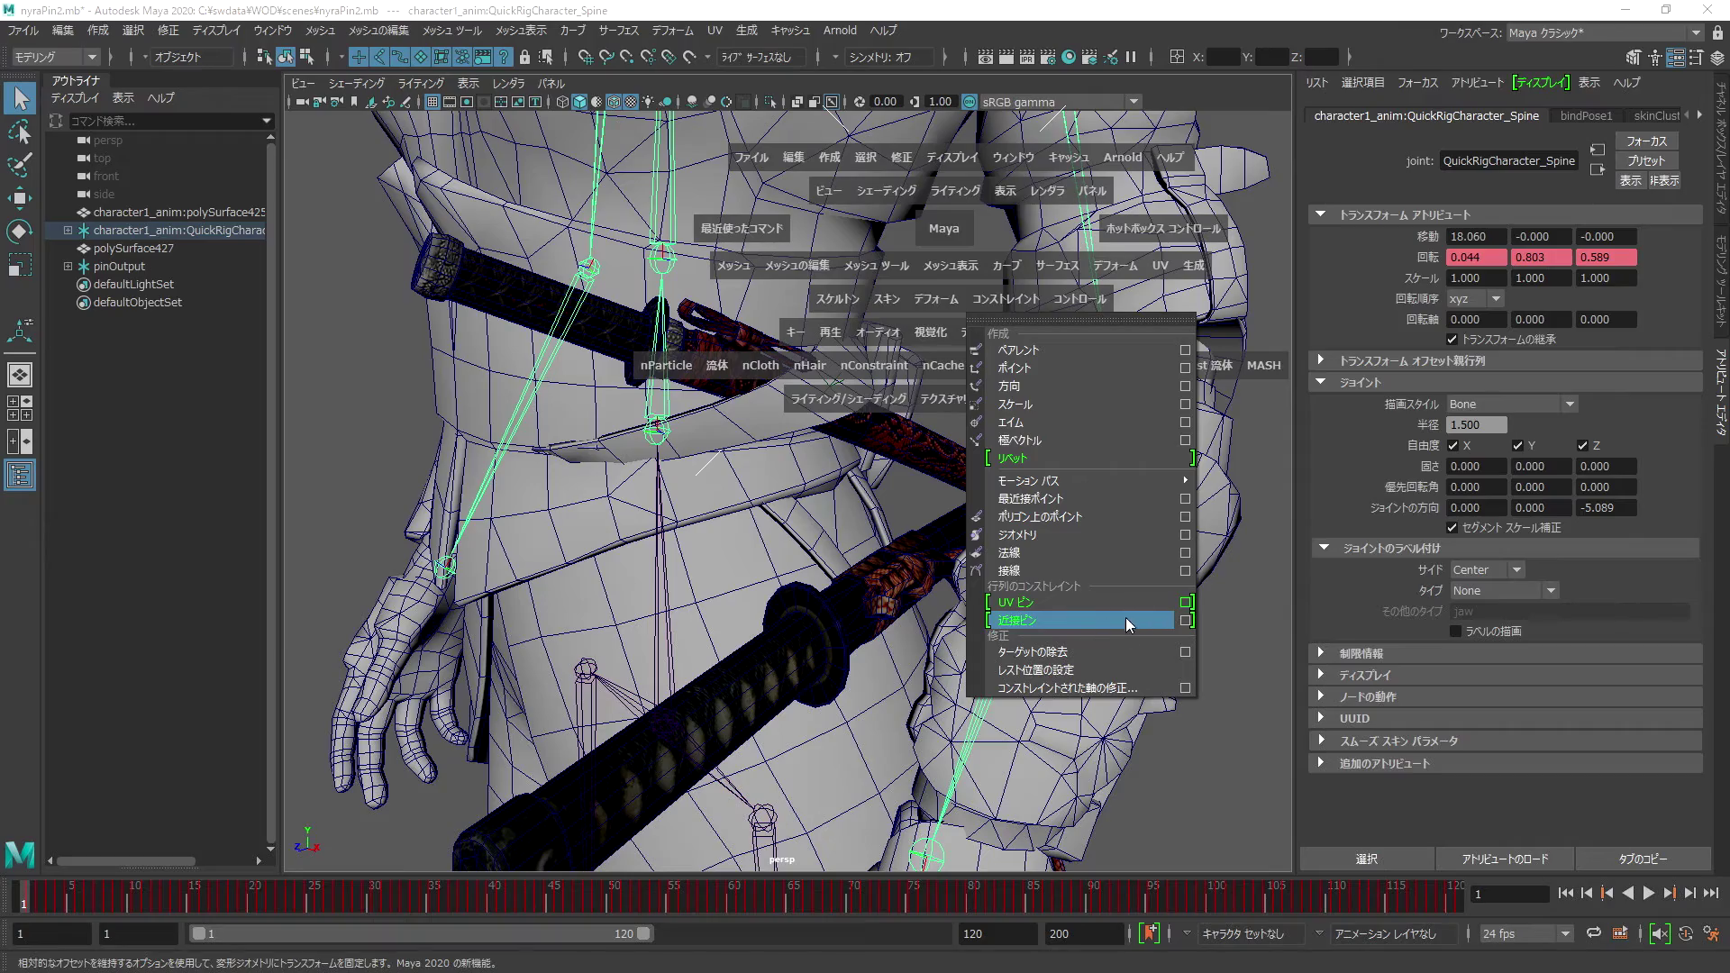
{"action": "mouse_move", "coordinate": [1240, 622]}
{"action": "left_mouse_down", "text": "alt"}
{"action": "mouse_move", "coordinate": [931, 506]}
{"action": "mouse_move", "coordinate": [871, 423]}
{"action": "left_mouse_up", "text": "alt"}
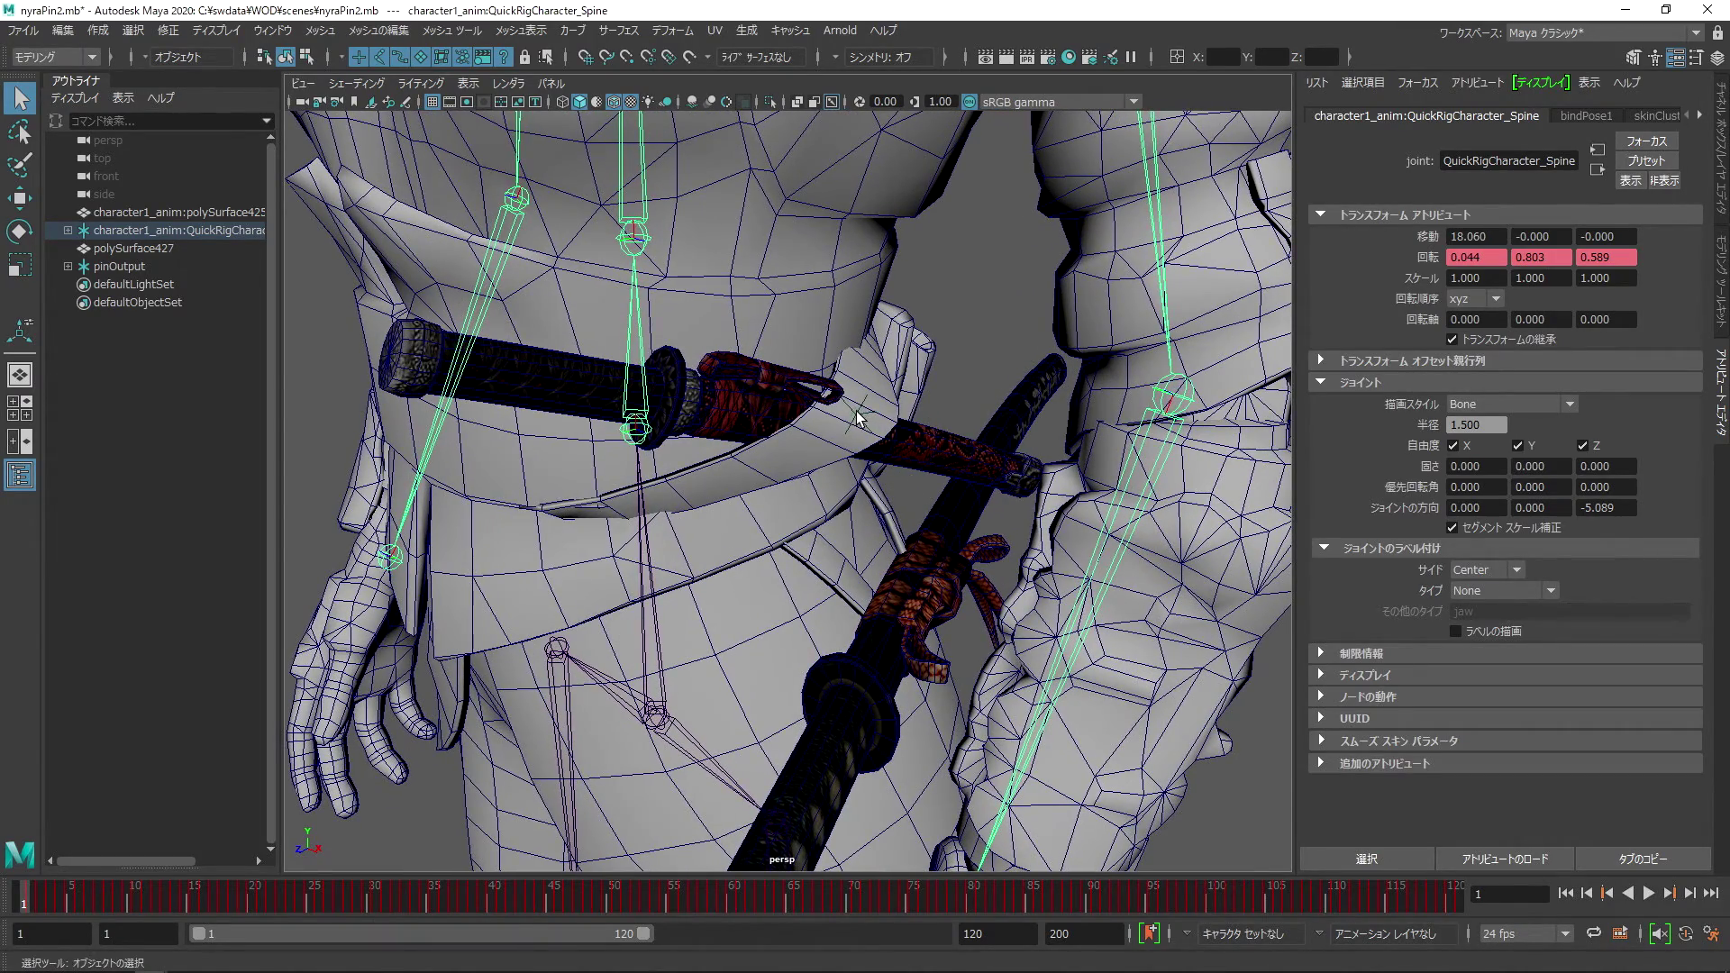
{"action": "left_click", "coordinate": [858, 417]}
{"action": "mouse_move", "coordinate": [910, 510]}
{"action": "right_mouse_down", "text": "alt"}
{"action": "mouse_move", "coordinate": [897, 482]}
{"action": "mouse_move", "coordinate": [912, 496]}
{"action": "right_mouse_up", "text": "alt"}
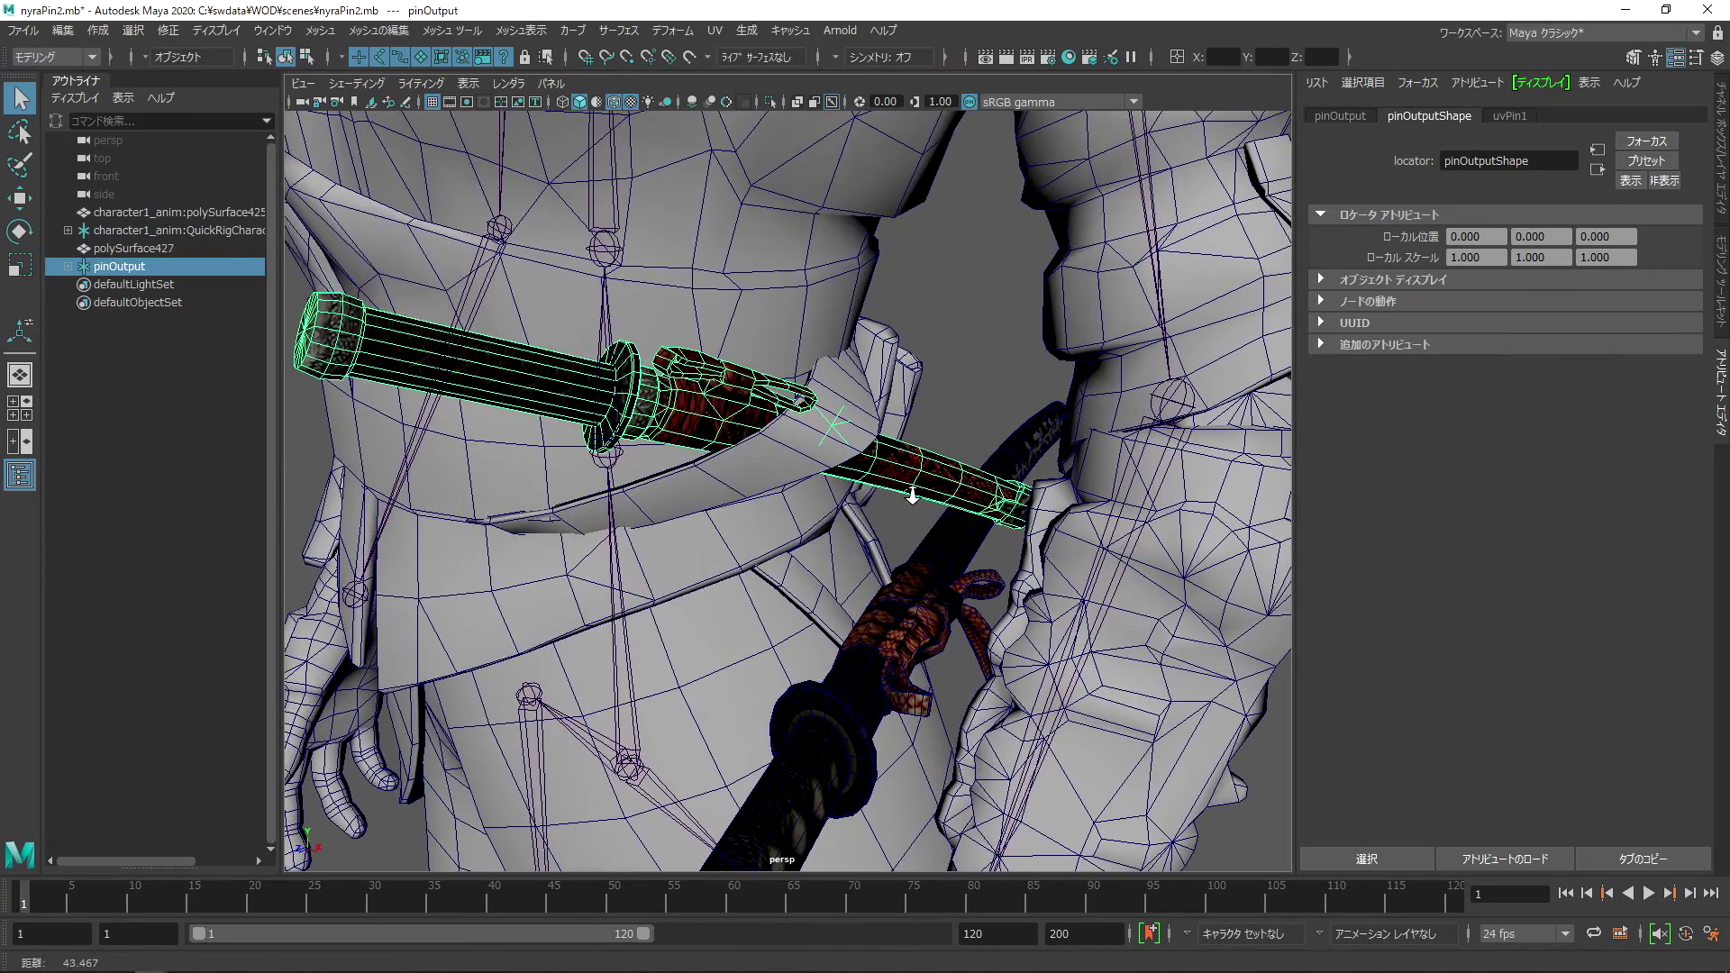
{"action": "mouse_move", "coordinate": [878, 495]}
{"action": "left_mouse_down", "text": "alt"}
{"action": "mouse_move", "coordinate": [881, 514]}
{"action": "mouse_move", "coordinate": [878, 497]}
{"action": "left_mouse_up", "text": "alt"}
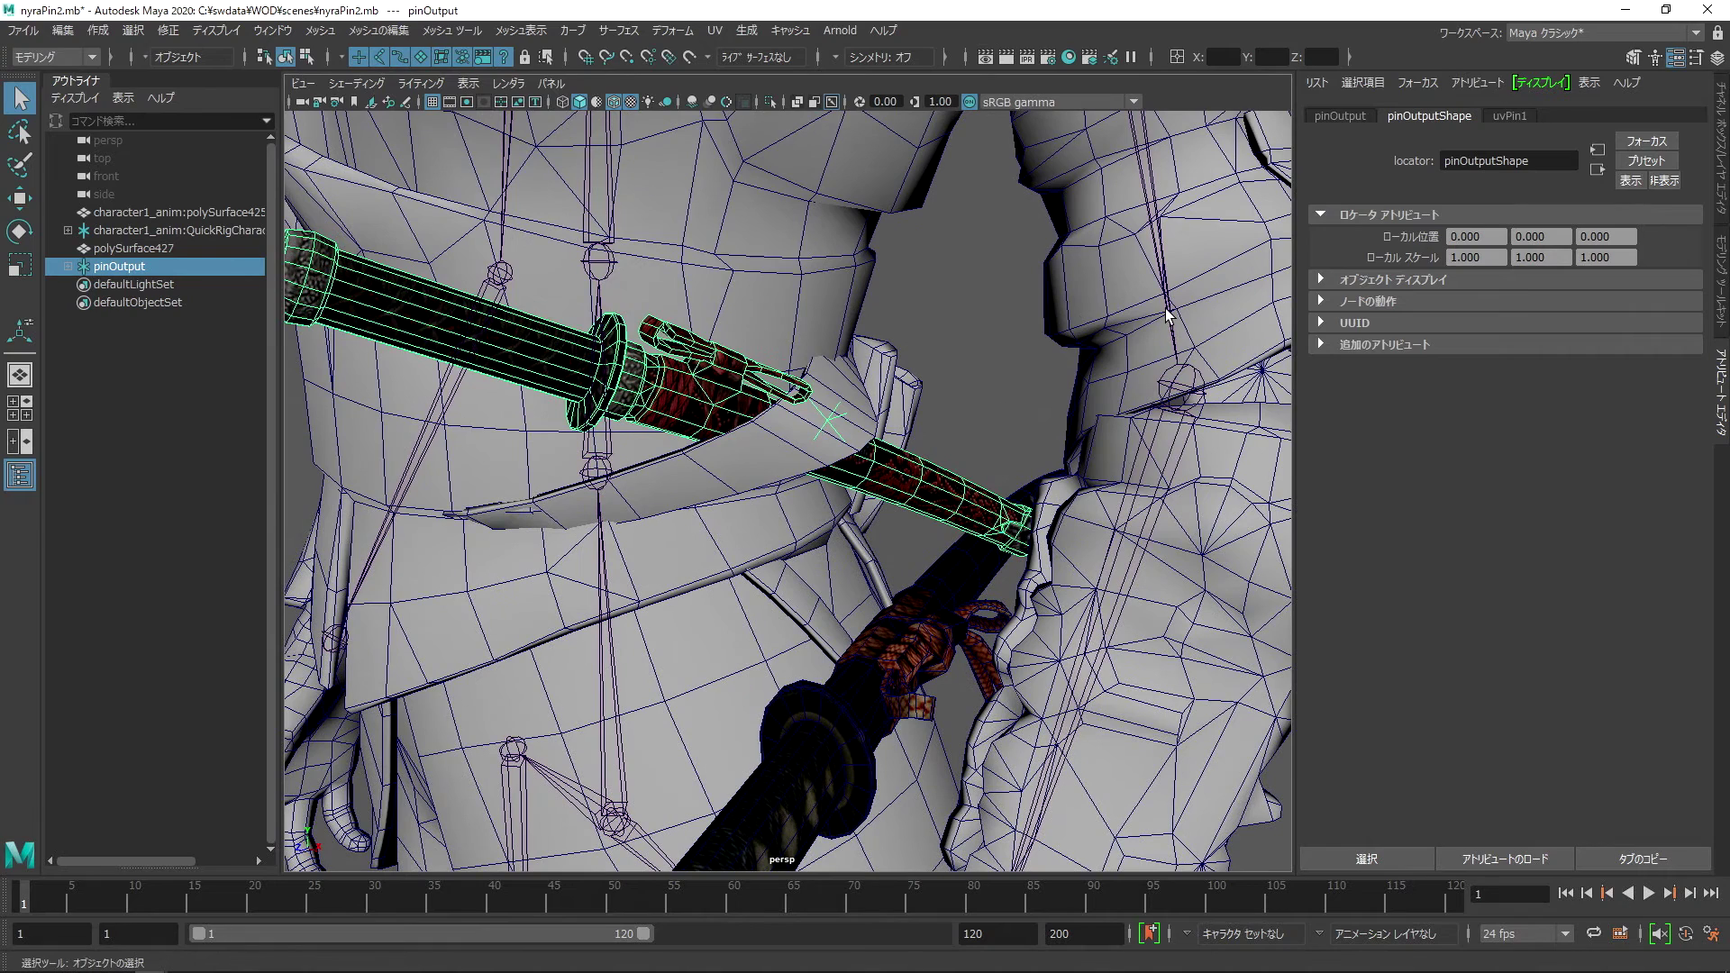
{"action": "left_click", "coordinate": [1523, 117]}
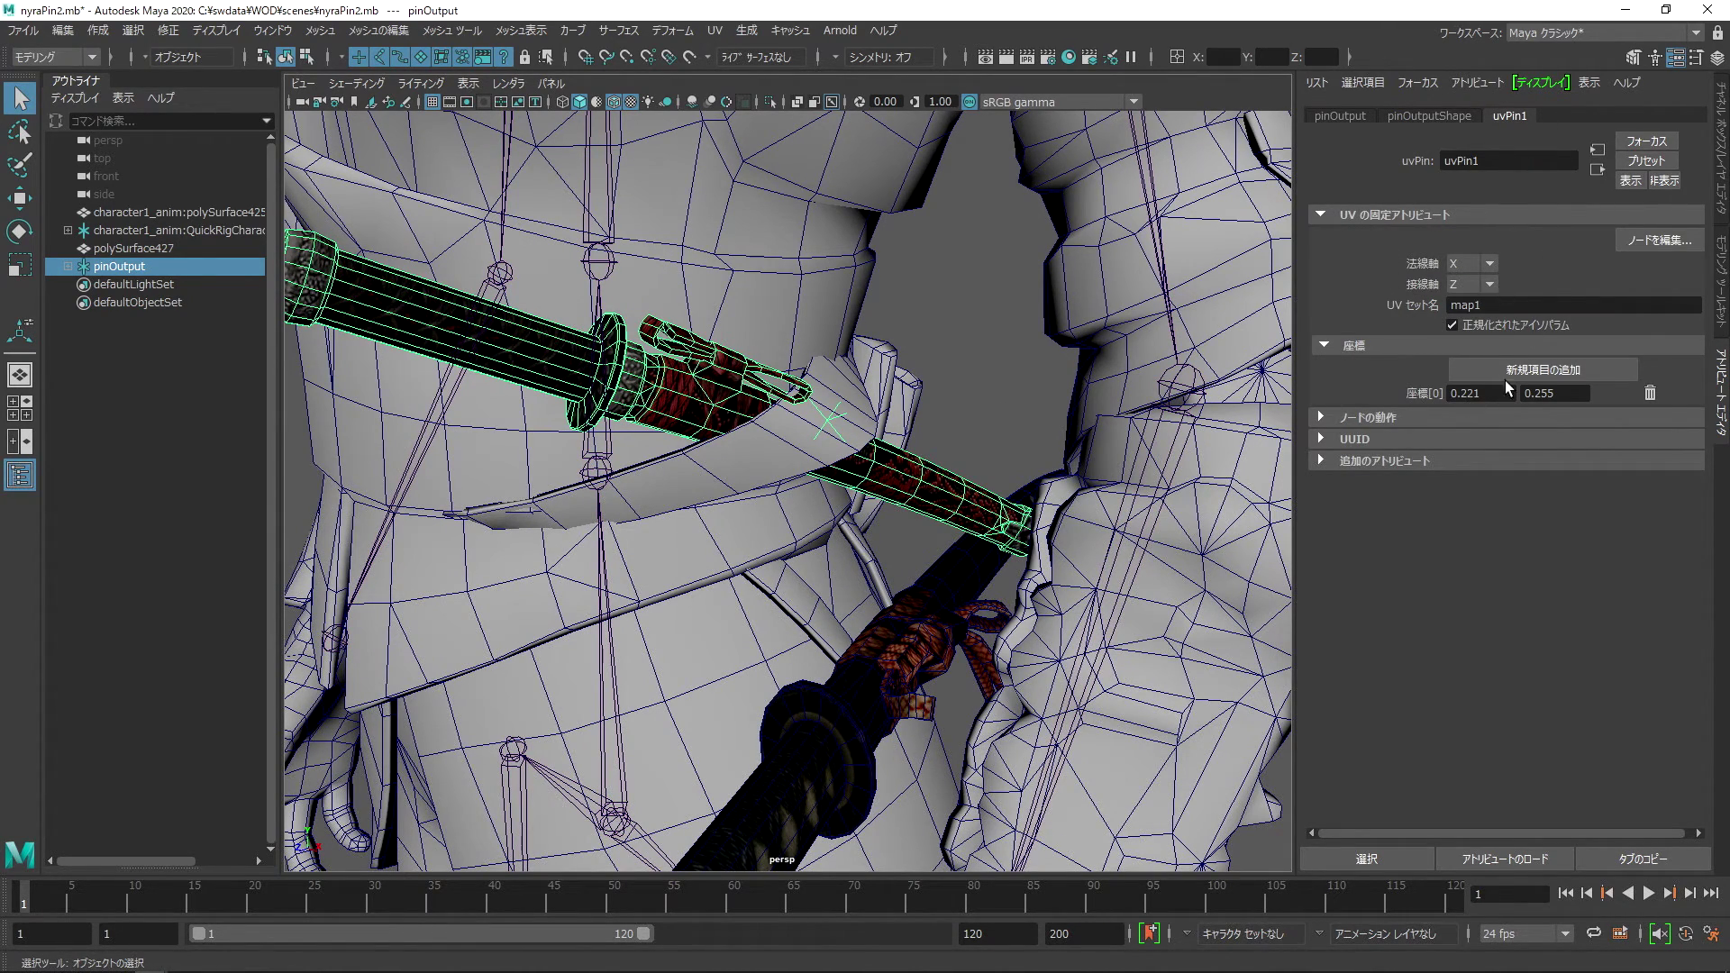
Step: Browse the Constrain menu's Rivet and UV Pin entries, then reframe both swords at the belt
{"action": "left_click_drag", "start_coordinate": [1003, 398], "coordinate": [1029, 256], "text": "alt"}
{"action": "key", "text": "space"}
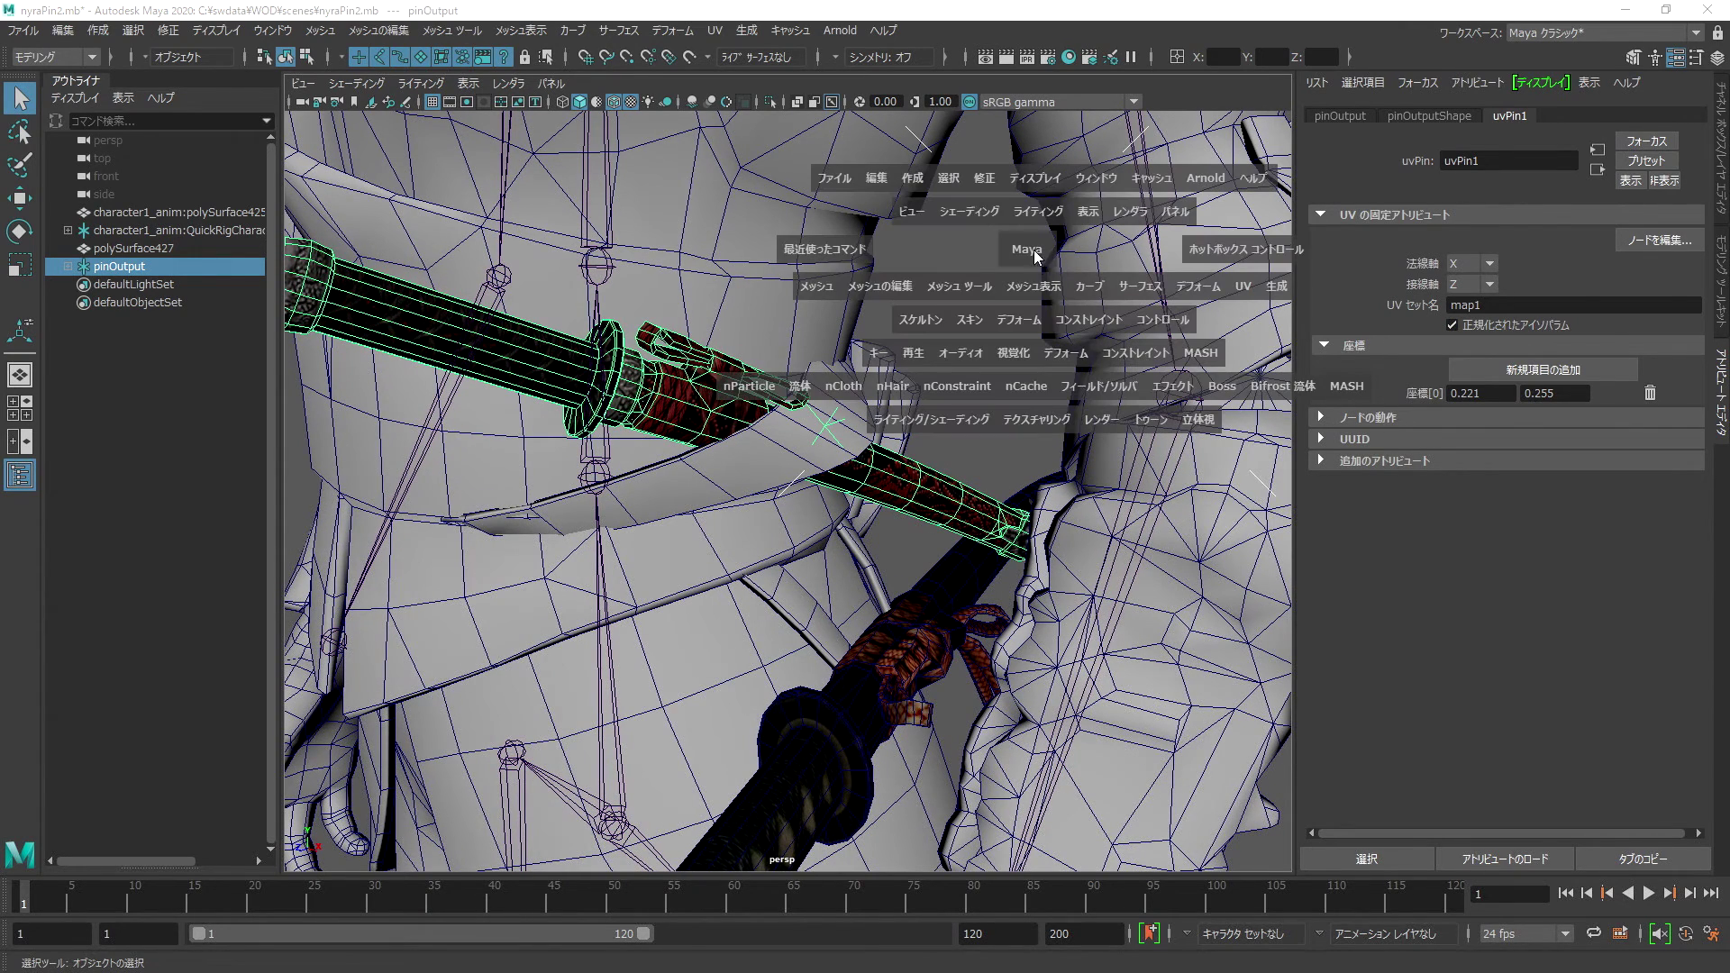
{"action": "left_click", "coordinate": [1098, 326]}
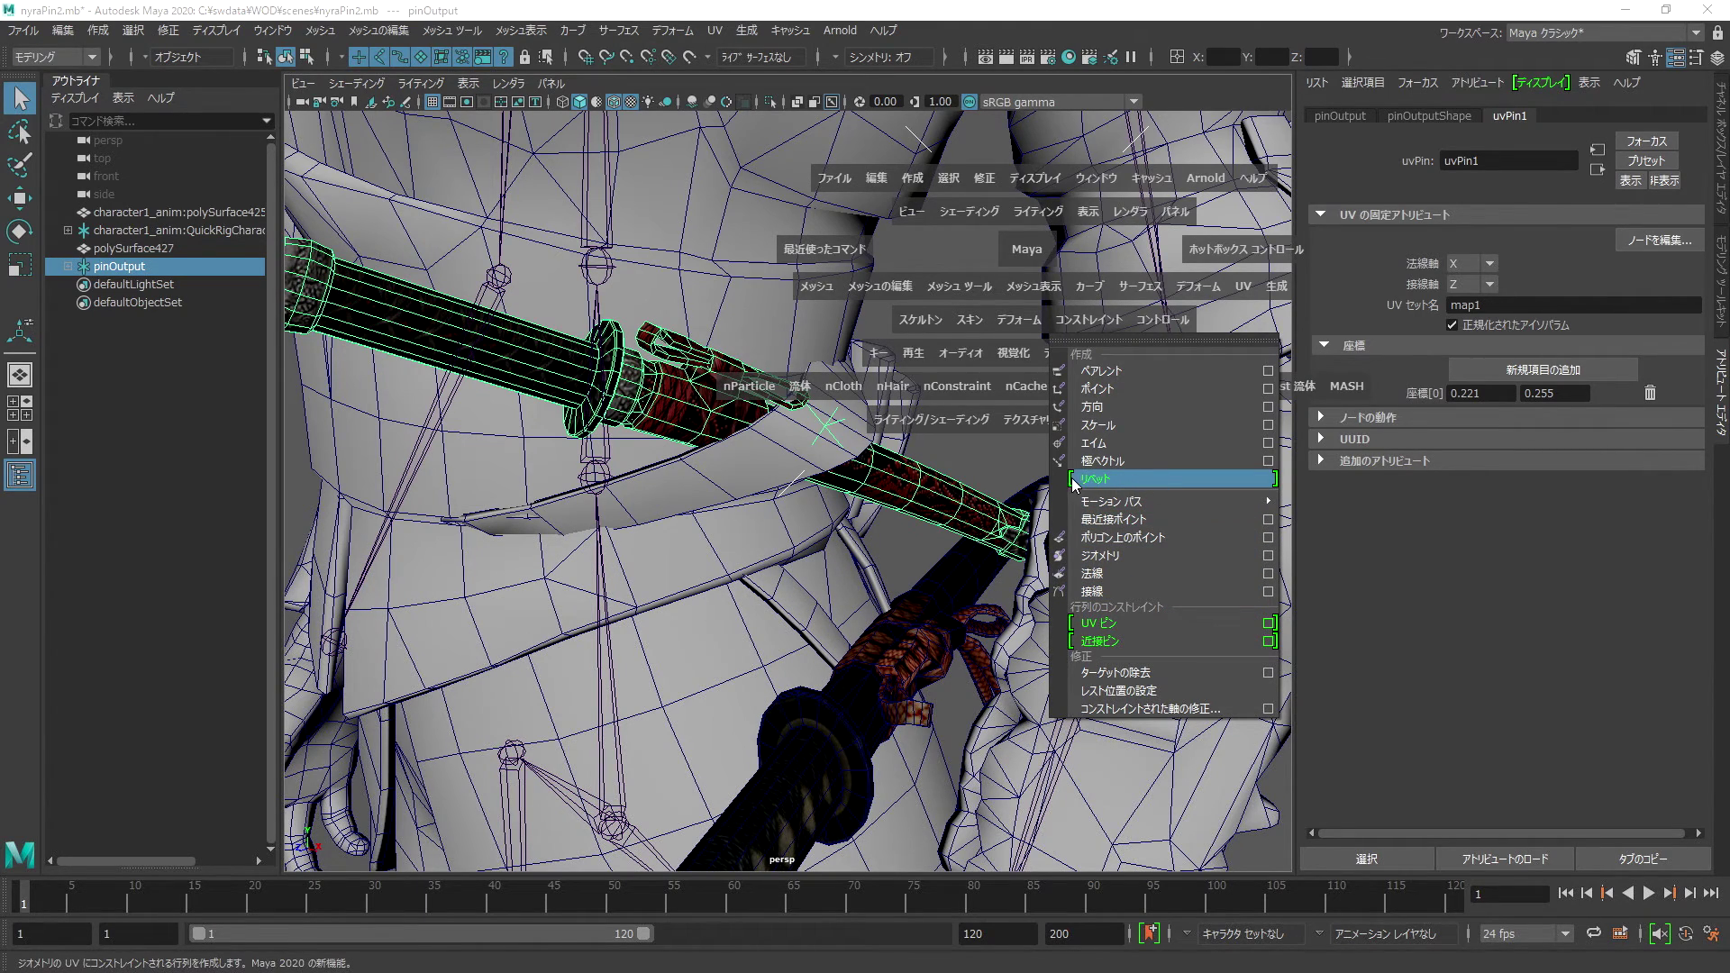
{"action": "mouse_move", "coordinate": [946, 516]}
{"action": "left_mouse_down", "text": "alt"}
{"action": "mouse_move", "coordinate": [871, 515]}
{"action": "mouse_move", "coordinate": [884, 522]}
{"action": "left_mouse_up", "text": "alt"}
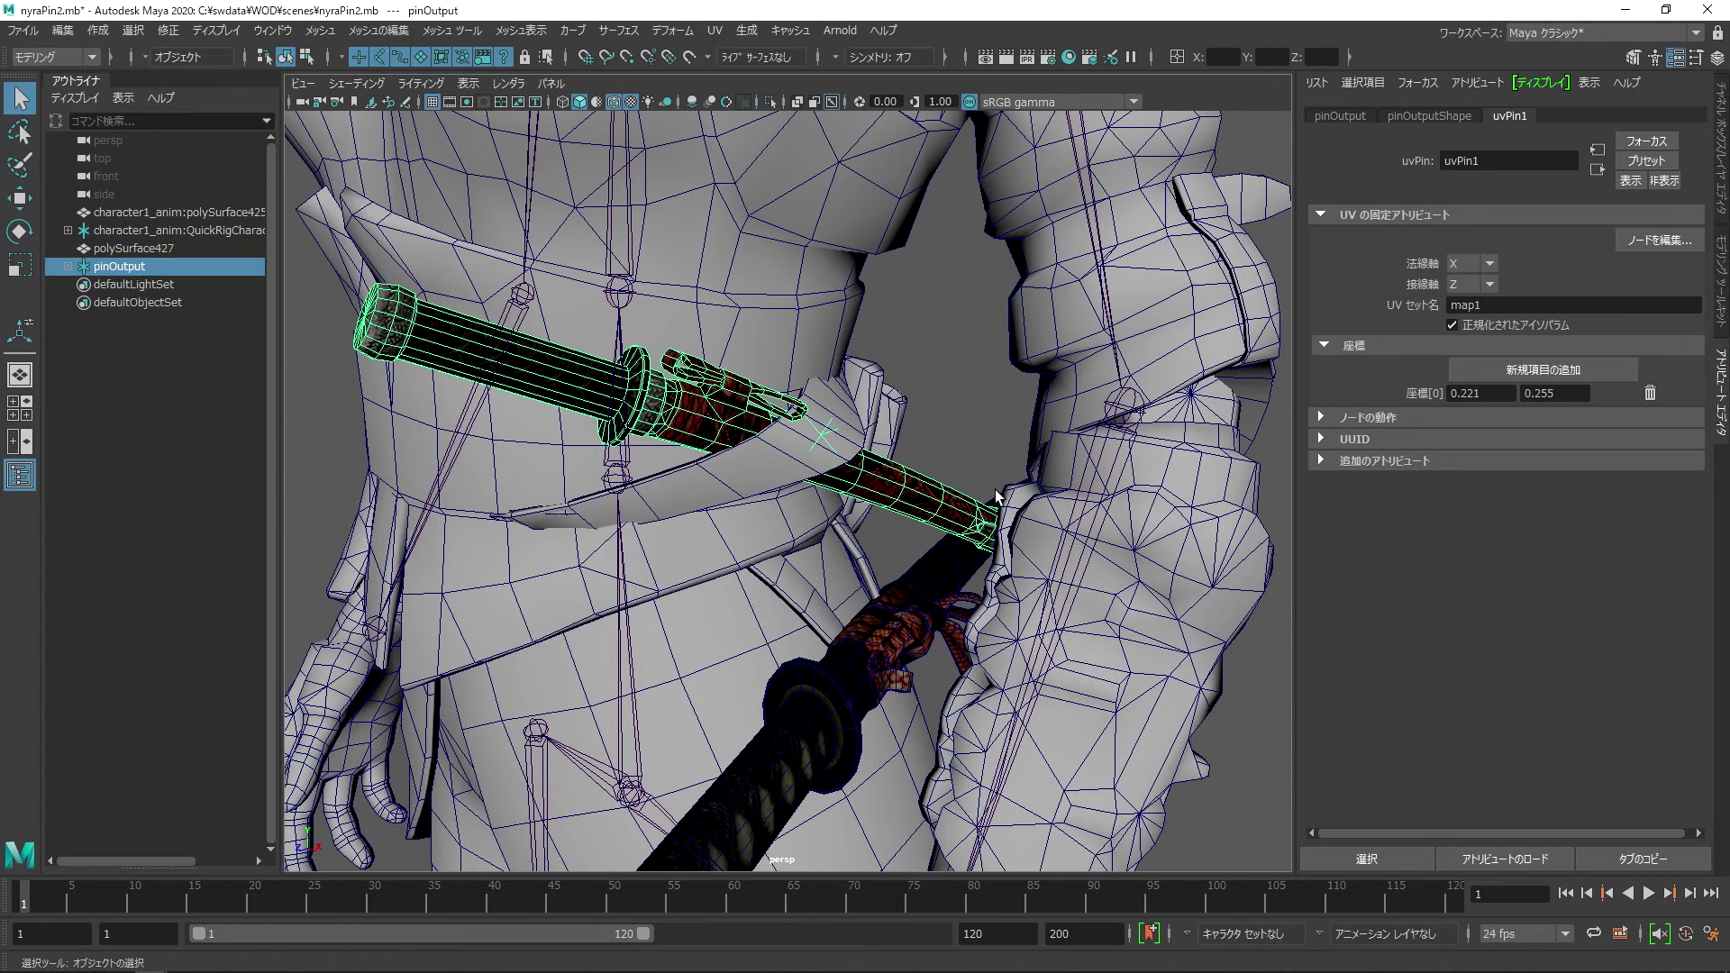
Step: Select body mesh polySurface425, then shift-add the lower katana polySurface427
{"action": "left_click", "coordinate": [798, 297]}
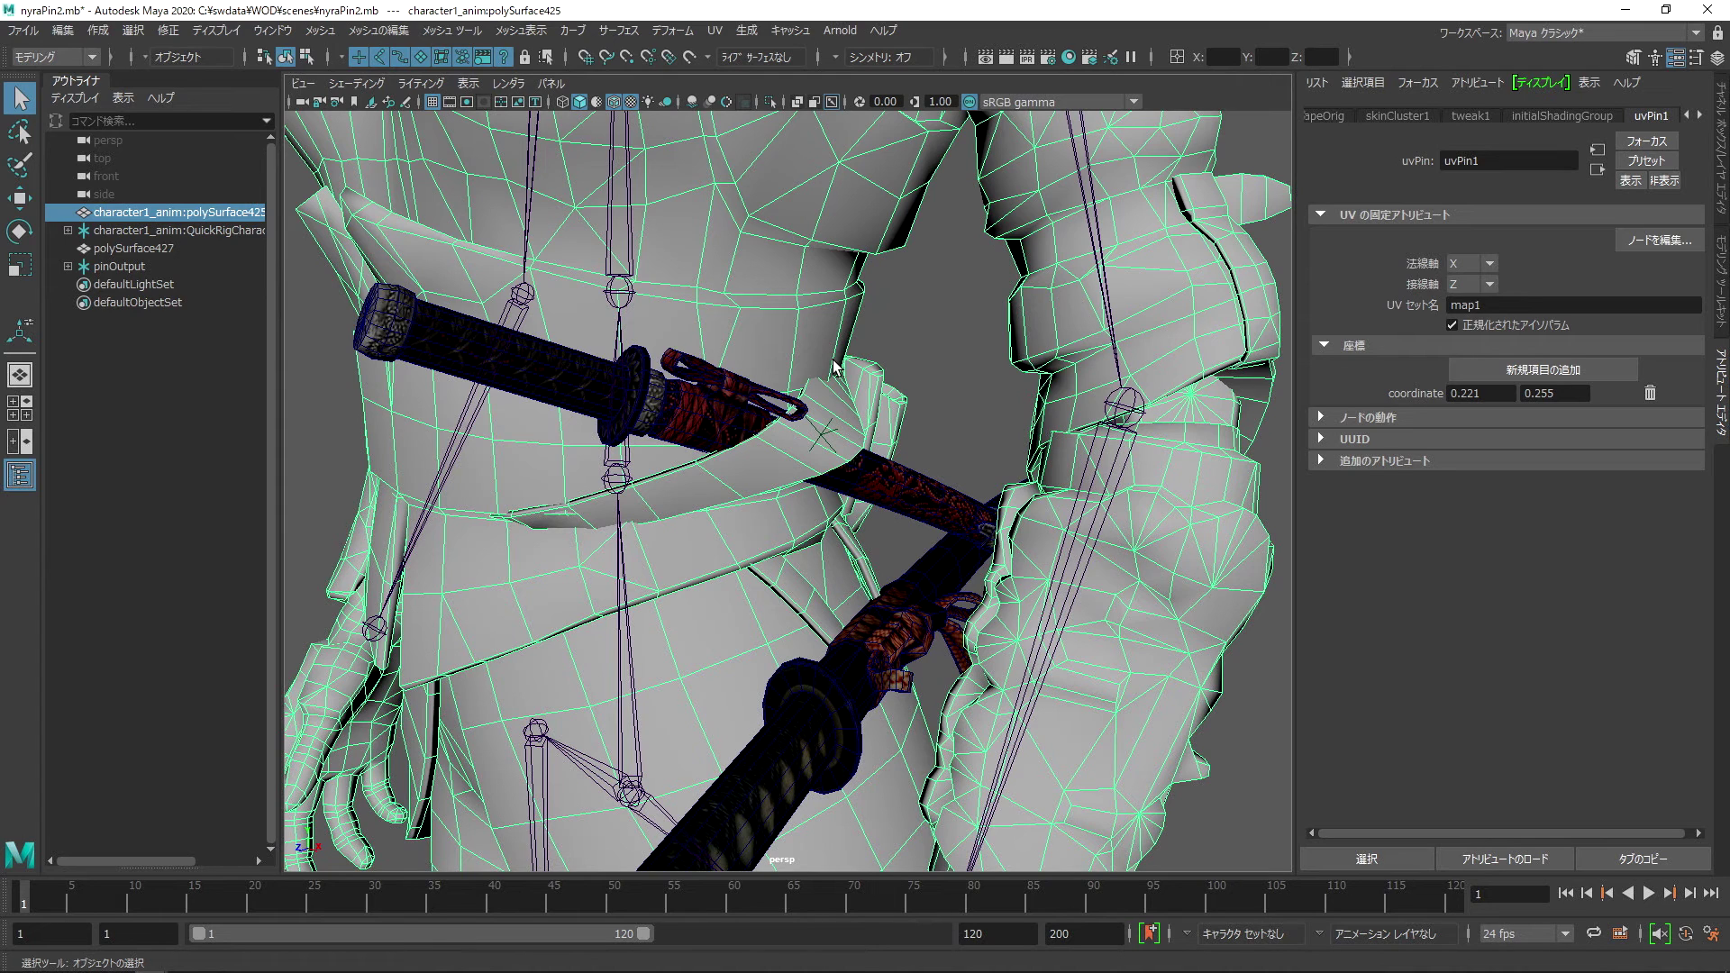
{"action": "mouse_move", "coordinate": [856, 581]}
{"action": "middle_mouse_down", "text": "alt"}
{"action": "mouse_move", "coordinate": [894, 467]}
{"action": "mouse_move", "coordinate": [857, 529]}
{"action": "middle_mouse_up", "text": "alt"}
{"action": "left_click", "coordinate": [892, 467]}
{"action": "left_click", "coordinate": [809, 614]}
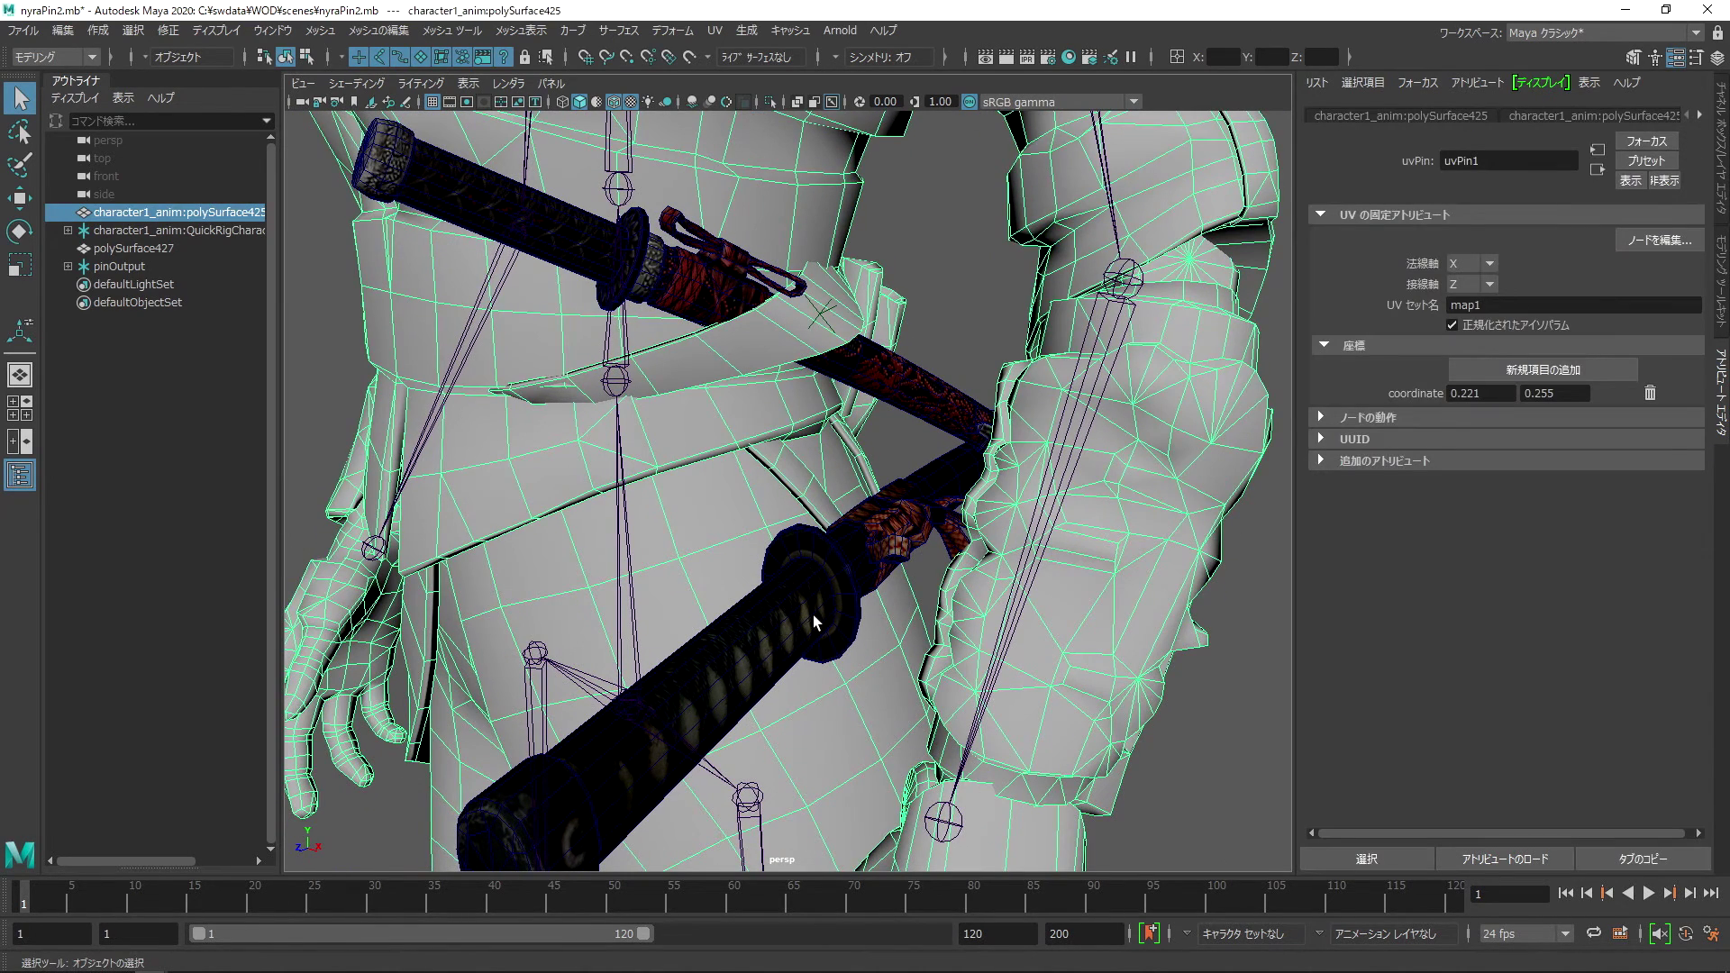
{"action": "mouse_move", "coordinate": [869, 552]}
{"action": "left_mouse_down", "text": "alt"}
{"action": "mouse_move", "coordinate": [899, 592]}
{"action": "mouse_move", "coordinate": [885, 500]}
{"action": "left_mouse_up", "text": "alt"}
{"action": "left_click", "coordinate": [868, 551], "text": "shift"}
{"action": "key", "text": "space"}
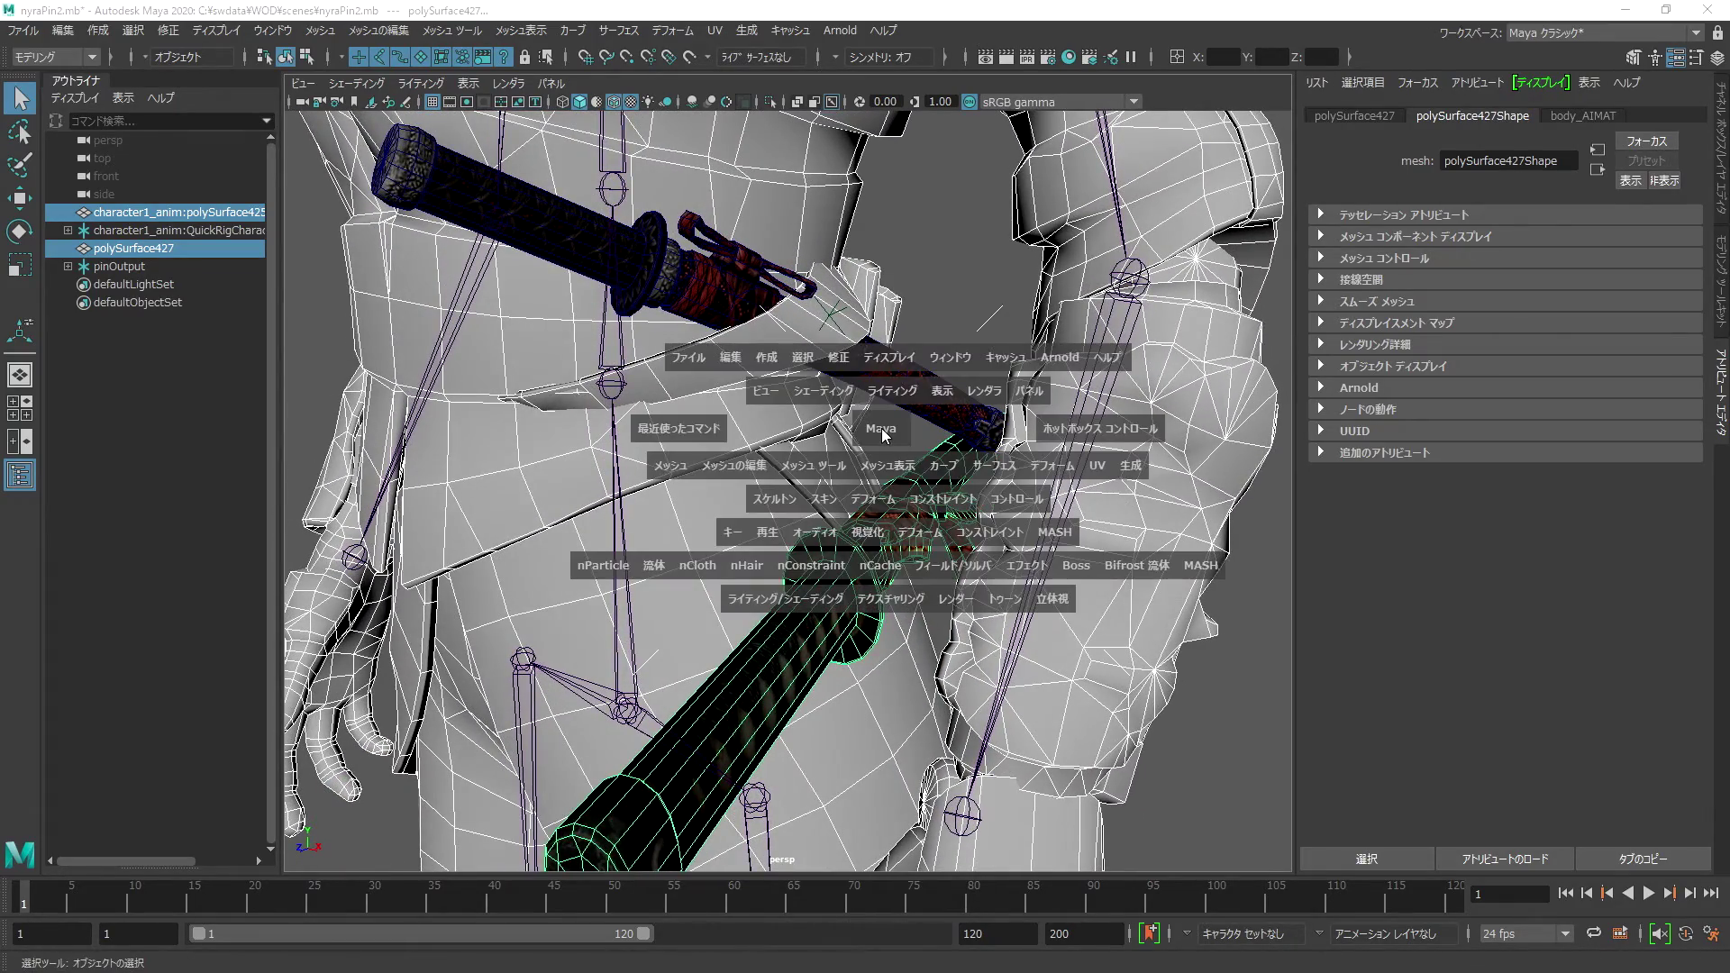
Step: Attach the lower katana to body mesh polySurface425 with Constrain > Proximity Pin
{"action": "left_click", "coordinate": [945, 500]}
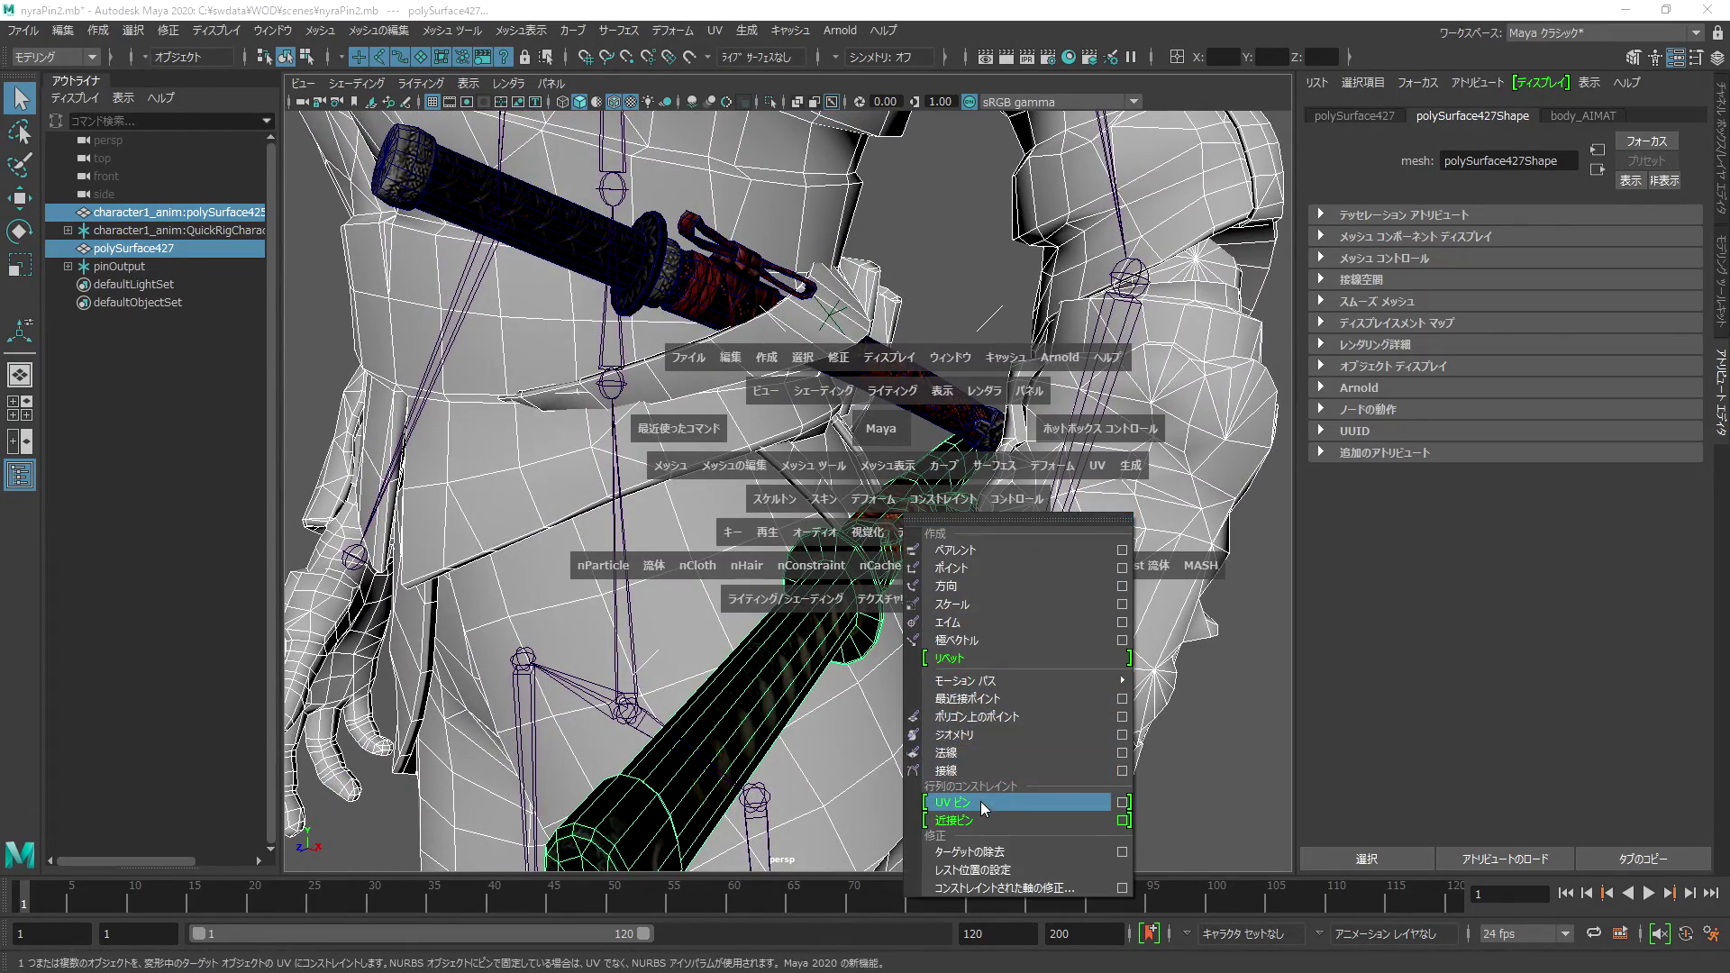
{"action": "left_click", "coordinate": [1033, 818]}
{"action": "mouse_move", "coordinate": [1031, 802]}
{"action": "left_mouse_down", "text": "alt"}
{"action": "mouse_move", "coordinate": [916, 628]}
{"action": "mouse_move", "coordinate": [931, 653]}
{"action": "left_mouse_up", "text": "alt"}
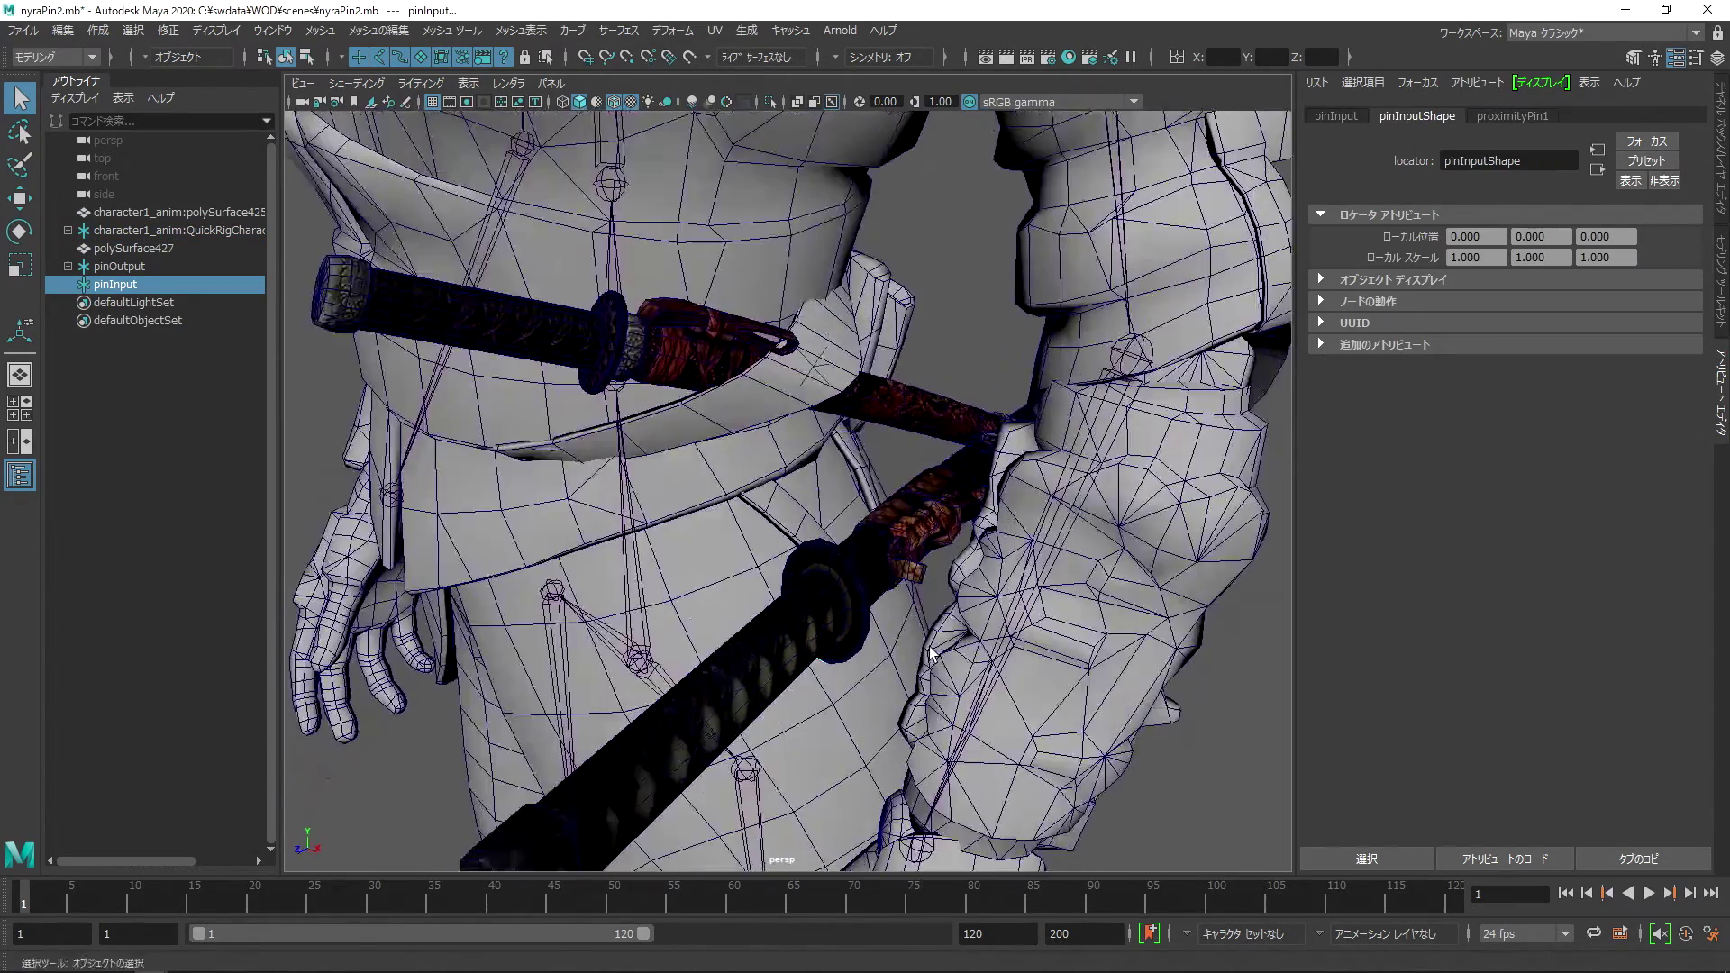
{"action": "left_click", "coordinate": [737, 565]}
{"action": "mouse_move", "coordinate": [727, 571]}
{"action": "left_mouse_down", "text": "alt"}
{"action": "mouse_move", "coordinate": [772, 560]}
{"action": "mouse_move", "coordinate": [718, 546]}
{"action": "mouse_move", "coordinate": [733, 587]}
{"action": "mouse_move", "coordinate": [630, 721]}
{"action": "left_mouse_up", "text": "alt"}
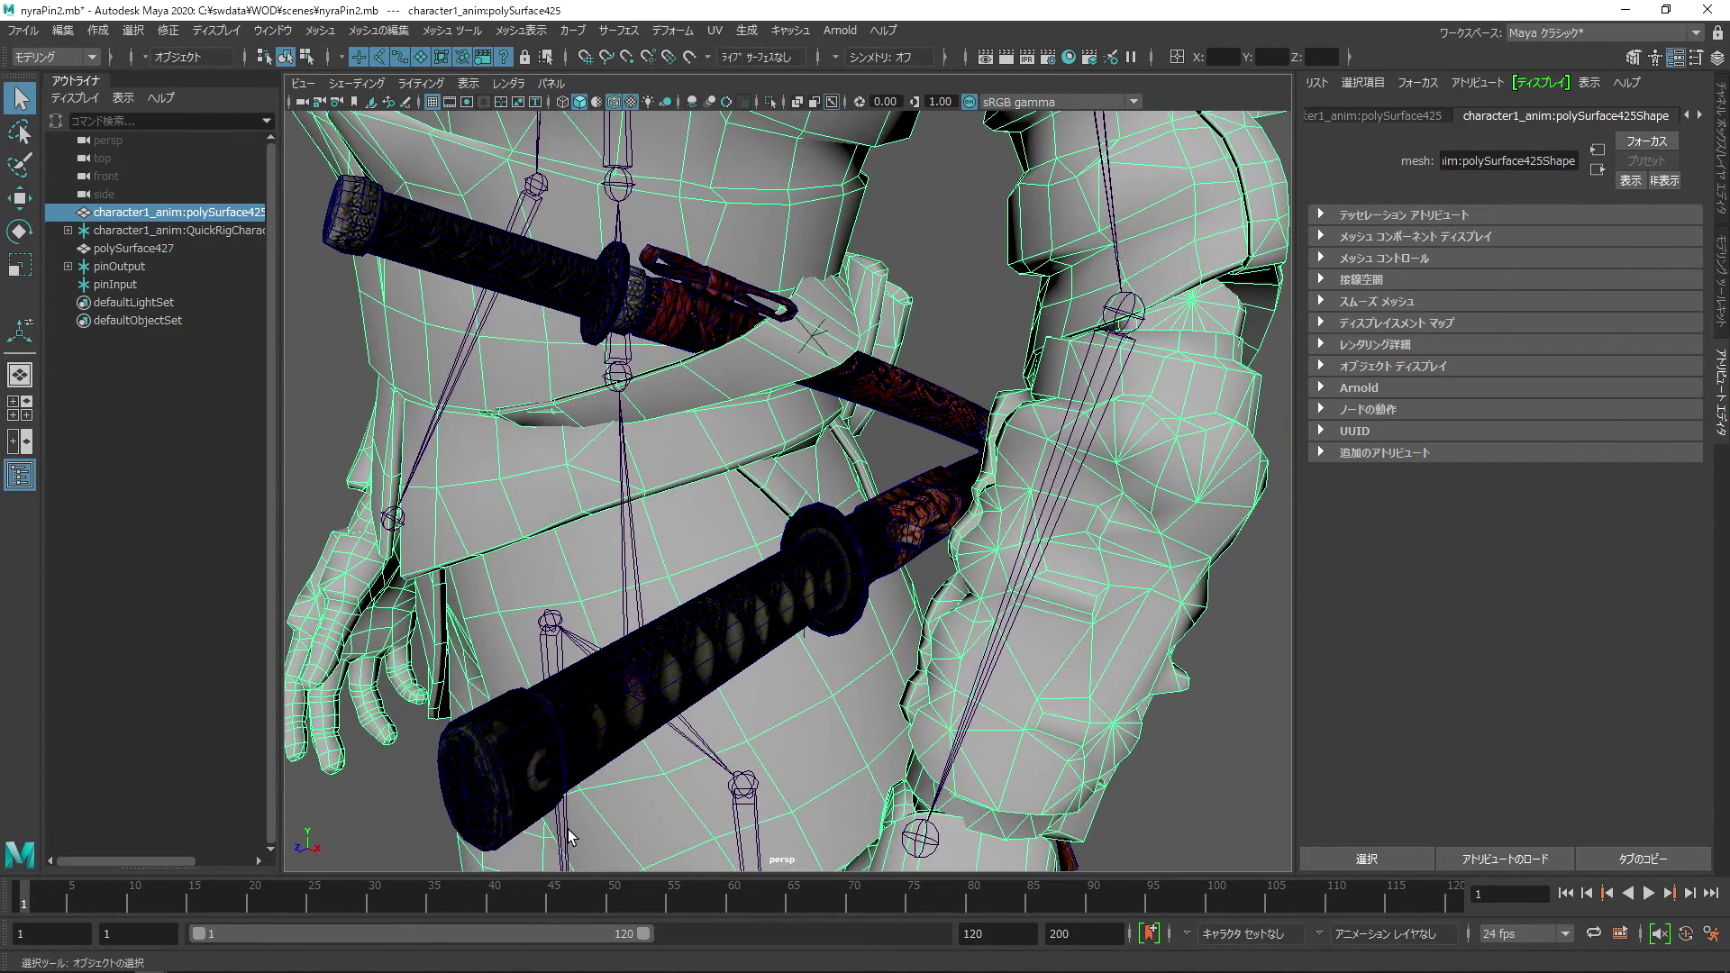
Step: Scrub to frame 54, then about 111, and back to frame 1, confirming the katana follows
{"action": "mouse_move", "coordinate": [299, 900]}
{"action": "left_mouse_down"}
{"action": "mouse_move", "coordinate": [1285, 903]}
{"action": "mouse_move", "coordinate": [182, 863]}
{"action": "left_mouse_up"}
{"action": "right_click_drag", "start_coordinate": [928, 660], "coordinate": [784, 656], "text": "alt"}
{"action": "mouse_move", "coordinate": [175, 893]}
{"action": "left_mouse_down"}
{"action": "mouse_move", "coordinate": [1340, 904]}
{"action": "mouse_move", "coordinate": [1301, 905]}
{"action": "left_mouse_up"}
{"action": "left_click_drag", "start_coordinate": [683, 901], "coordinate": [18, 900]}
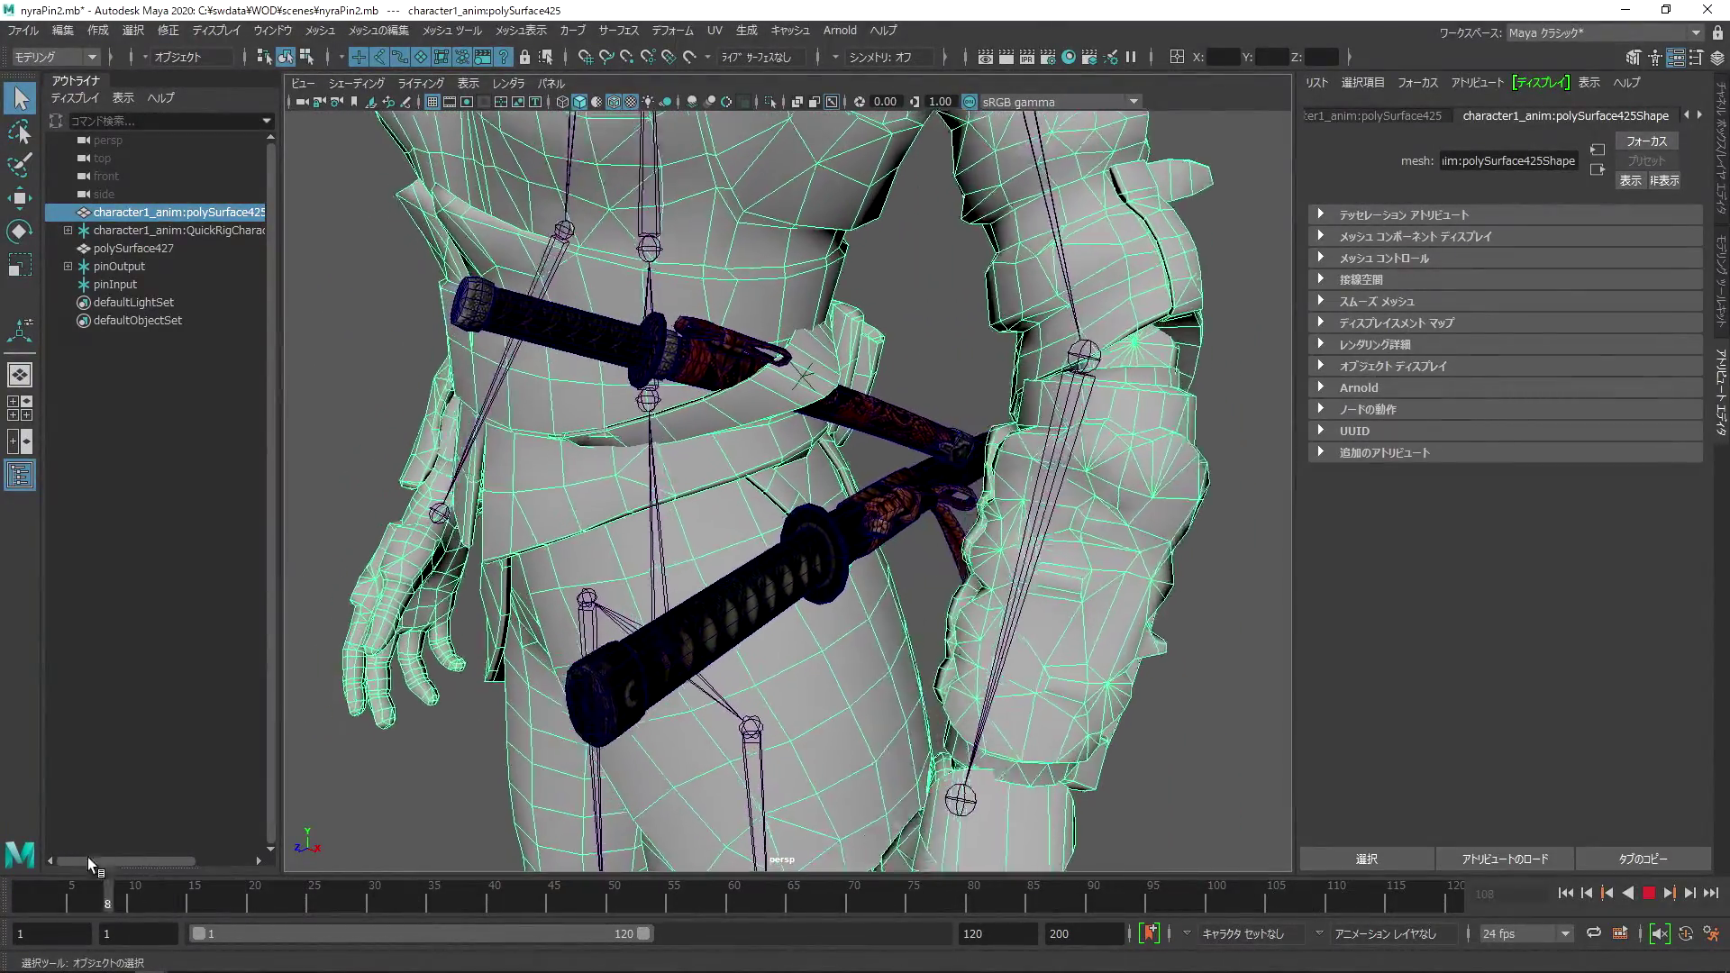
Step: Rotate the spine joint to about 13.6, 11.2, -6.1, then start a new empty scene
{"action": "left_click", "coordinate": [655, 414]}
{"action": "key", "text": "e"}
{"action": "mouse_move", "coordinate": [655, 414]}
{"action": "left_mouse_down"}
{"action": "mouse_move", "coordinate": [691, 367]}
{"action": "mouse_move", "coordinate": [683, 390]}
{"action": "mouse_move", "coordinate": [641, 361]}
{"action": "mouse_move", "coordinate": [694, 360]}
{"action": "mouse_move", "coordinate": [657, 365]}
{"action": "mouse_move", "coordinate": [710, 390]}
{"action": "left_mouse_up"}
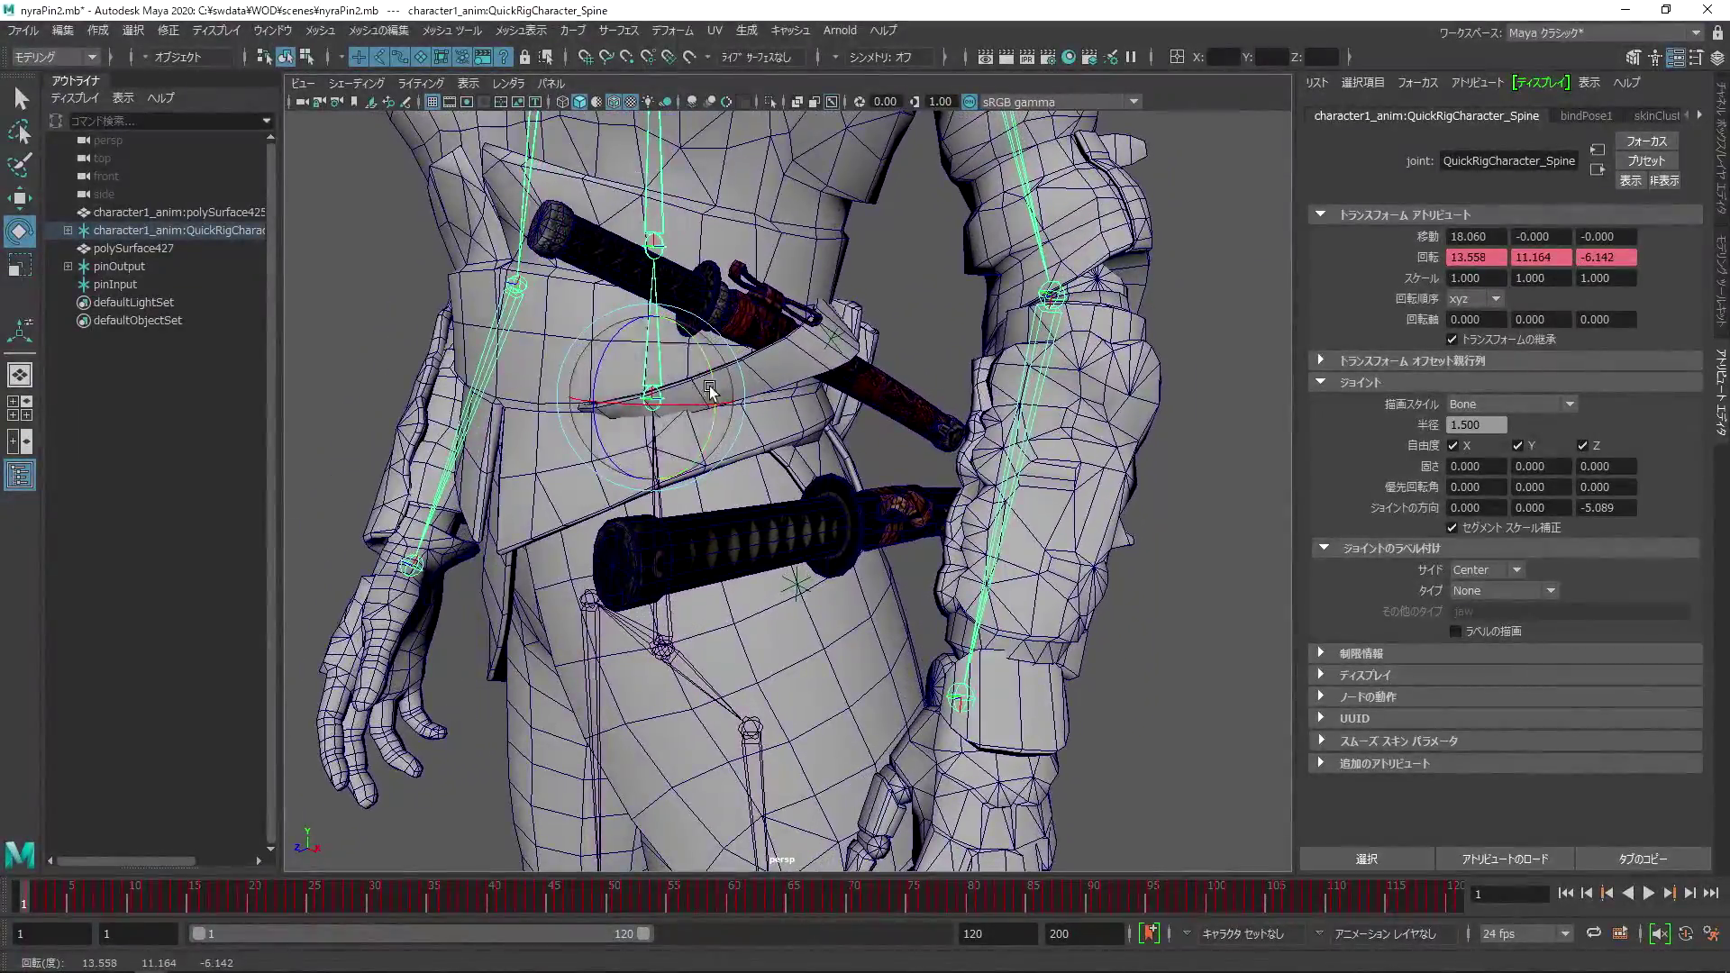
{"action": "key", "text": "ctrl+n"}
Step: Discard the old scene's changes, then create a polygon plane and scale it up uniformly
{"action": "left_click", "coordinate": [876, 500]}
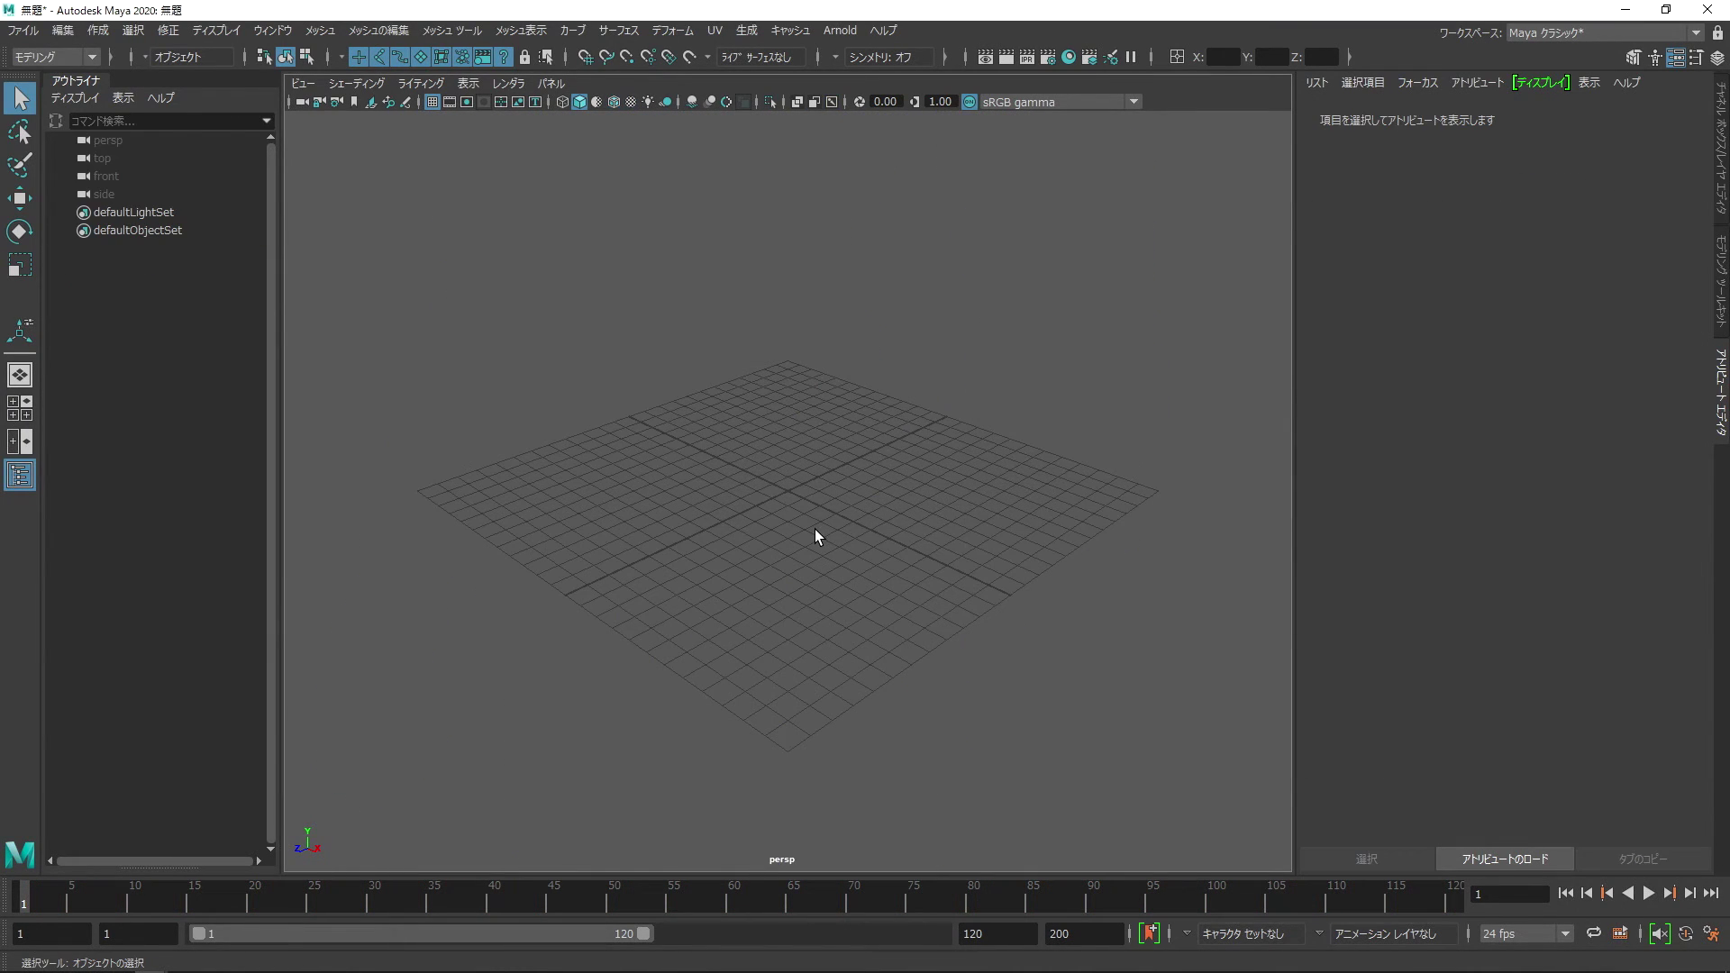
{"action": "right_click_drag", "start_coordinate": [787, 537], "coordinate": [662, 491], "text": "shift"}
{"action": "key", "text": "r"}
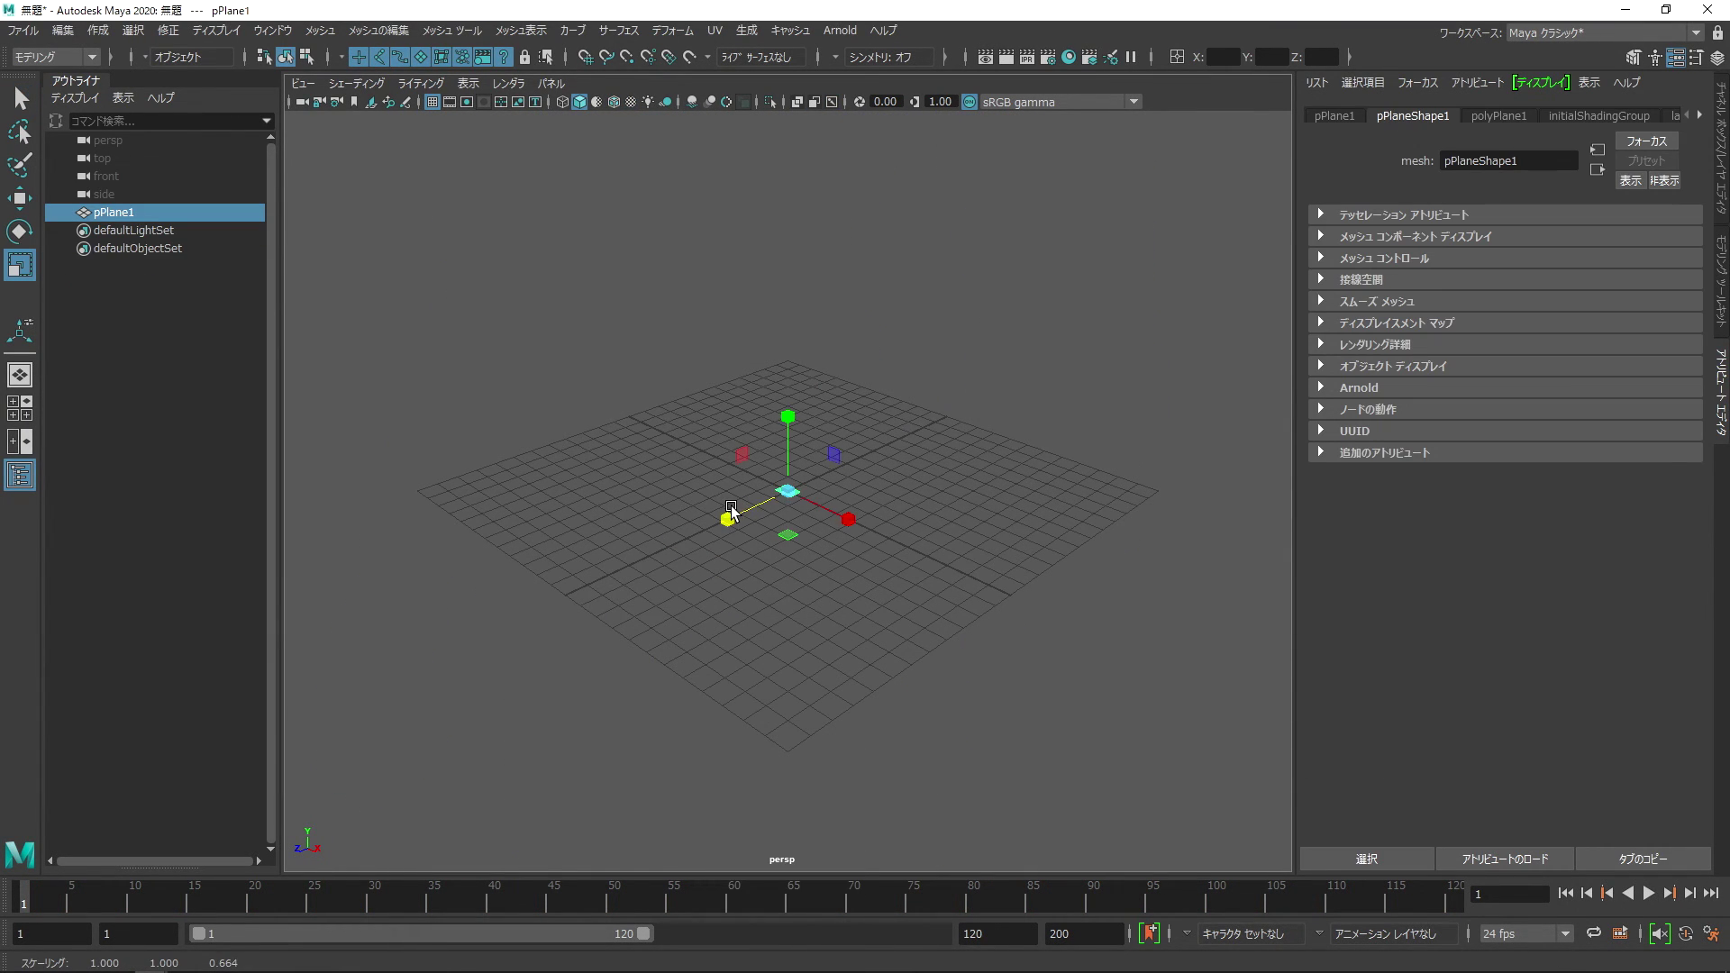
{"action": "mouse_move", "coordinate": [788, 491]}
{"action": "left_mouse_down"}
{"action": "mouse_move", "coordinate": [839, 517]}
{"action": "mouse_move", "coordinate": [961, 521]}
{"action": "left_mouse_up"}
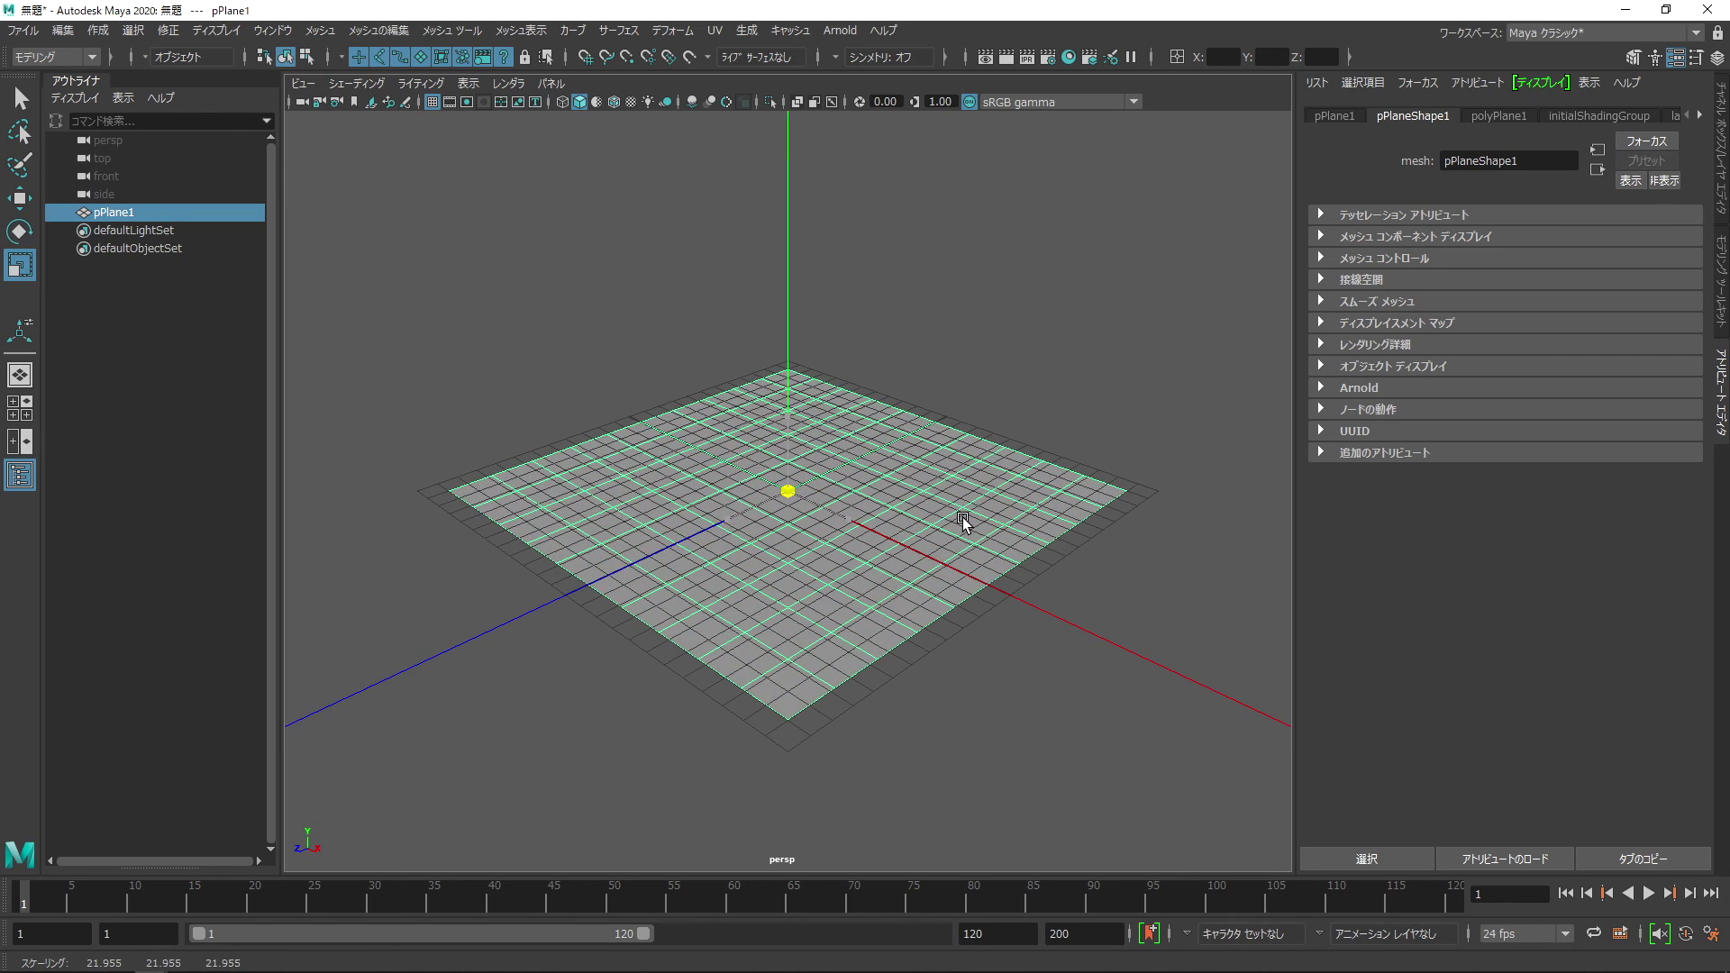
{"action": "key", "text": "w"}
Step: Hide the viewport grid, turn on wireframe-on-shaded, and bring up the Create menu
{"action": "left_click", "coordinate": [434, 106]}
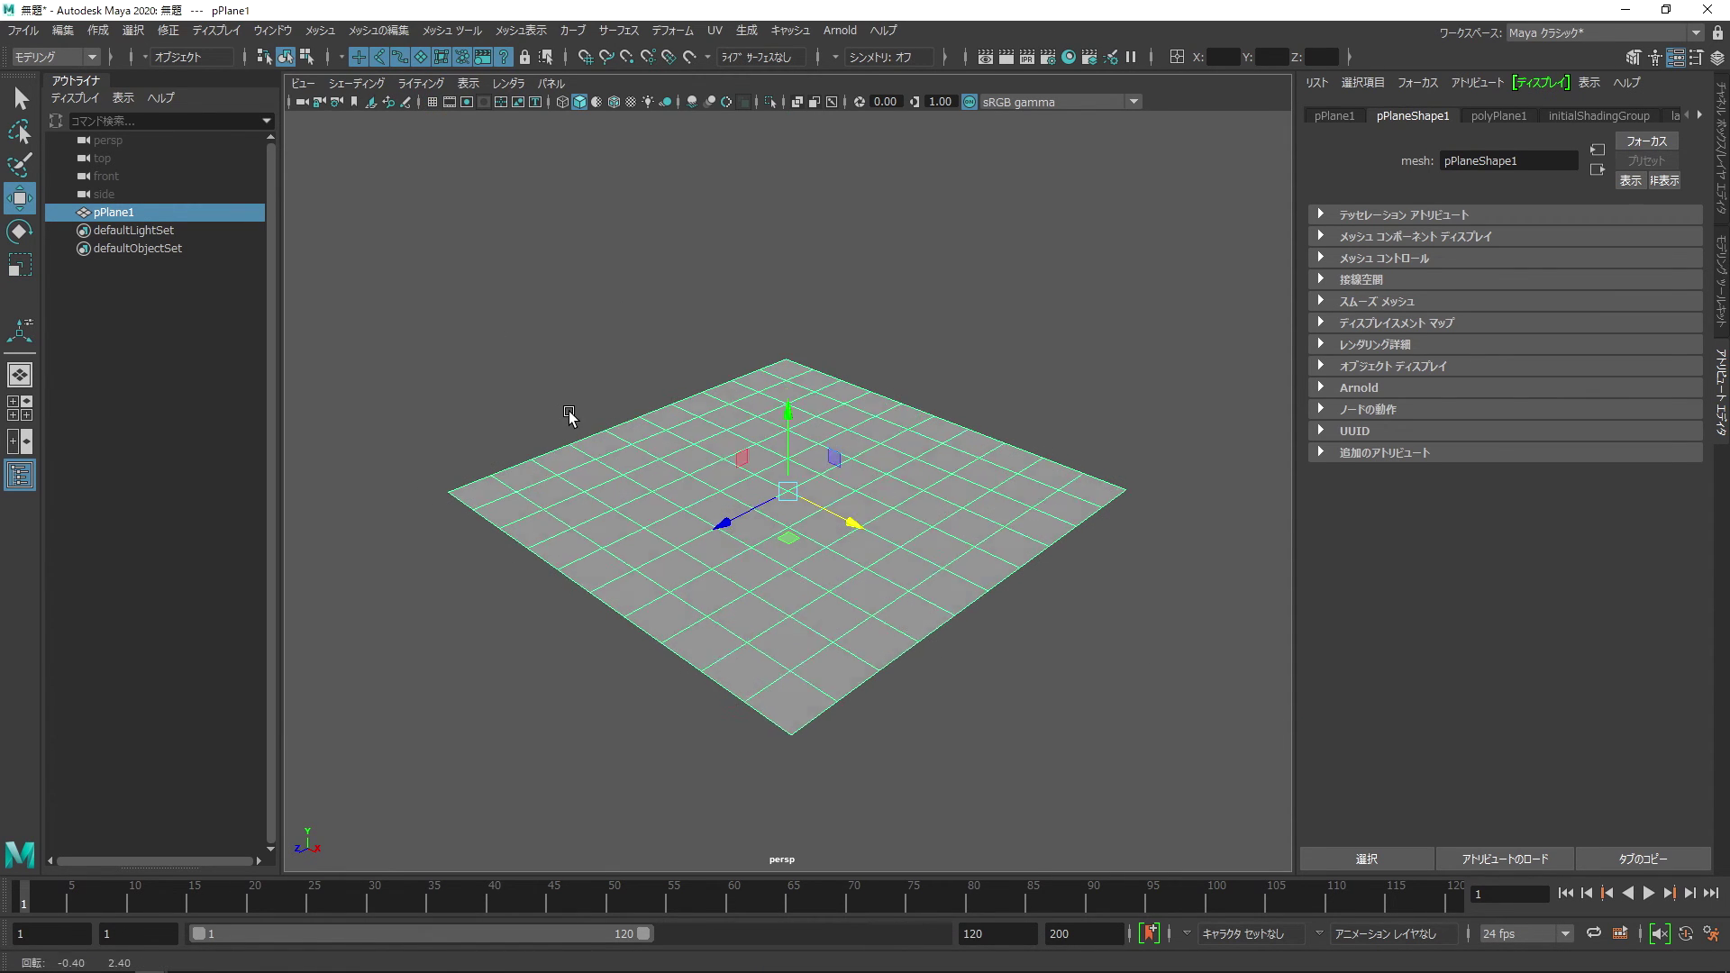
{"action": "left_click_drag", "start_coordinate": [568, 406], "coordinate": [911, 338], "text": "alt"}
{"action": "left_click", "coordinate": [911, 338]}
{"action": "key", "text": "q"}
{"action": "key", "text": "ctrl+w"}
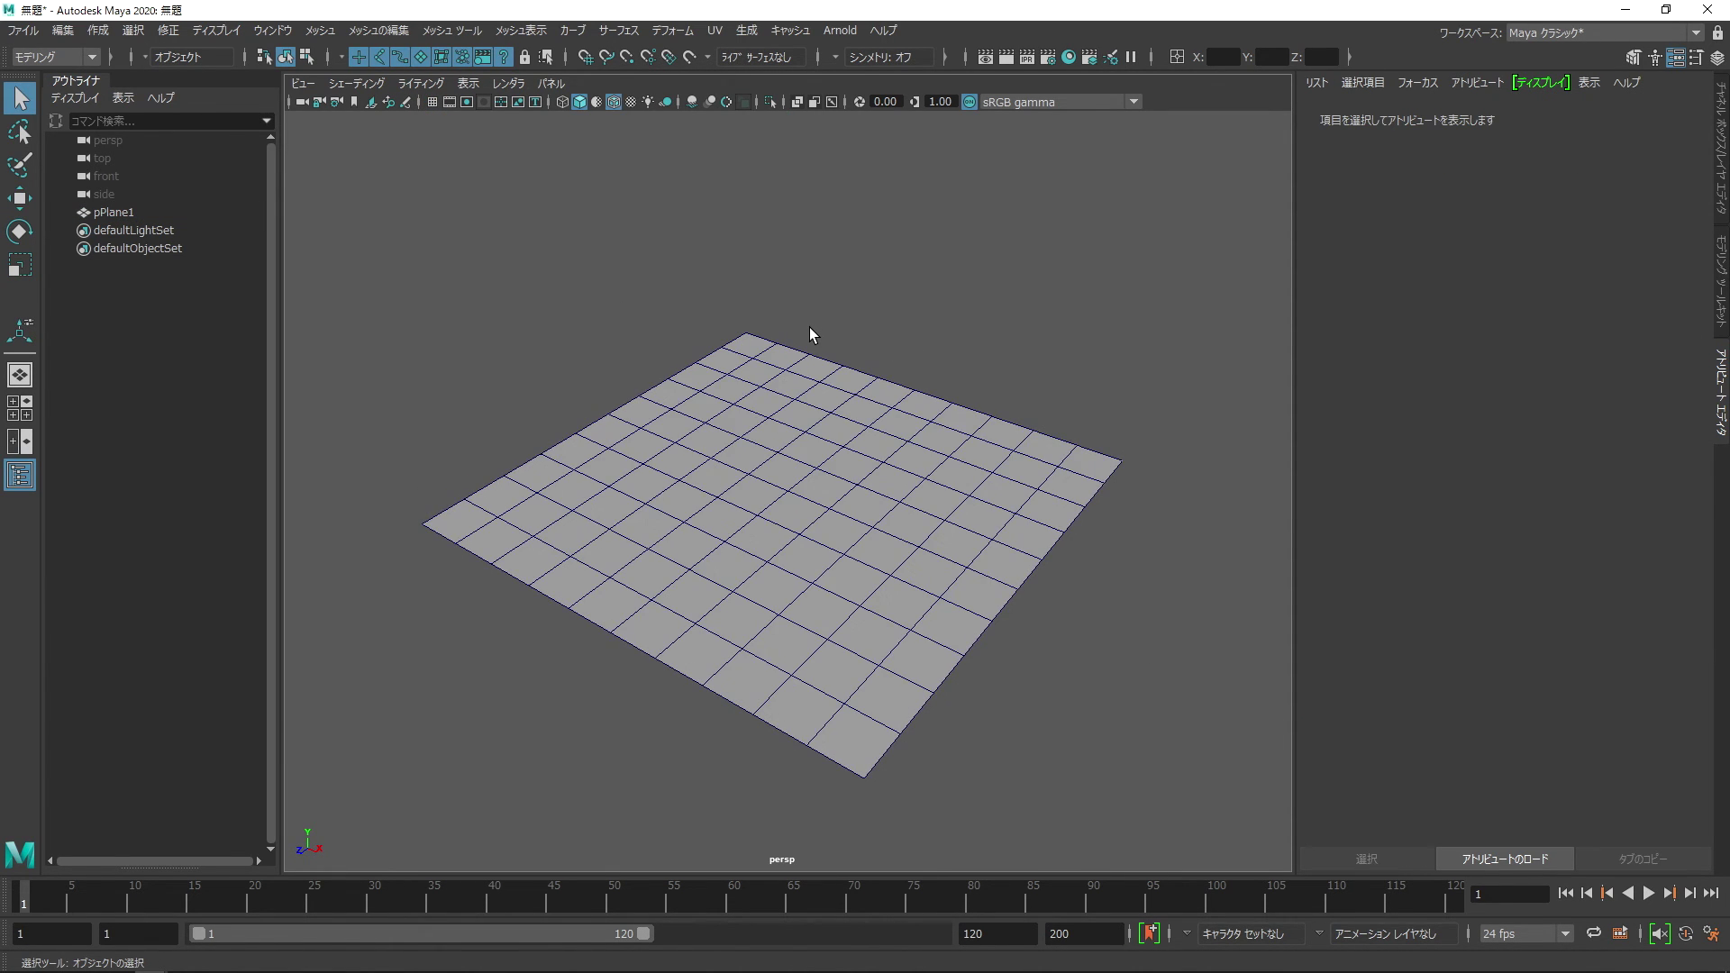
{"action": "left_click", "coordinate": [97, 29]}
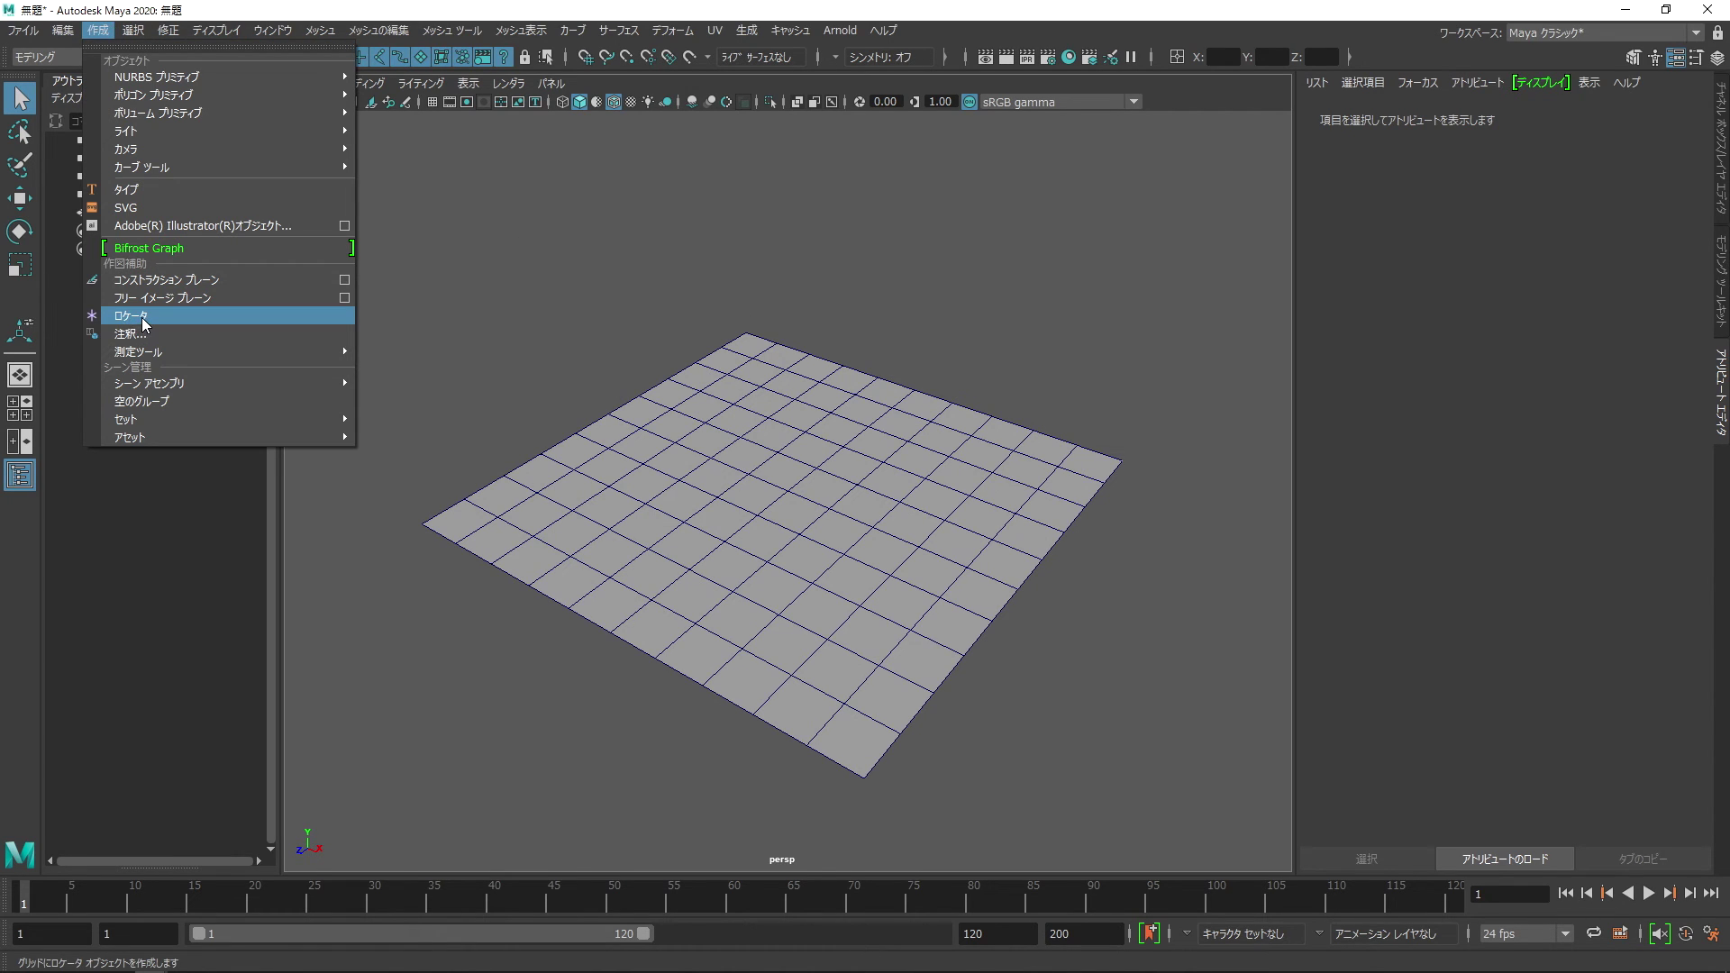
Step: Create a locator and snap it onto a corner of the plane
{"action": "left_click", "coordinate": [145, 320]}
{"action": "key", "text": "w"}
{"action": "left_click_drag", "start_coordinate": [746, 471], "coordinate": [933, 496], "text": "alt"}
{"action": "middle_click_drag", "start_coordinate": [1088, 437], "coordinate": [1096, 438]}
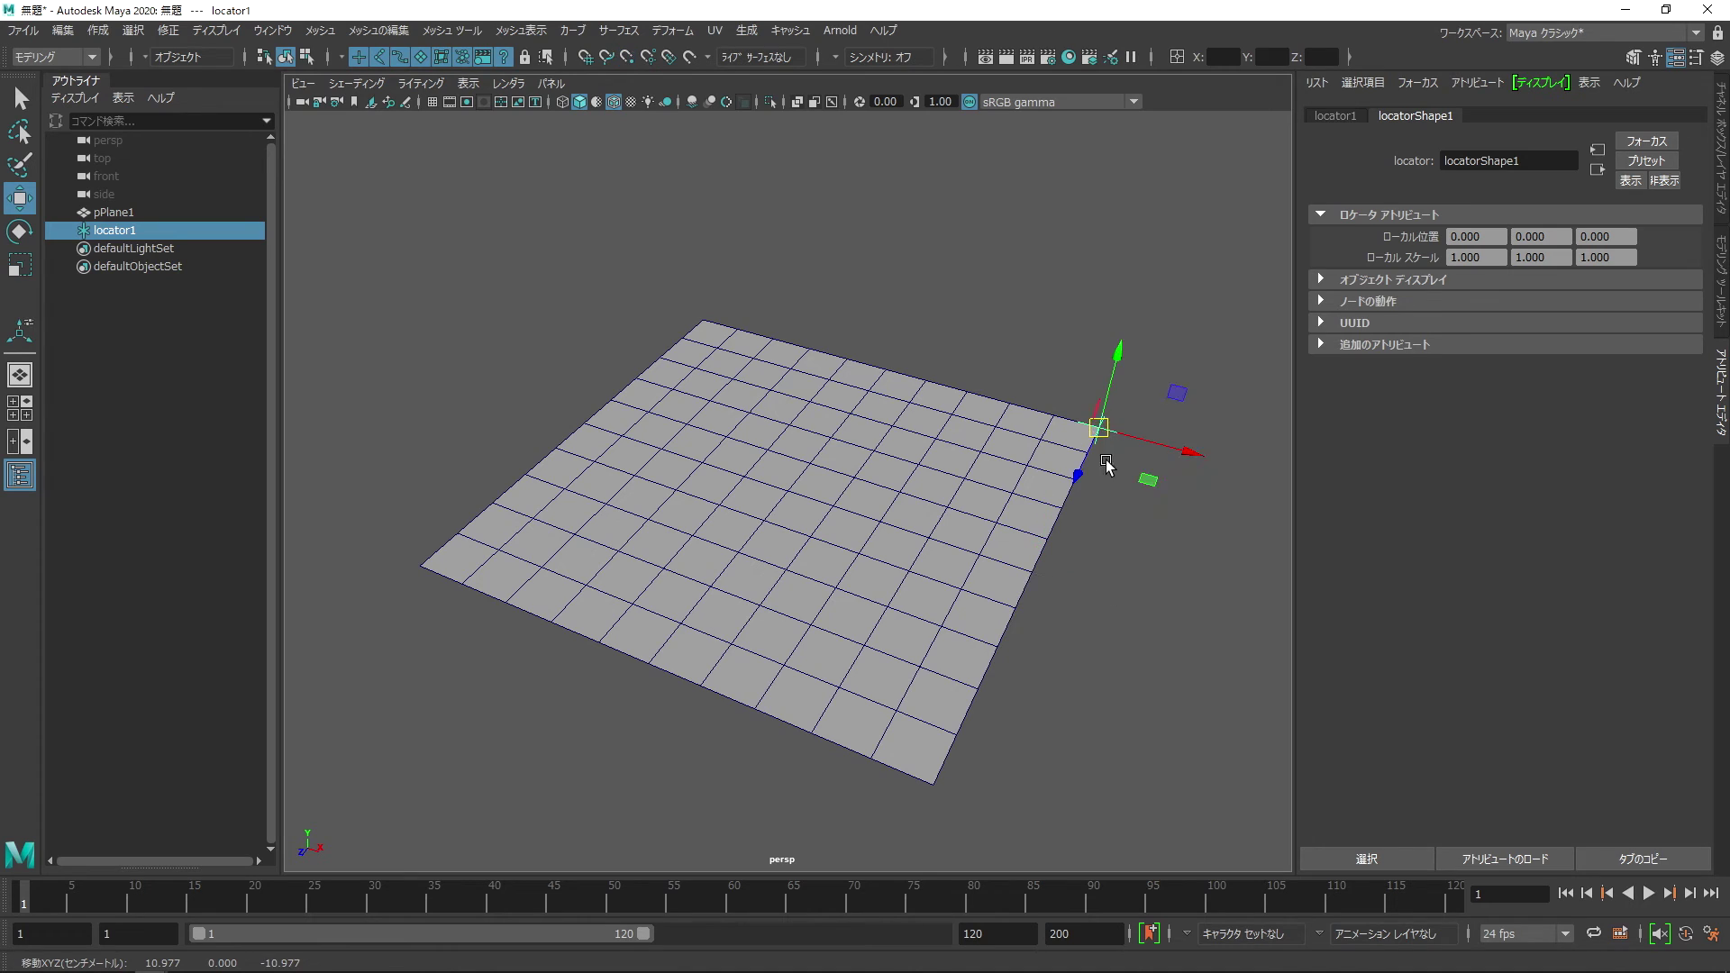
{"action": "left_click_drag", "start_coordinate": [960, 344], "coordinate": [579, 293]}
Step: Freeze the plane's transformations
{"action": "left_click", "coordinate": [194, 112]}
{"action": "left_click", "coordinate": [985, 418]}
{"action": "left_click", "coordinate": [1078, 483]}
{"action": "key", "text": "q"}
{"action": "scroll", "coordinate": [1141, 431], "scroll_direction": "up", "scroll_amount": 2}
Step: With plane and locator selected, UV-pin locator1 to pPlane1 via Constrain > UV Pin
{"action": "left_click", "coordinate": [1139, 427], "text": "shift"}
{"action": "mouse_move", "coordinate": [1131, 478]}
{"action": "left_mouse_down", "text": "alt"}
{"action": "mouse_move", "coordinate": [1027, 475]}
{"action": "mouse_move", "coordinate": [889, 315]}
{"action": "left_mouse_up", "text": "alt"}
{"action": "key", "text": "space"}
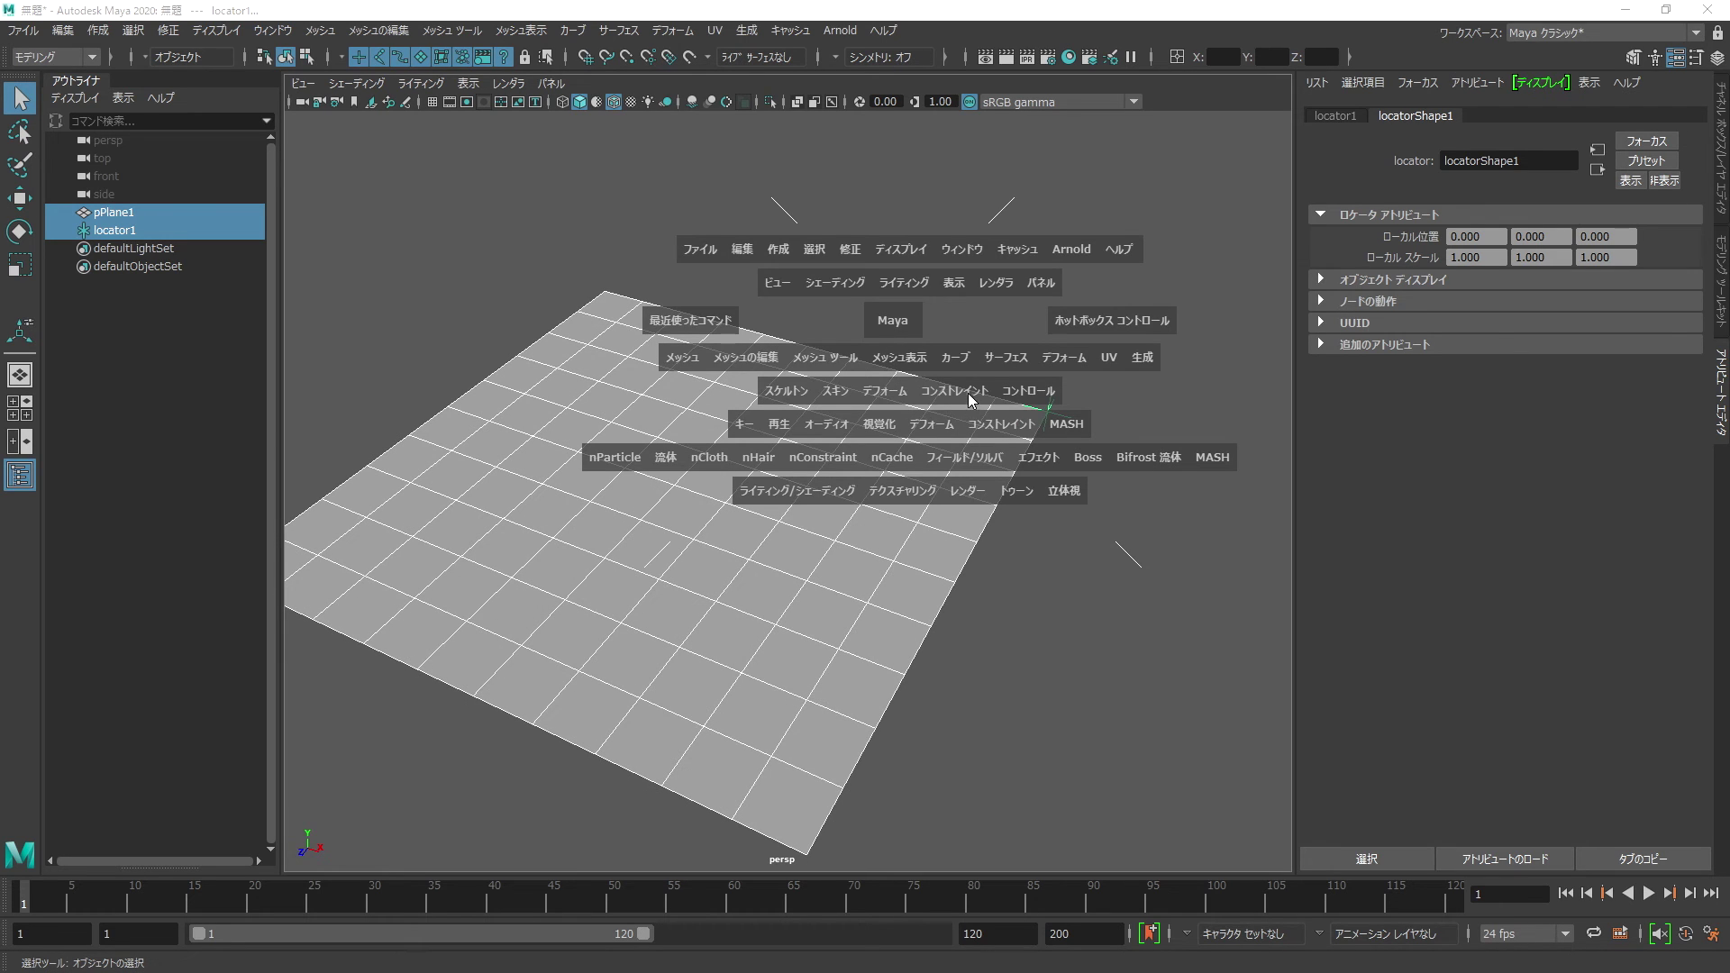
{"action": "left_click", "coordinate": [972, 401]}
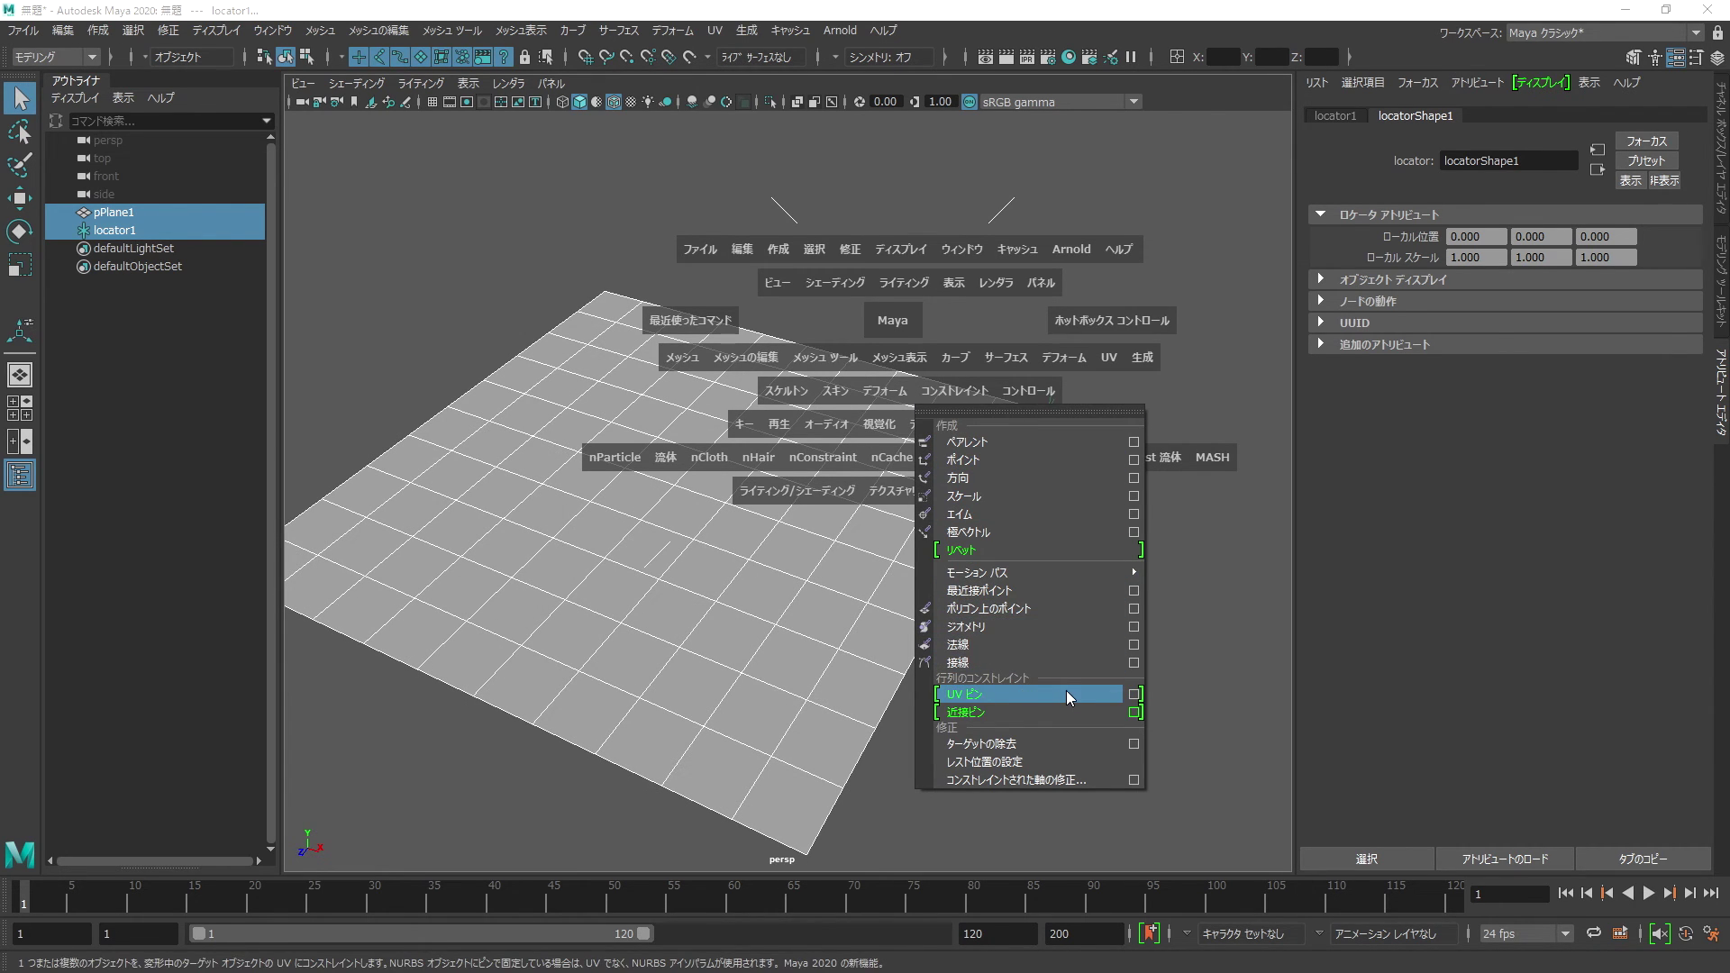
{"action": "left_click", "coordinate": [1038, 691]}
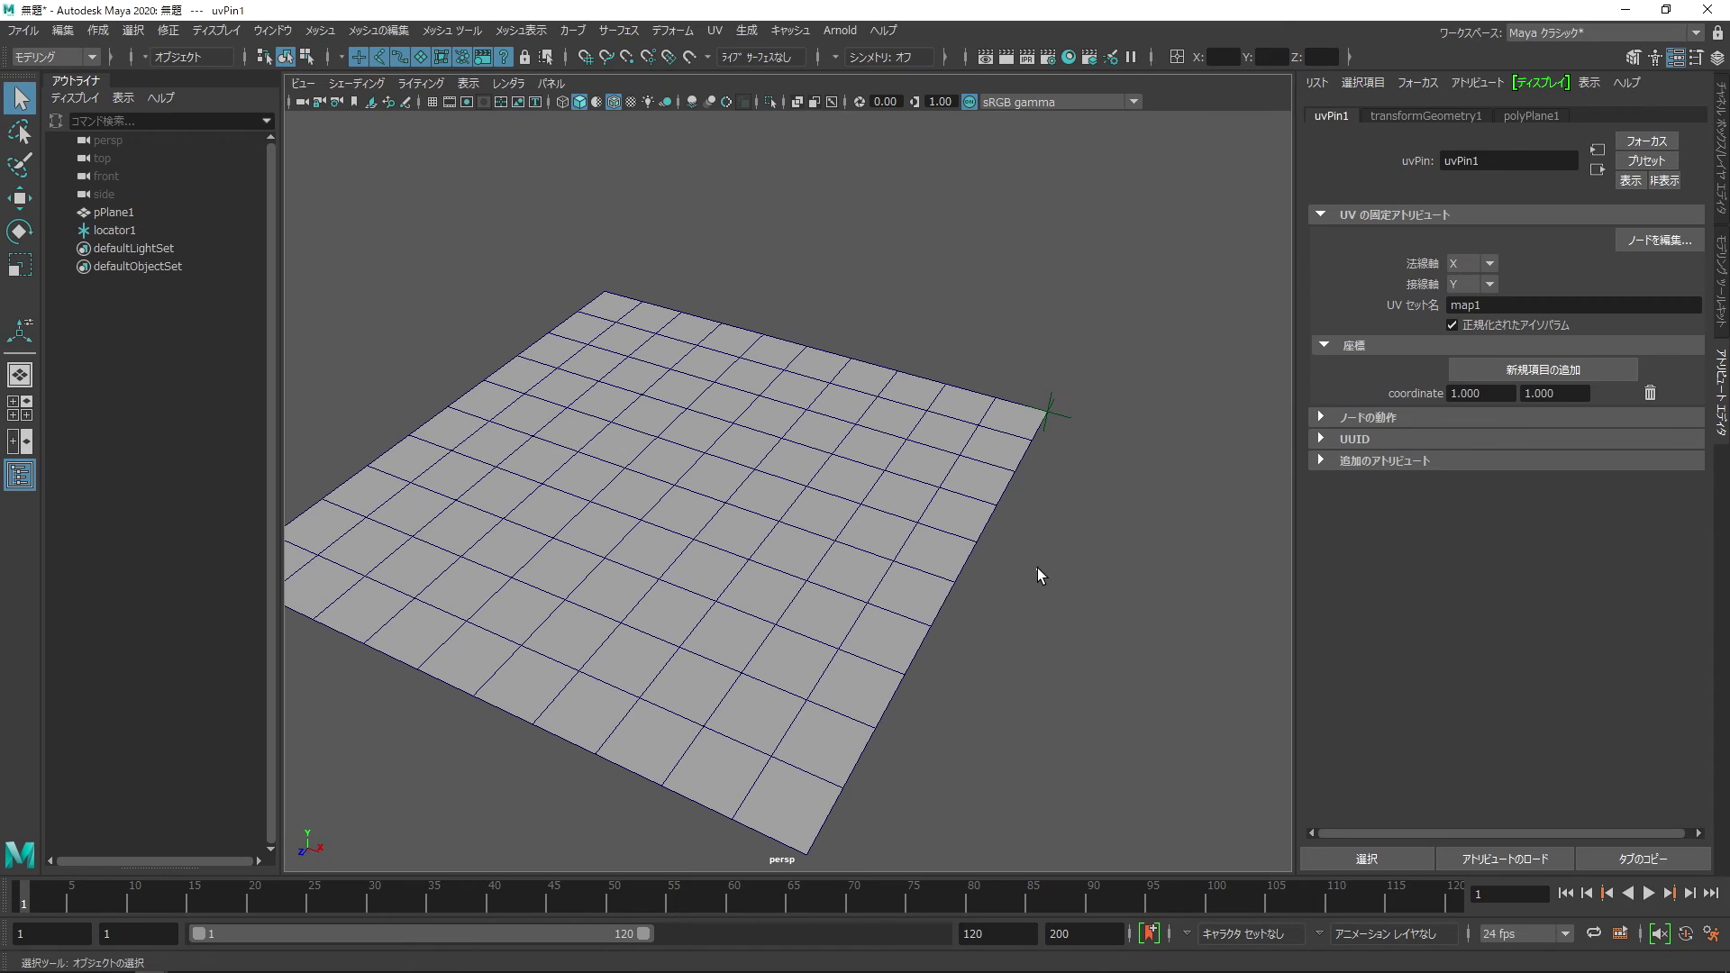
{"action": "left_click", "coordinate": [907, 593]}
Step: Rotate the plane to confirm the locator follows it
{"action": "key", "text": "e"}
{"action": "mouse_move", "coordinate": [710, 474]}
{"action": "left_mouse_down"}
{"action": "mouse_move", "coordinate": [664, 471]}
{"action": "mouse_move", "coordinate": [634, 501]}
{"action": "mouse_move", "coordinate": [694, 498]}
{"action": "left_mouse_up"}
{"action": "mouse_move", "coordinate": [925, 547]}
{"action": "left_mouse_down", "text": "alt"}
{"action": "mouse_move", "coordinate": [895, 518]}
{"action": "mouse_move", "coordinate": [1236, 348]}
{"action": "left_mouse_up", "text": "alt"}
Step: Slide locator1 by dragging uvPin1's coordinate to about 0.540, 0.550
{"action": "left_click", "coordinate": [1118, 424]}
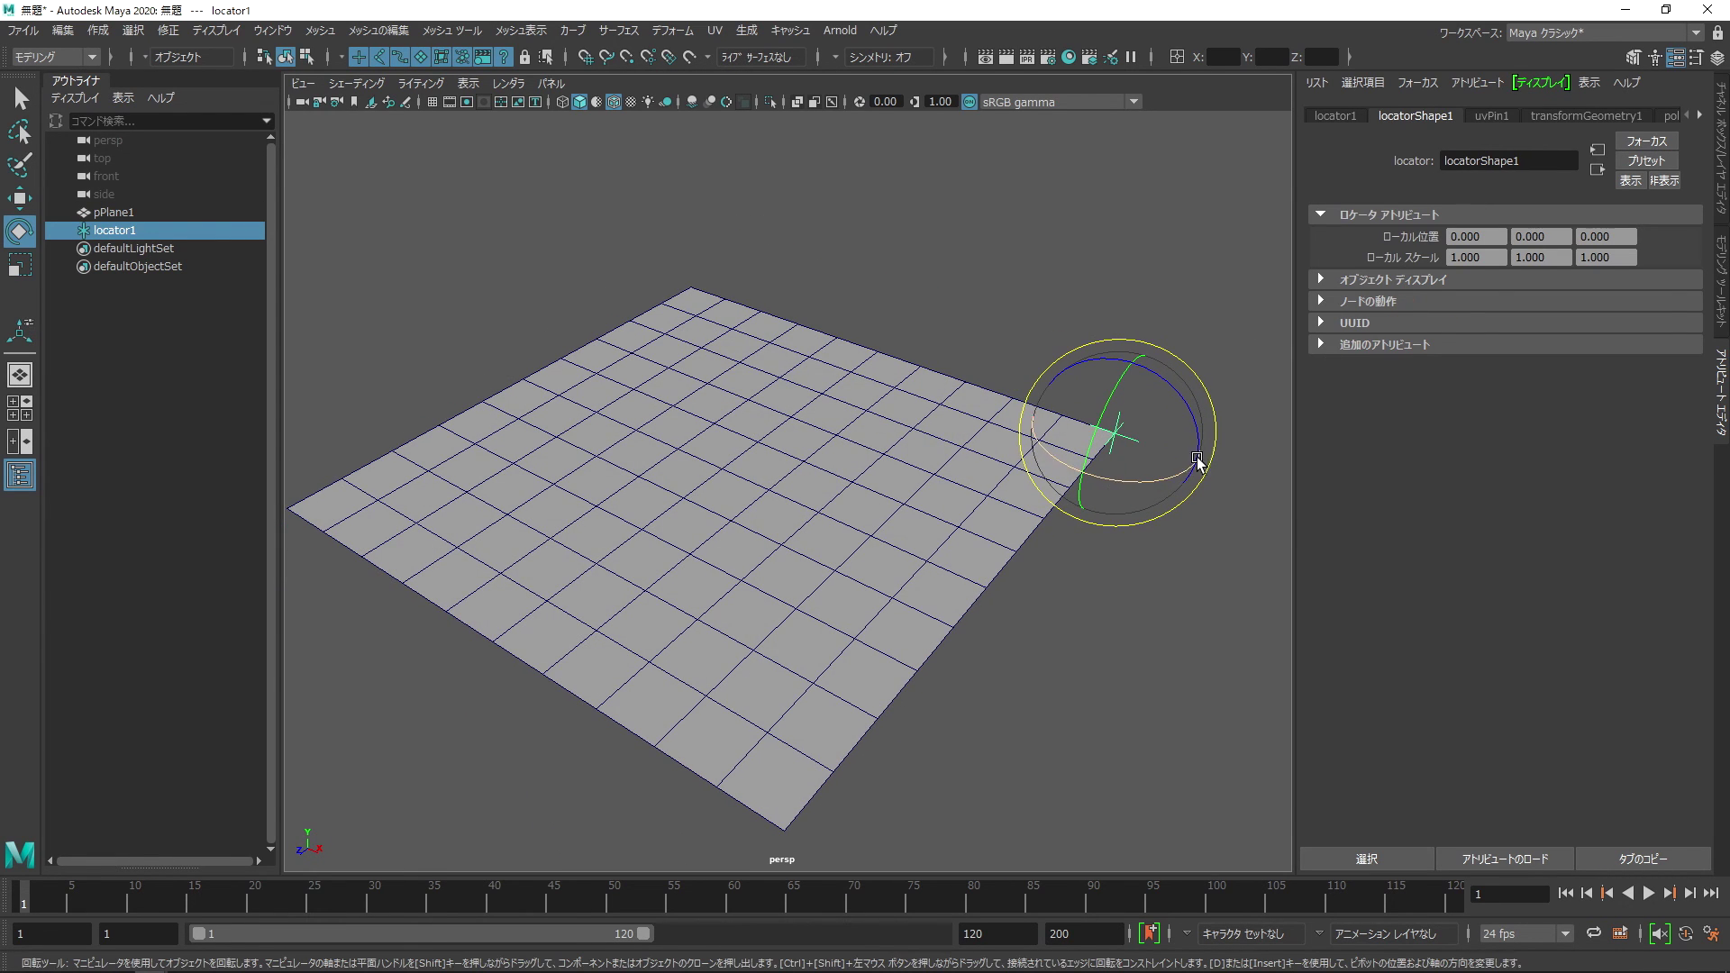
{"action": "key", "text": "w"}
{"action": "left_click", "coordinate": [1491, 115]}
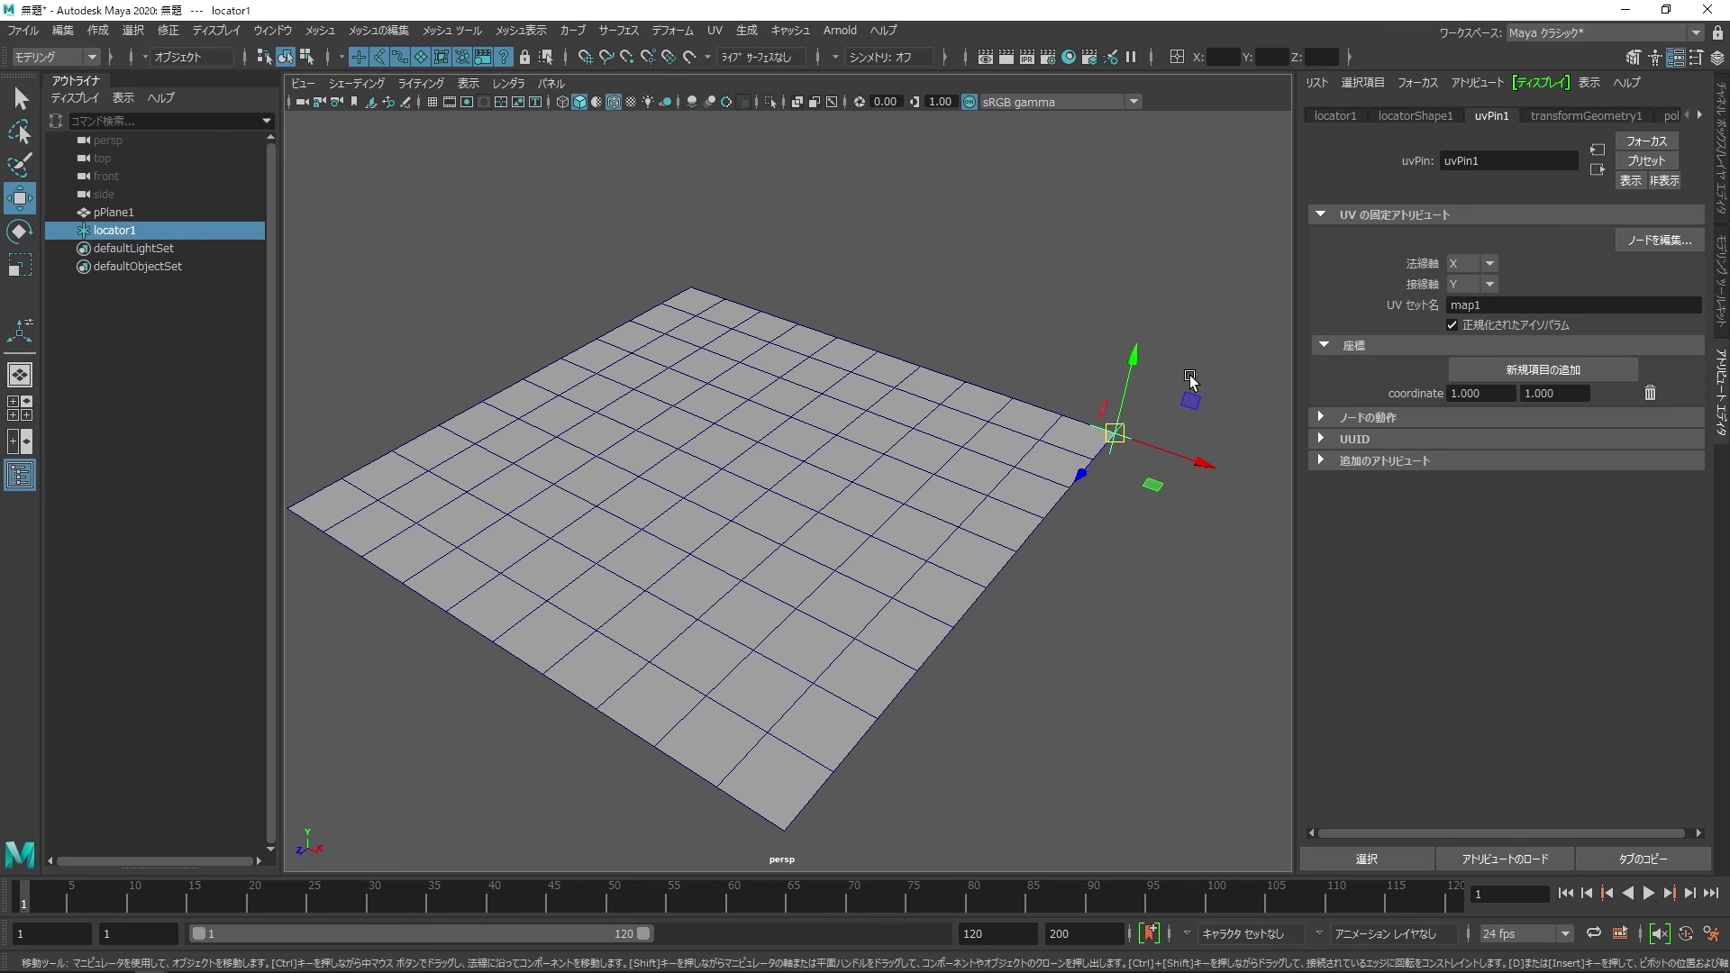
{"action": "middle_click_drag", "start_coordinate": [963, 590], "coordinate": [1005, 588], "text": "alt"}
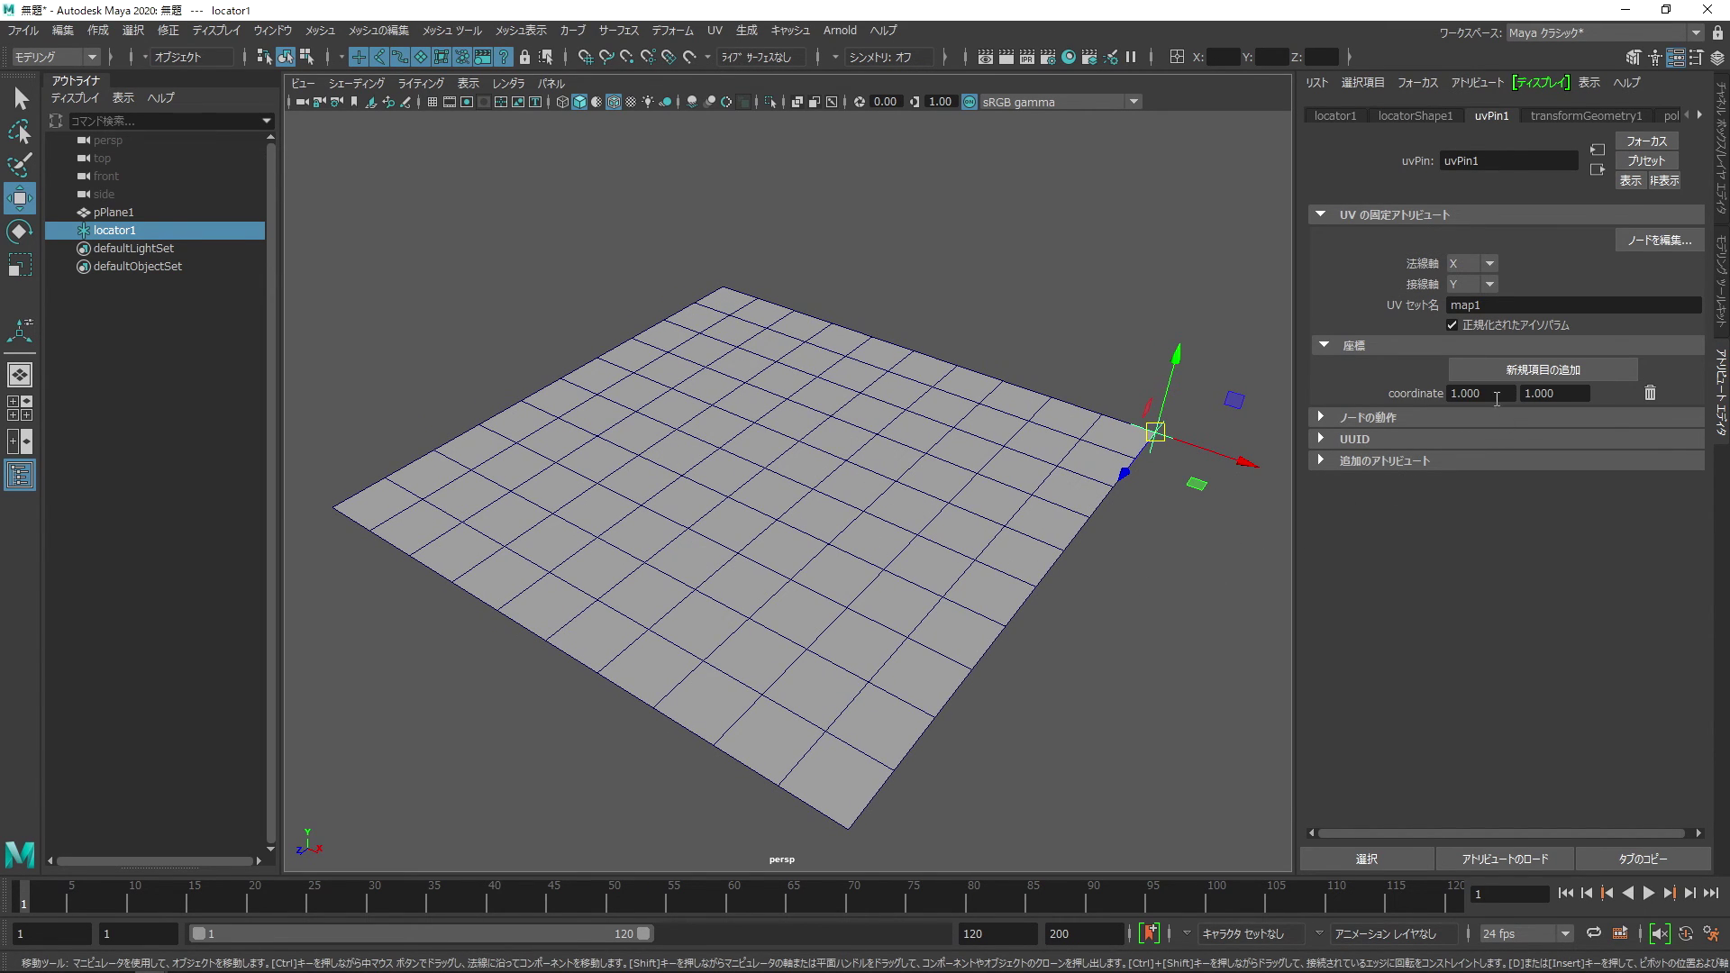
{"action": "mouse_move", "coordinate": [1496, 393]}
{"action": "left_mouse_down", "text": "ctrl"}
{"action": "mouse_move", "coordinate": [1466, 393]}
{"action": "mouse_move", "coordinate": [1523, 394]}
{"action": "mouse_move", "coordinate": [1462, 397]}
{"action": "mouse_move", "coordinate": [1513, 393]}
{"action": "mouse_move", "coordinate": [1492, 392]}
{"action": "left_mouse_up", "text": "ctrl"}
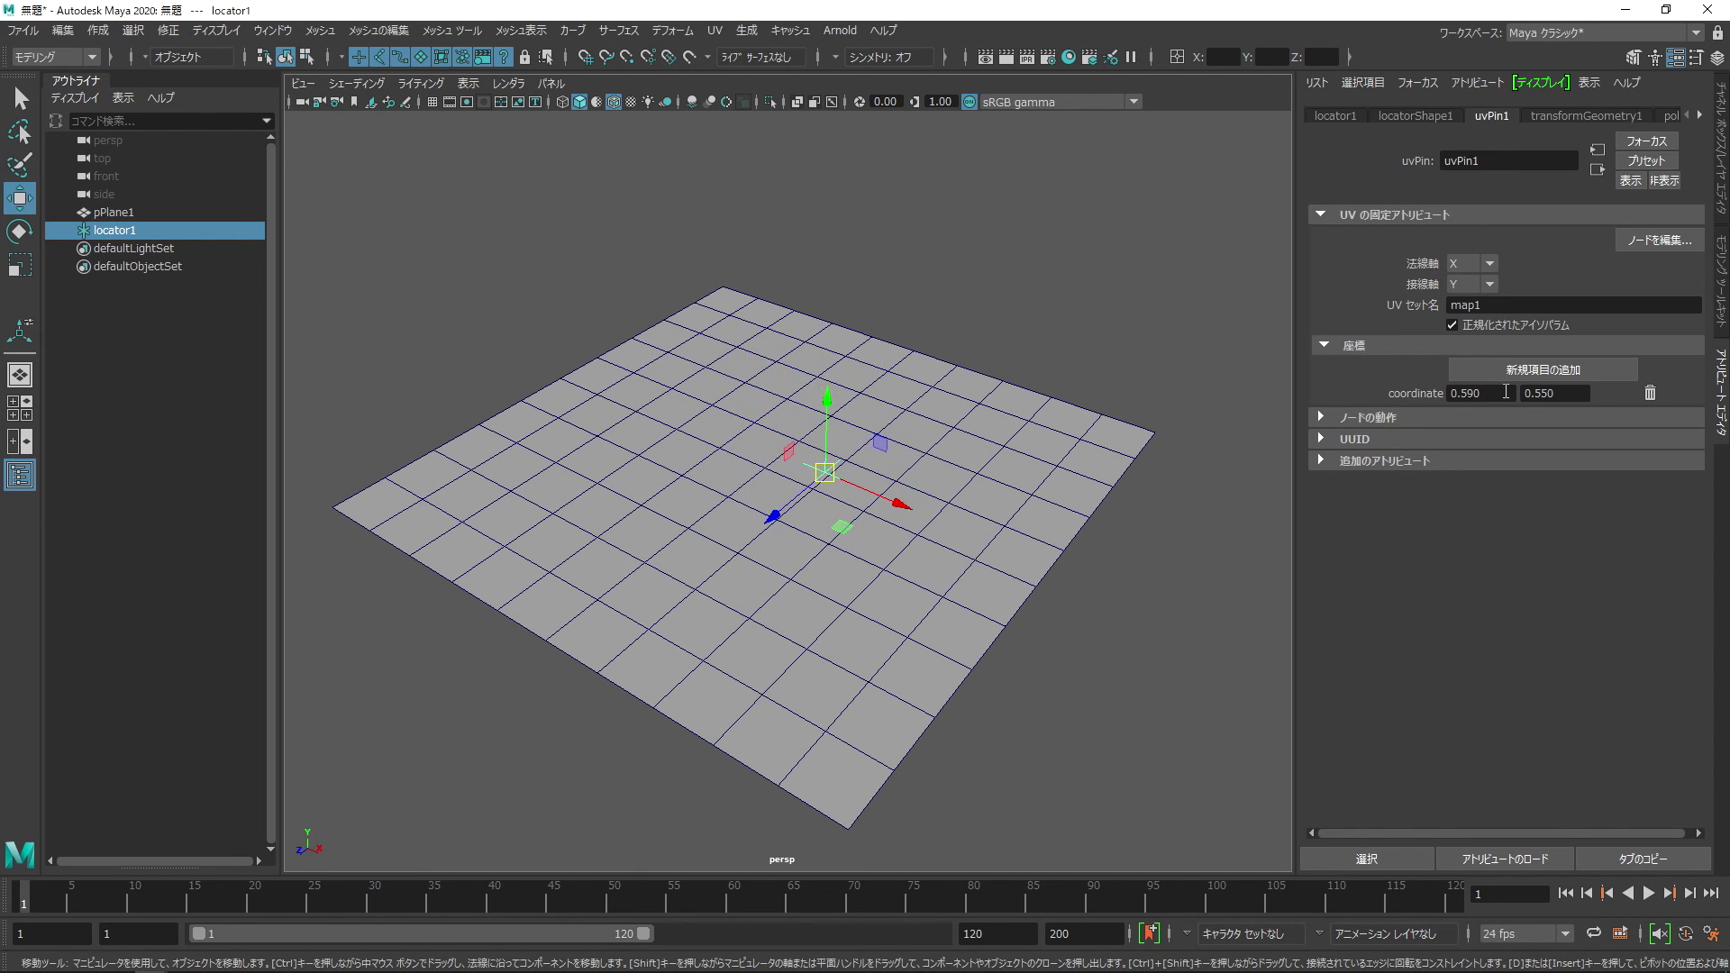
{"action": "left_click_drag", "start_coordinate": [1004, 481], "coordinate": [943, 433], "text": "alt"}
Step: Raise a group of the plane's faces into a hill, then return to object mode
{"action": "right_click_drag", "start_coordinate": [943, 433], "coordinate": [937, 482]}
{"action": "mouse_move", "coordinate": [687, 393]}
{"action": "left_mouse_down"}
{"action": "mouse_move", "coordinate": [801, 494]}
{"action": "mouse_move", "coordinate": [845, 473]}
{"action": "left_mouse_up"}
{"action": "mouse_move", "coordinate": [794, 394]}
{"action": "left_mouse_down"}
{"action": "mouse_move", "coordinate": [773, 311]}
{"action": "mouse_move", "coordinate": [969, 531]}
{"action": "left_mouse_up"}
{"action": "mouse_move", "coordinate": [895, 386]}
{"action": "left_mouse_down"}
{"action": "mouse_move", "coordinate": [906, 331]}
{"action": "mouse_move", "coordinate": [908, 471]}
{"action": "left_mouse_up"}
{"action": "right_click_drag", "start_coordinate": [895, 458], "coordinate": [1018, 388]}
{"action": "left_click", "coordinate": [793, 367]}
Step: Slide locator1 across the bumpy surface to uvPin1 coordinate 0.400, 0.110
{"action": "left_click", "coordinate": [804, 380]}
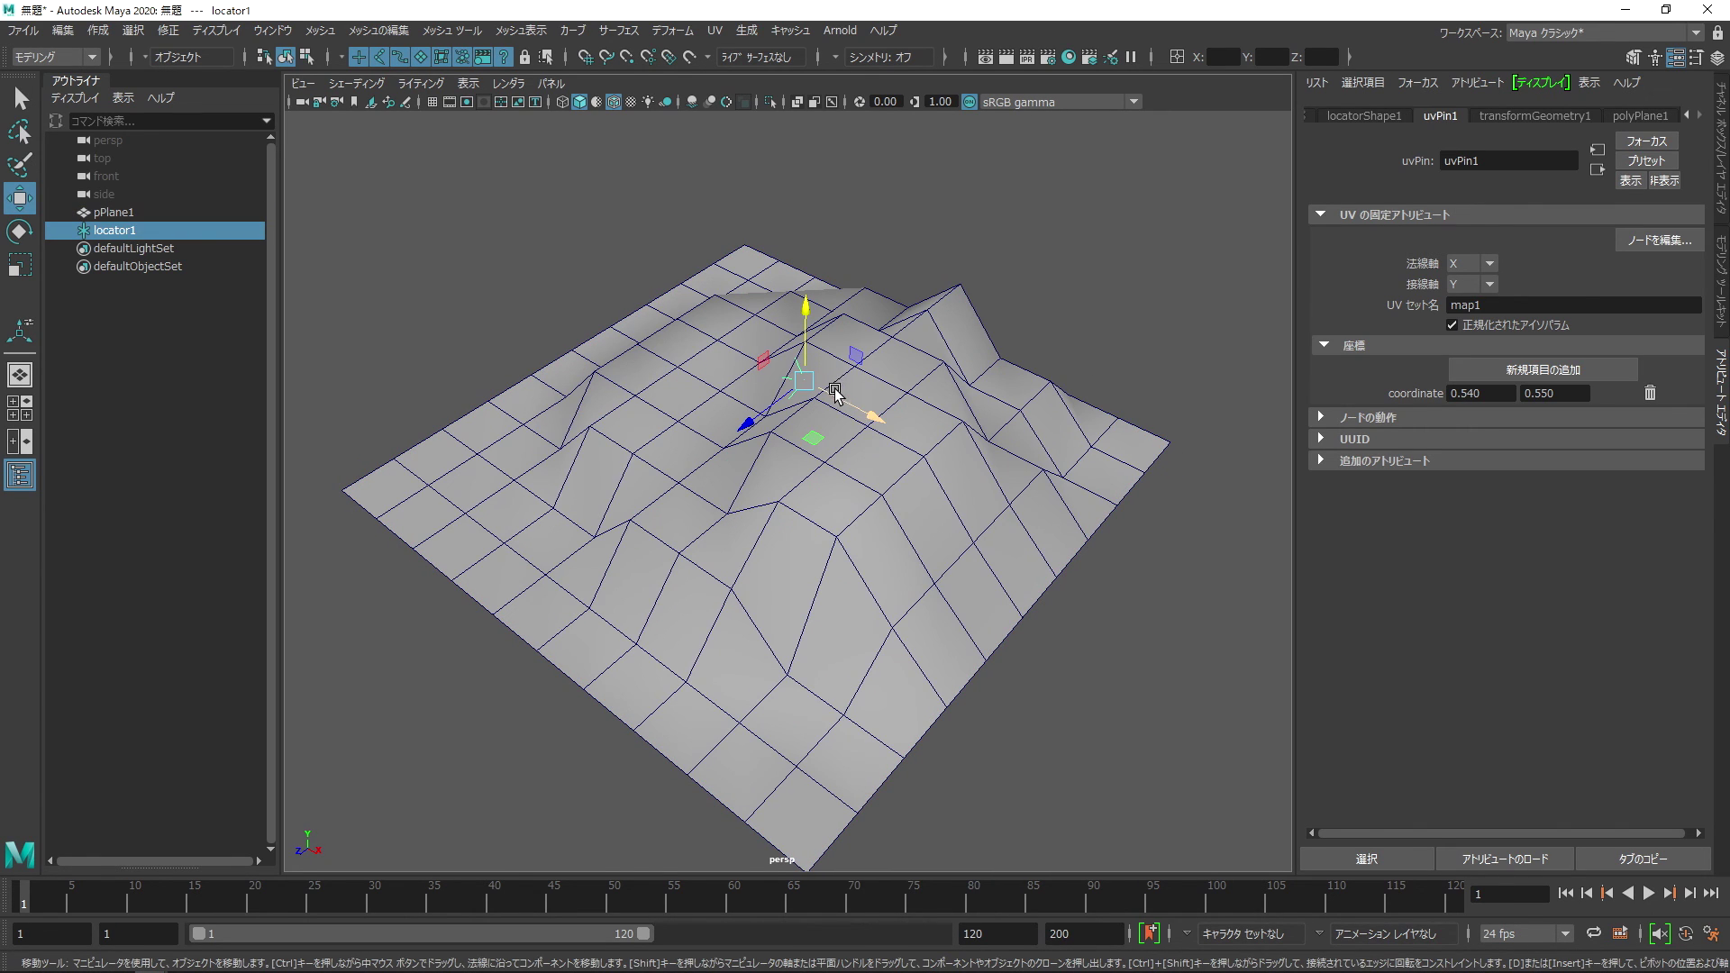
{"action": "left_click_drag", "start_coordinate": [1478, 391], "coordinate": [1461, 390], "text": "ctrl"}
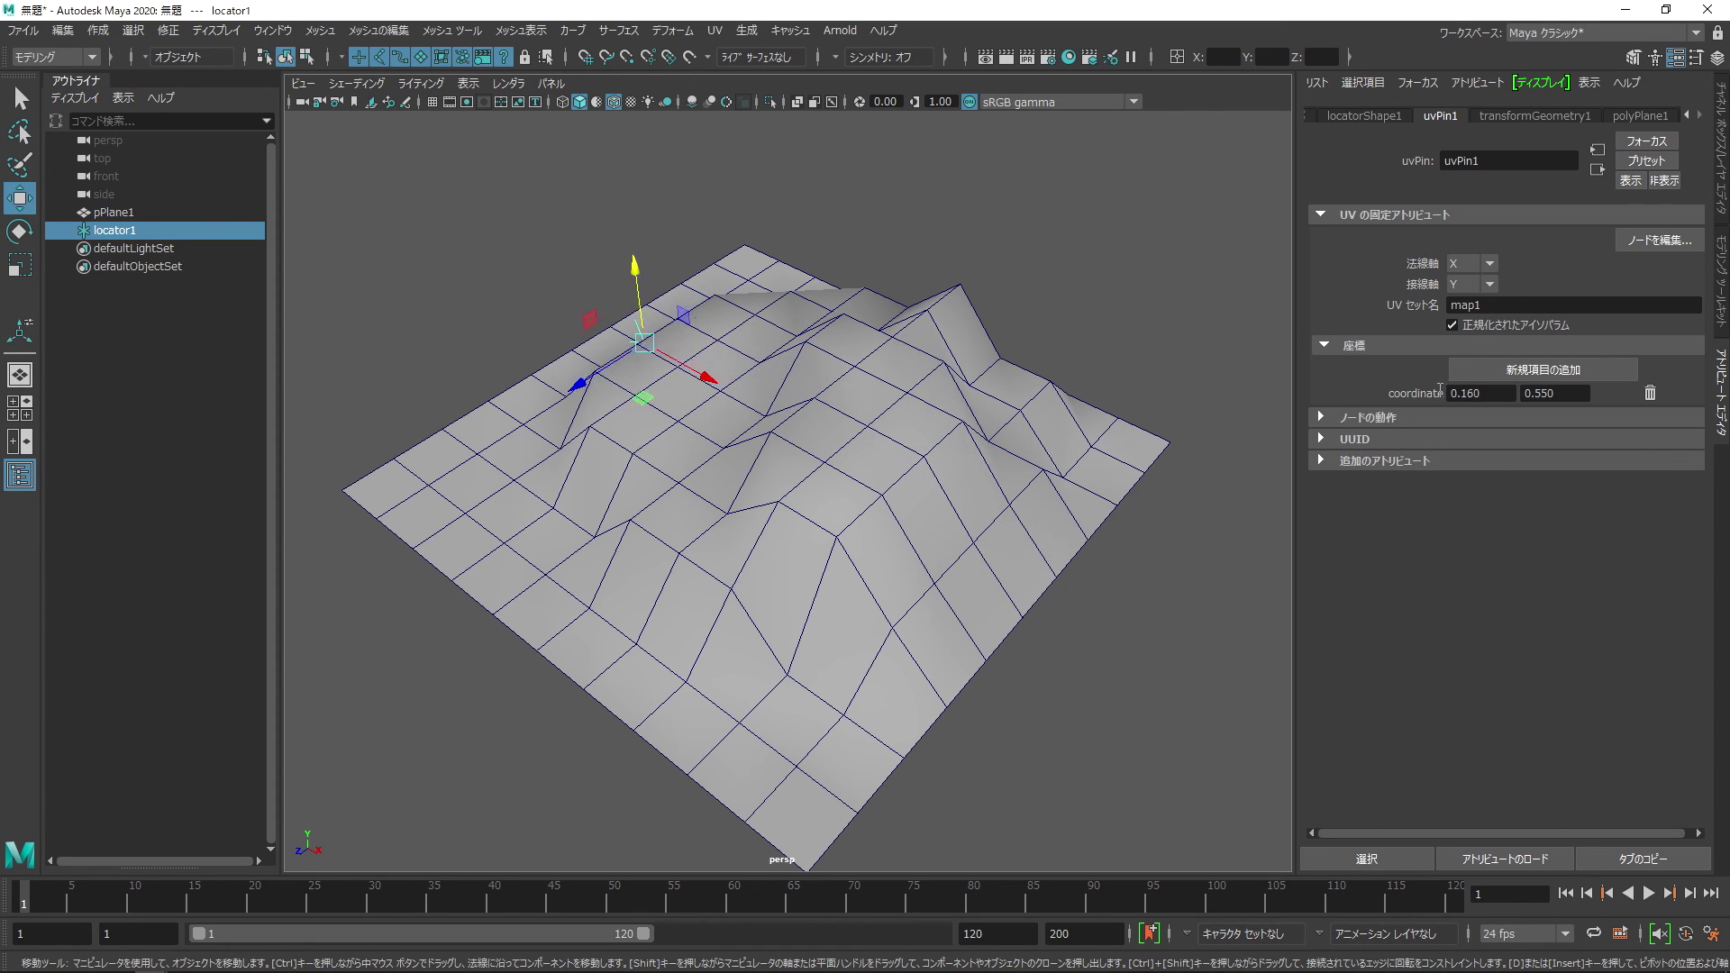
{"action": "left_click_drag", "start_coordinate": [1568, 397], "coordinate": [1526, 406], "text": "ctrl"}
{"action": "mouse_move", "coordinate": [1098, 507]}
{"action": "left_mouse_down", "text": "alt"}
{"action": "mouse_move", "coordinate": [877, 567]}
{"action": "mouse_move", "coordinate": [1325, 649]}
{"action": "left_mouse_up", "text": "alt"}
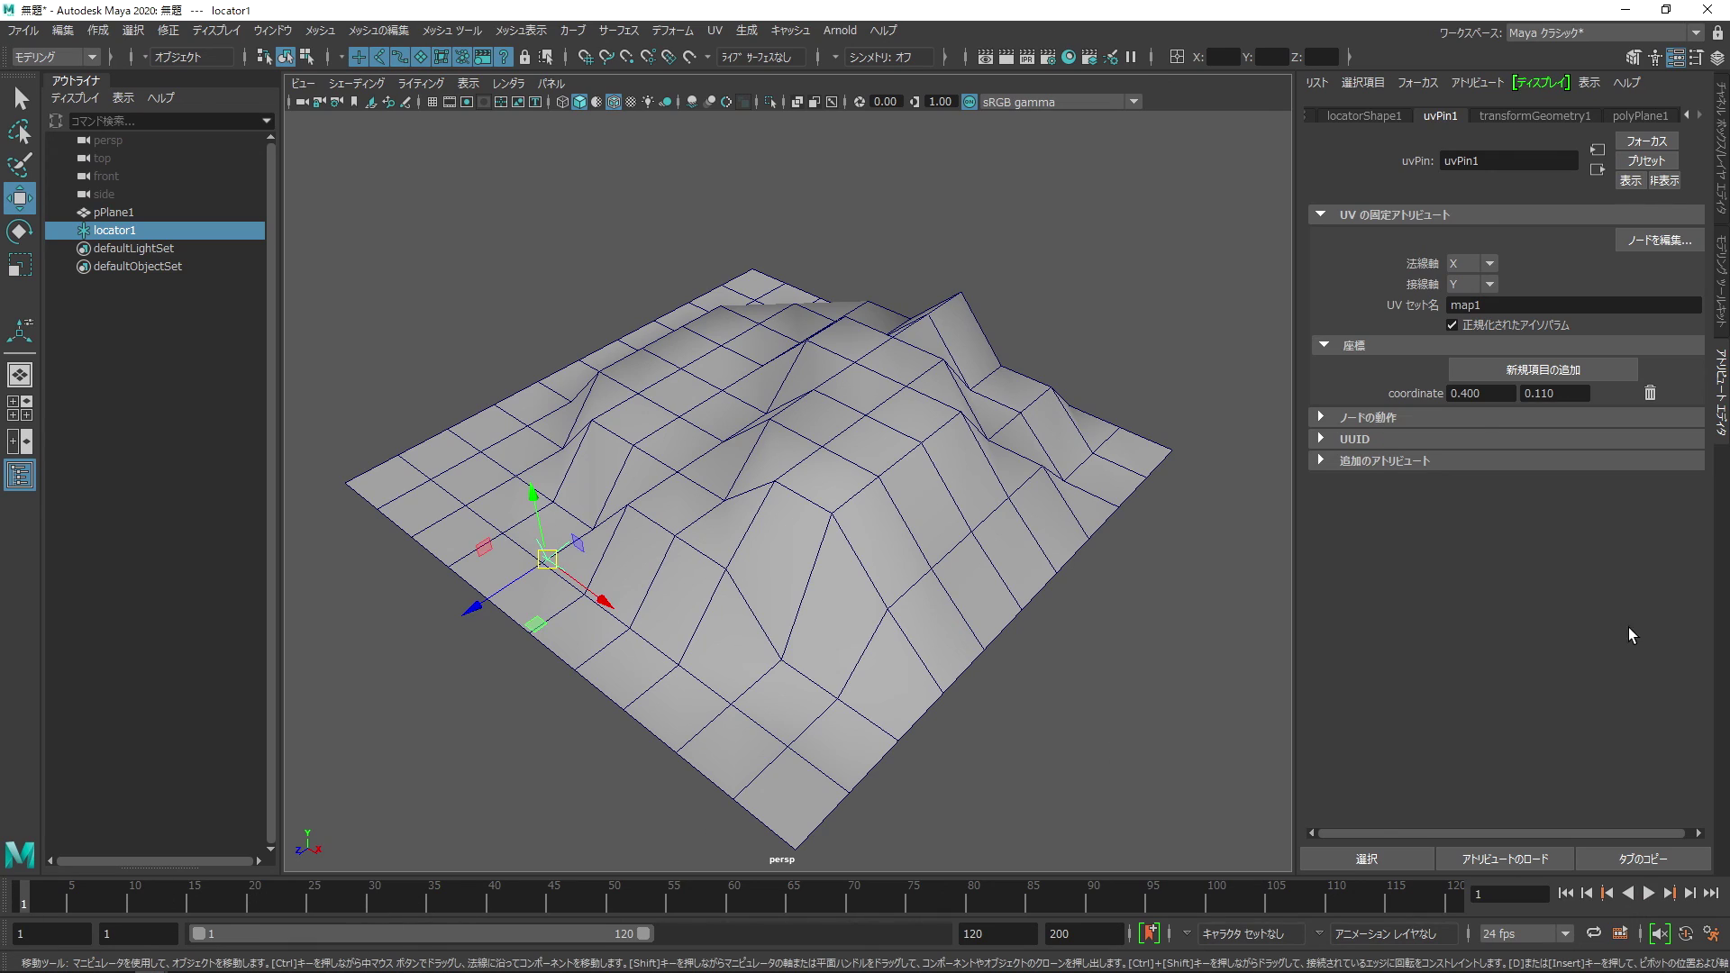
Step: Keyframe uvPin1's coordinate 0.400, 0.110 at frame 1
{"action": "right_click", "coordinate": [1412, 393]}
{"action": "left_click", "coordinate": [1429, 416]}
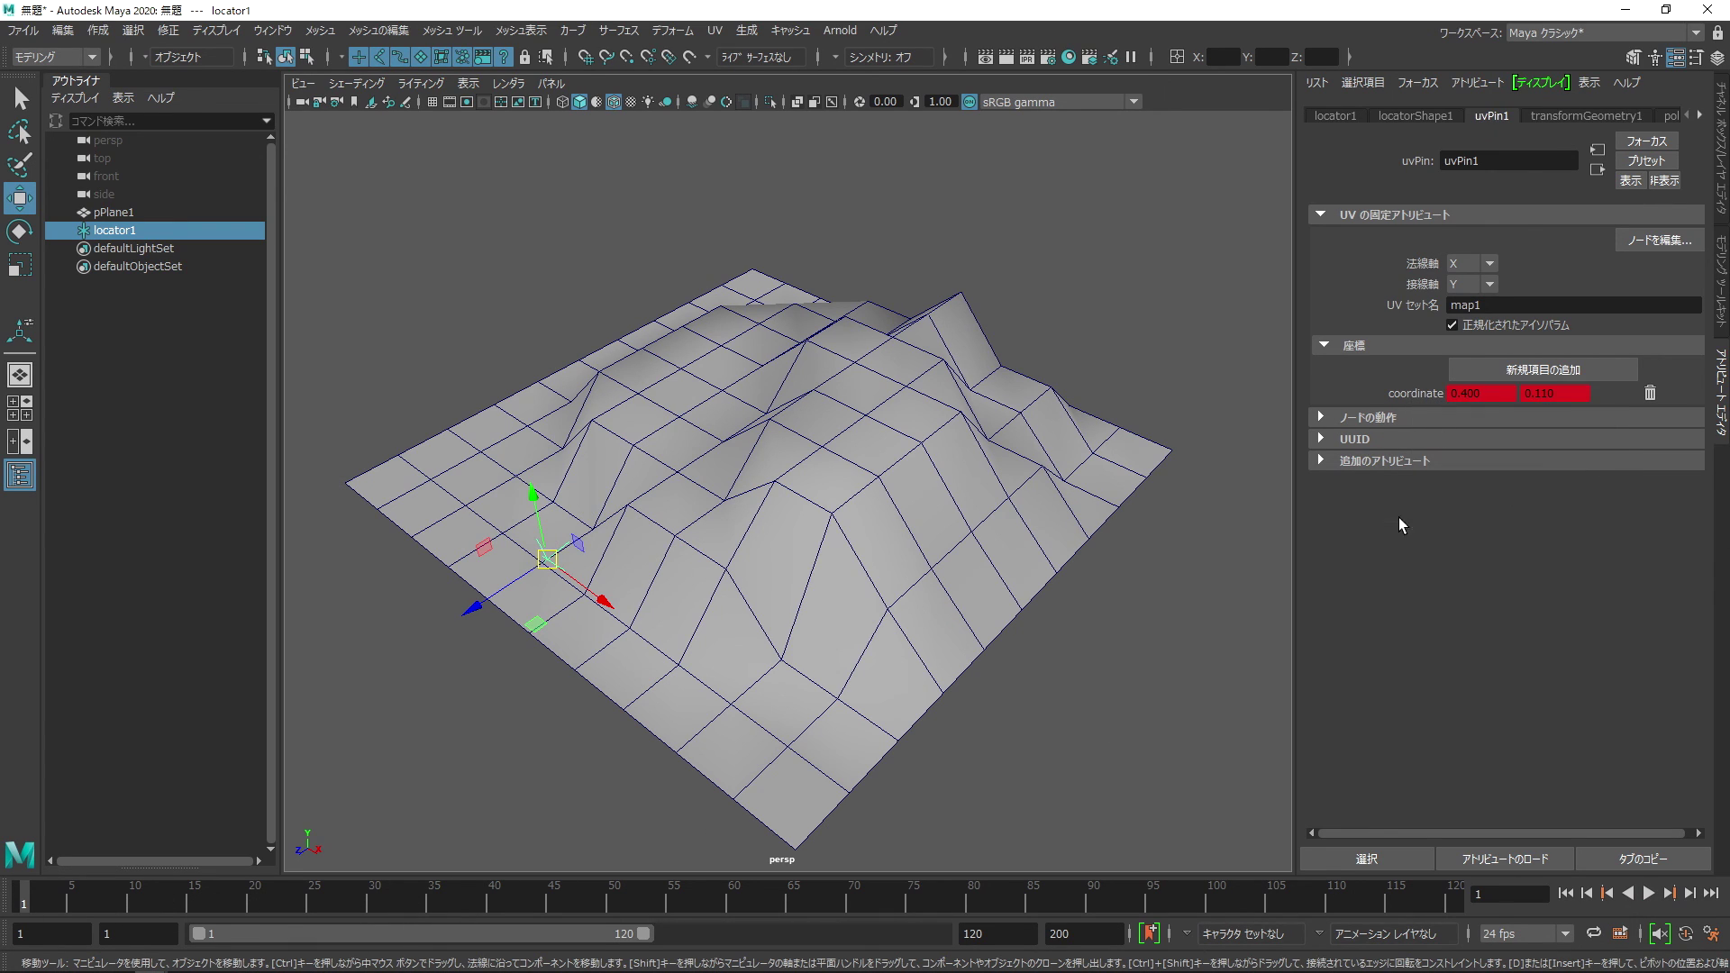
{"action": "left_click_drag", "start_coordinate": [486, 892], "coordinate": [1456, 894]}
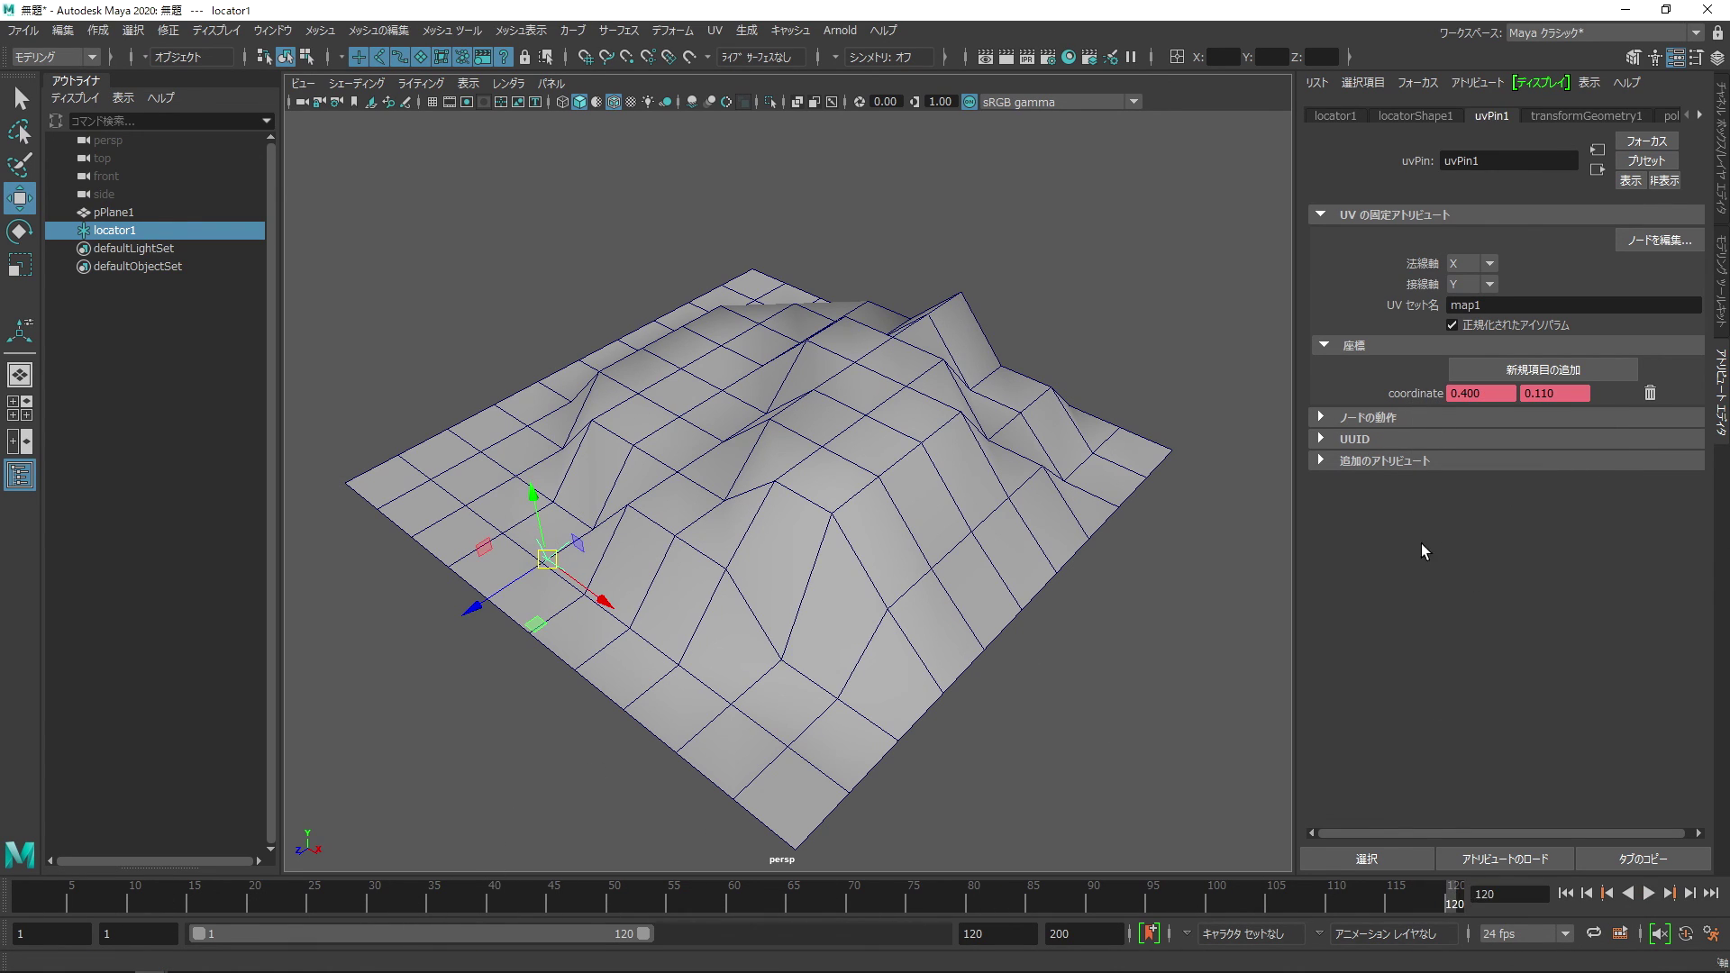
Step: At frame 120, set uvPin1's coordinate to 0.570, 0.780 and key it
{"action": "mouse_move", "coordinate": [921, 640]}
{"action": "left_mouse_down", "text": "alt"}
{"action": "mouse_move", "coordinate": [1478, 417]}
{"action": "mouse_move", "coordinate": [1586, 393]}
{"action": "left_mouse_up", "text": "alt"}
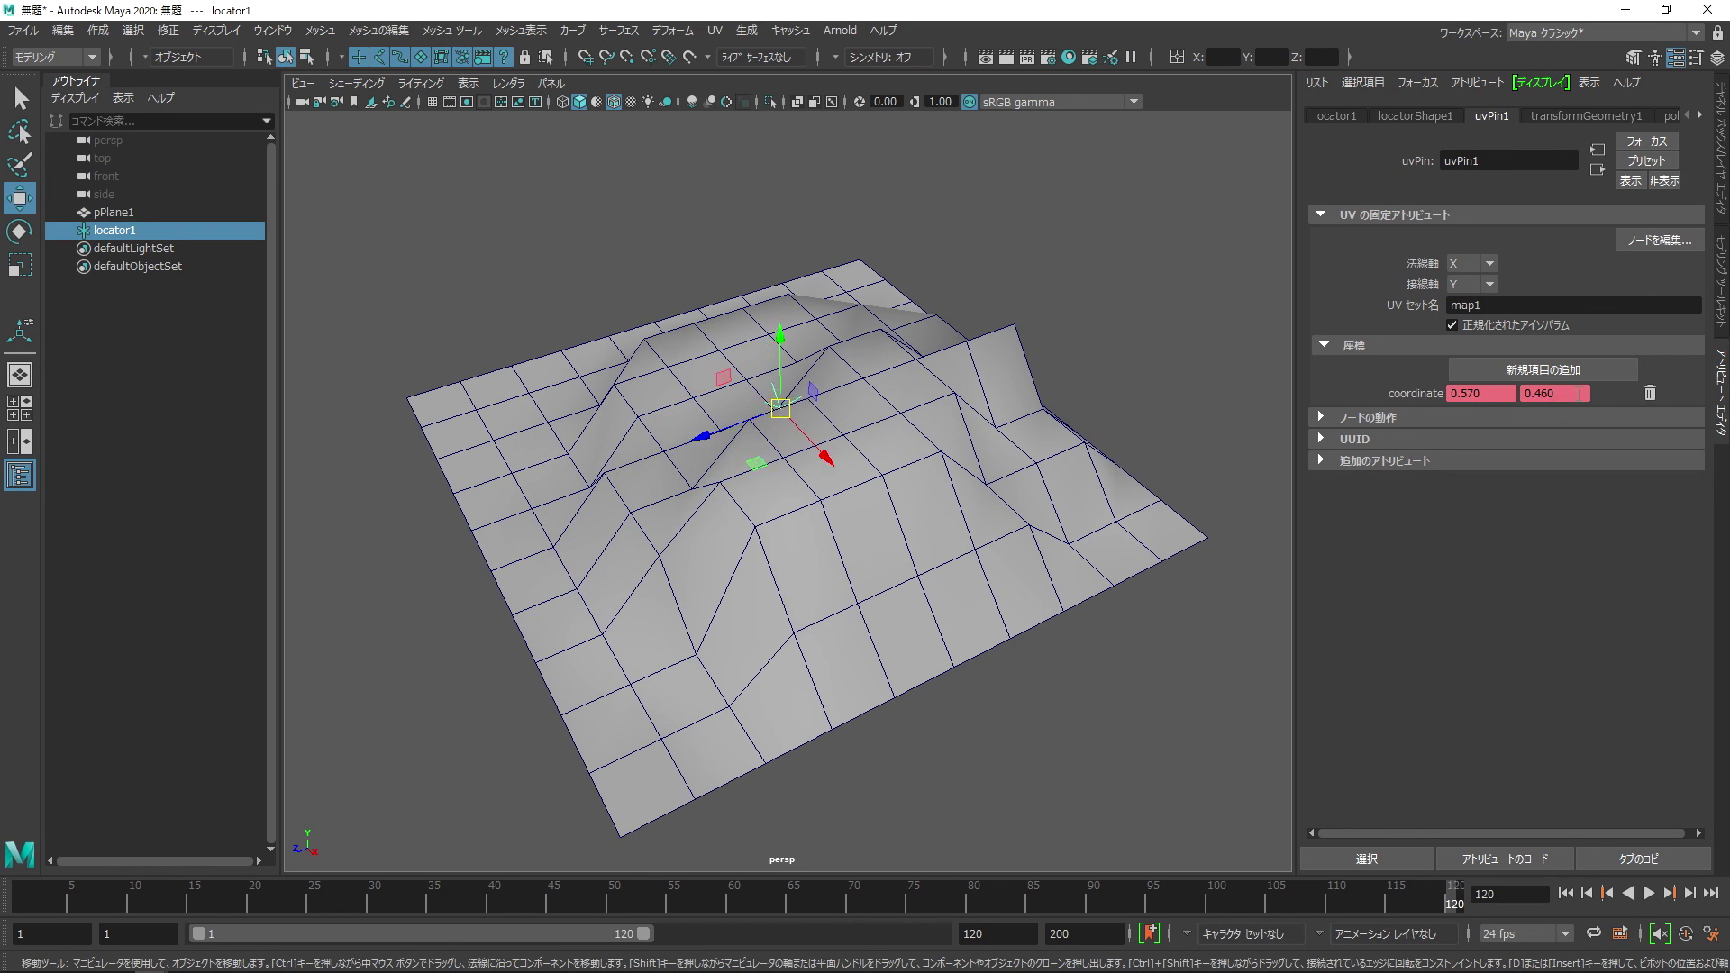
{"action": "left_click_drag", "start_coordinate": [1579, 392], "coordinate": [1608, 393], "text": "ctrl"}
{"action": "left_click_drag", "start_coordinate": [921, 496], "coordinate": [1104, 516], "text": "alt"}
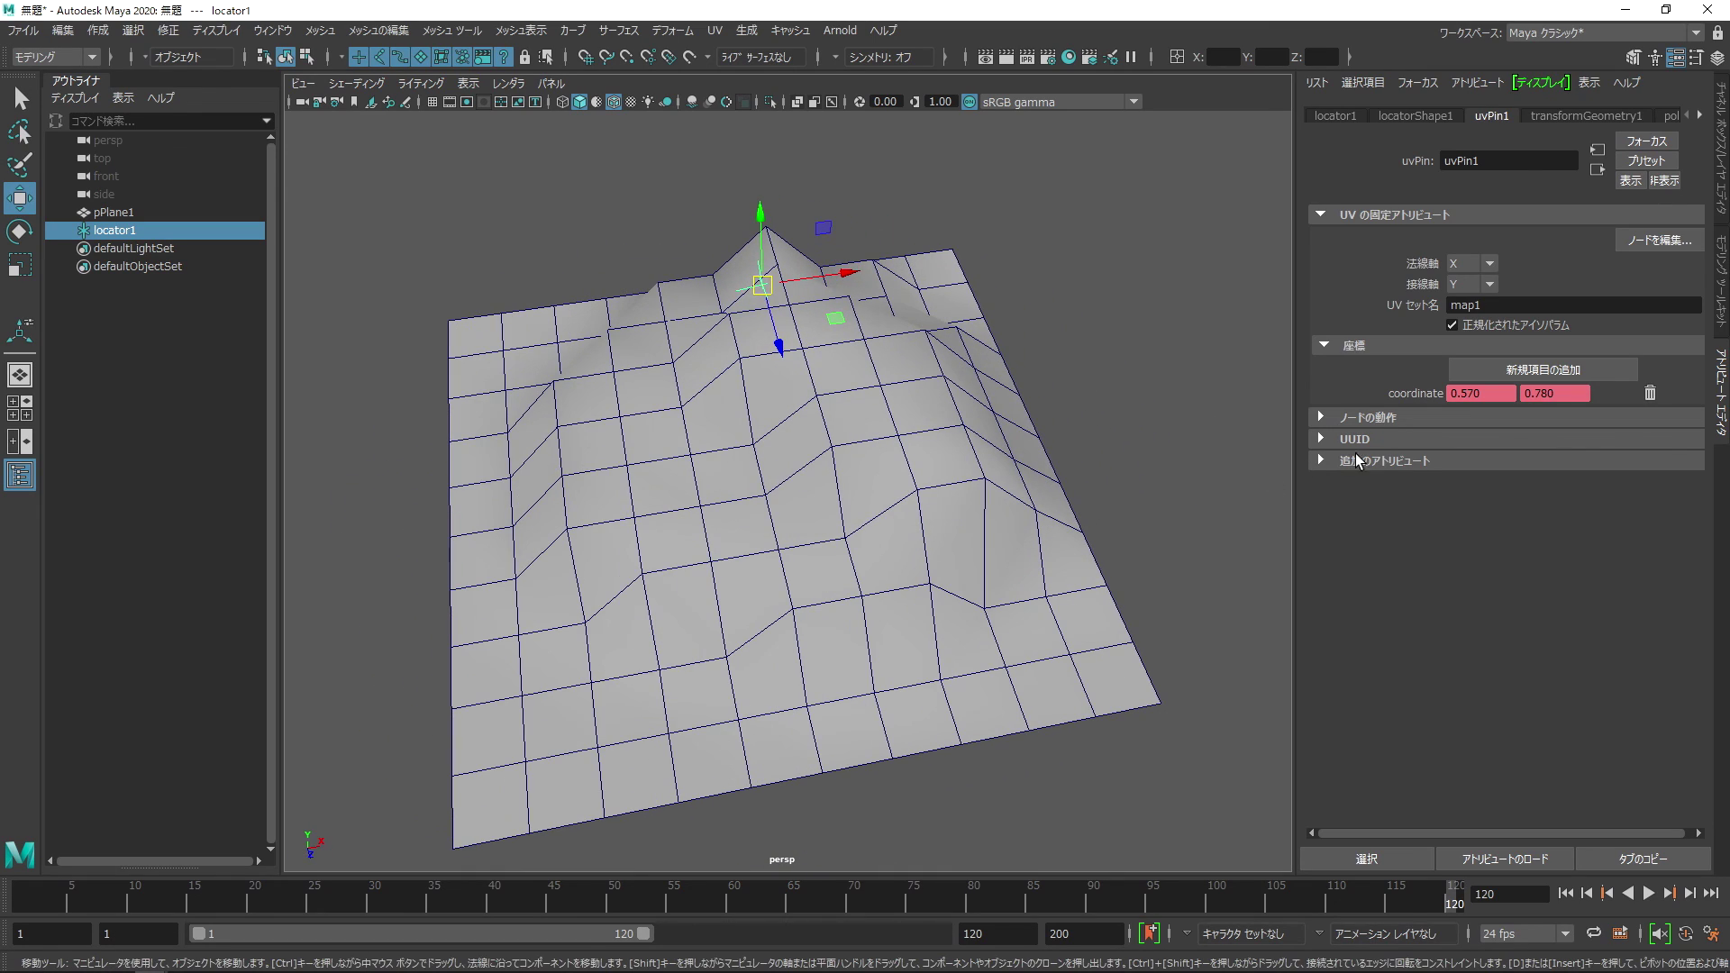
{"action": "right_click", "coordinate": [1426, 394]}
{"action": "left_click", "coordinate": [1444, 427]}
{"action": "left_click_drag", "start_coordinate": [587, 664], "coordinate": [721, 757], "text": "alt"}
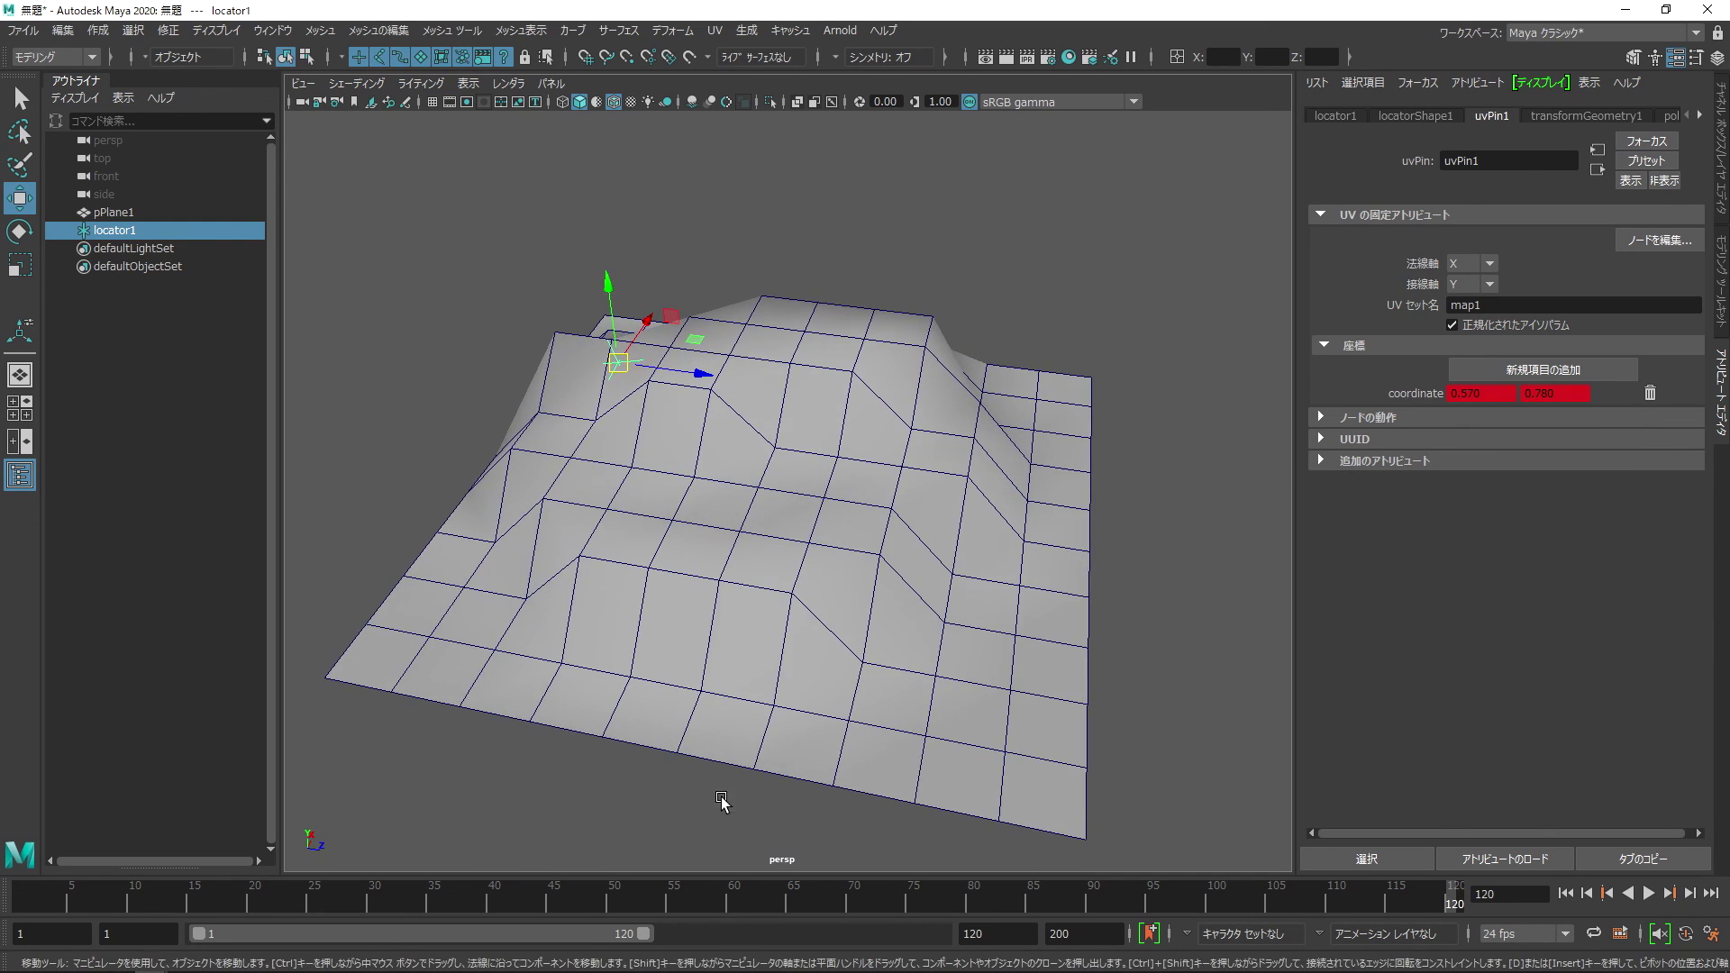
Step: Scrub the timeline to preview the locator gliding, ending back at frame 1
{"action": "left_click_drag", "start_coordinate": [670, 892], "coordinate": [492, 897]}
{"action": "left_click_drag", "start_coordinate": [231, 892], "coordinate": [441, 892]}
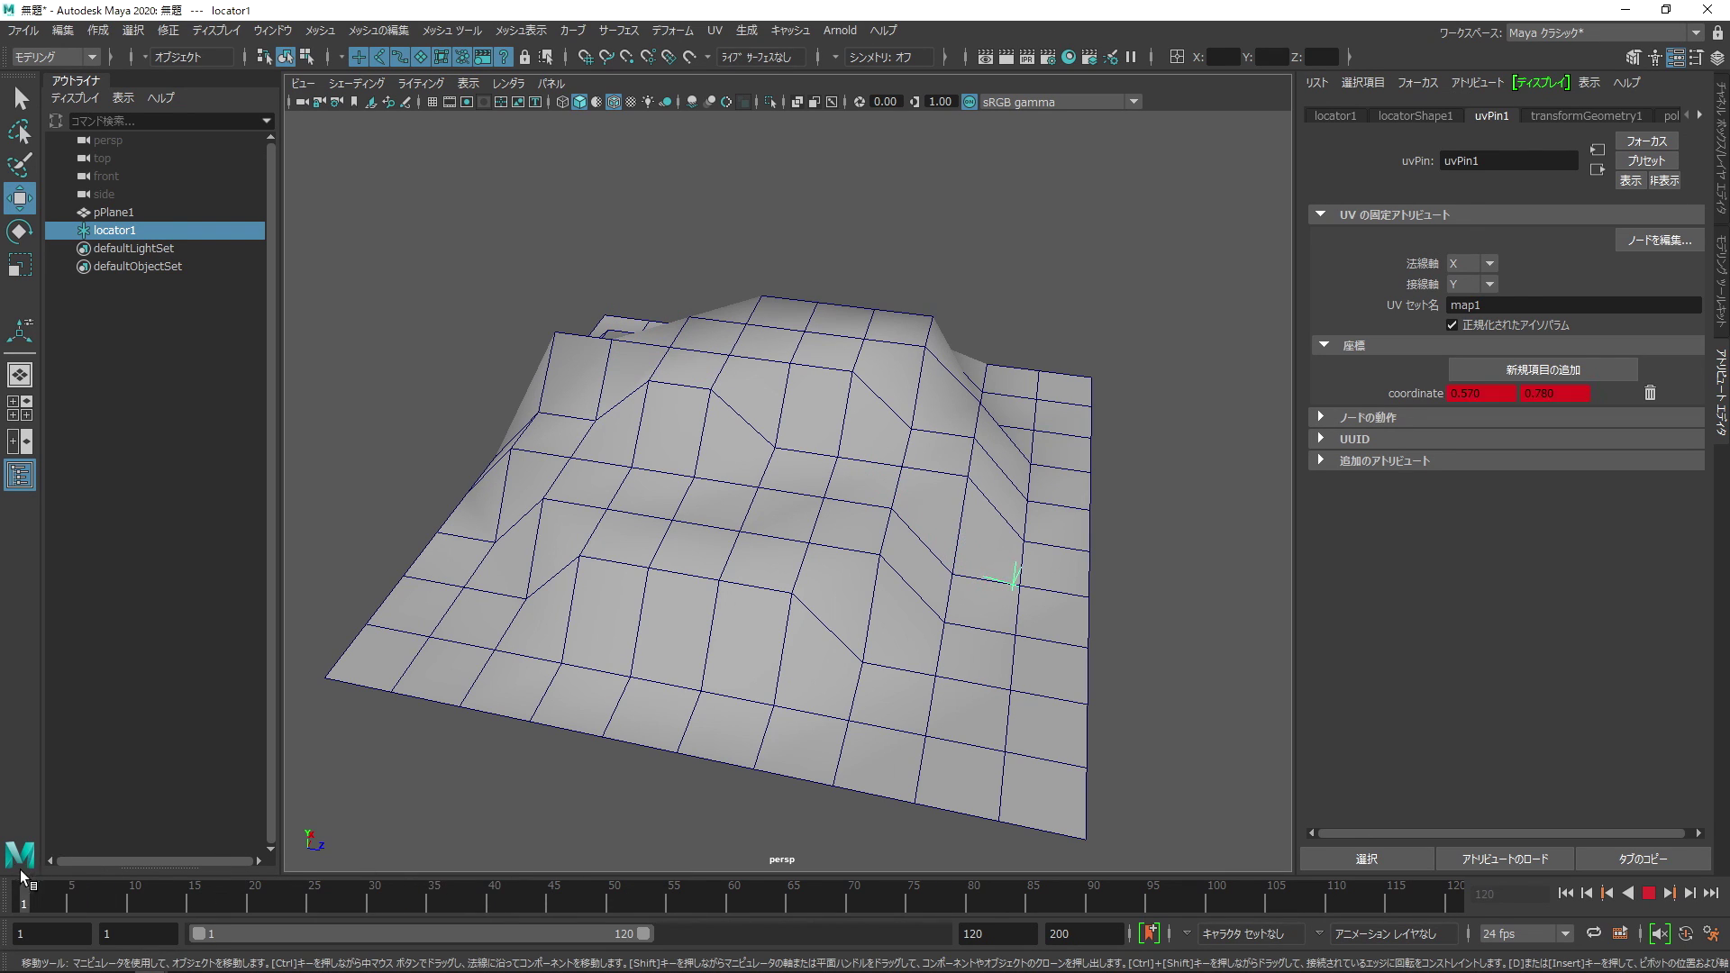
{"action": "mouse_move", "coordinate": [1066, 894]}
{"action": "left_mouse_down"}
{"action": "mouse_move", "coordinate": [1448, 900]}
{"action": "mouse_move", "coordinate": [1149, 905]}
{"action": "left_mouse_up"}
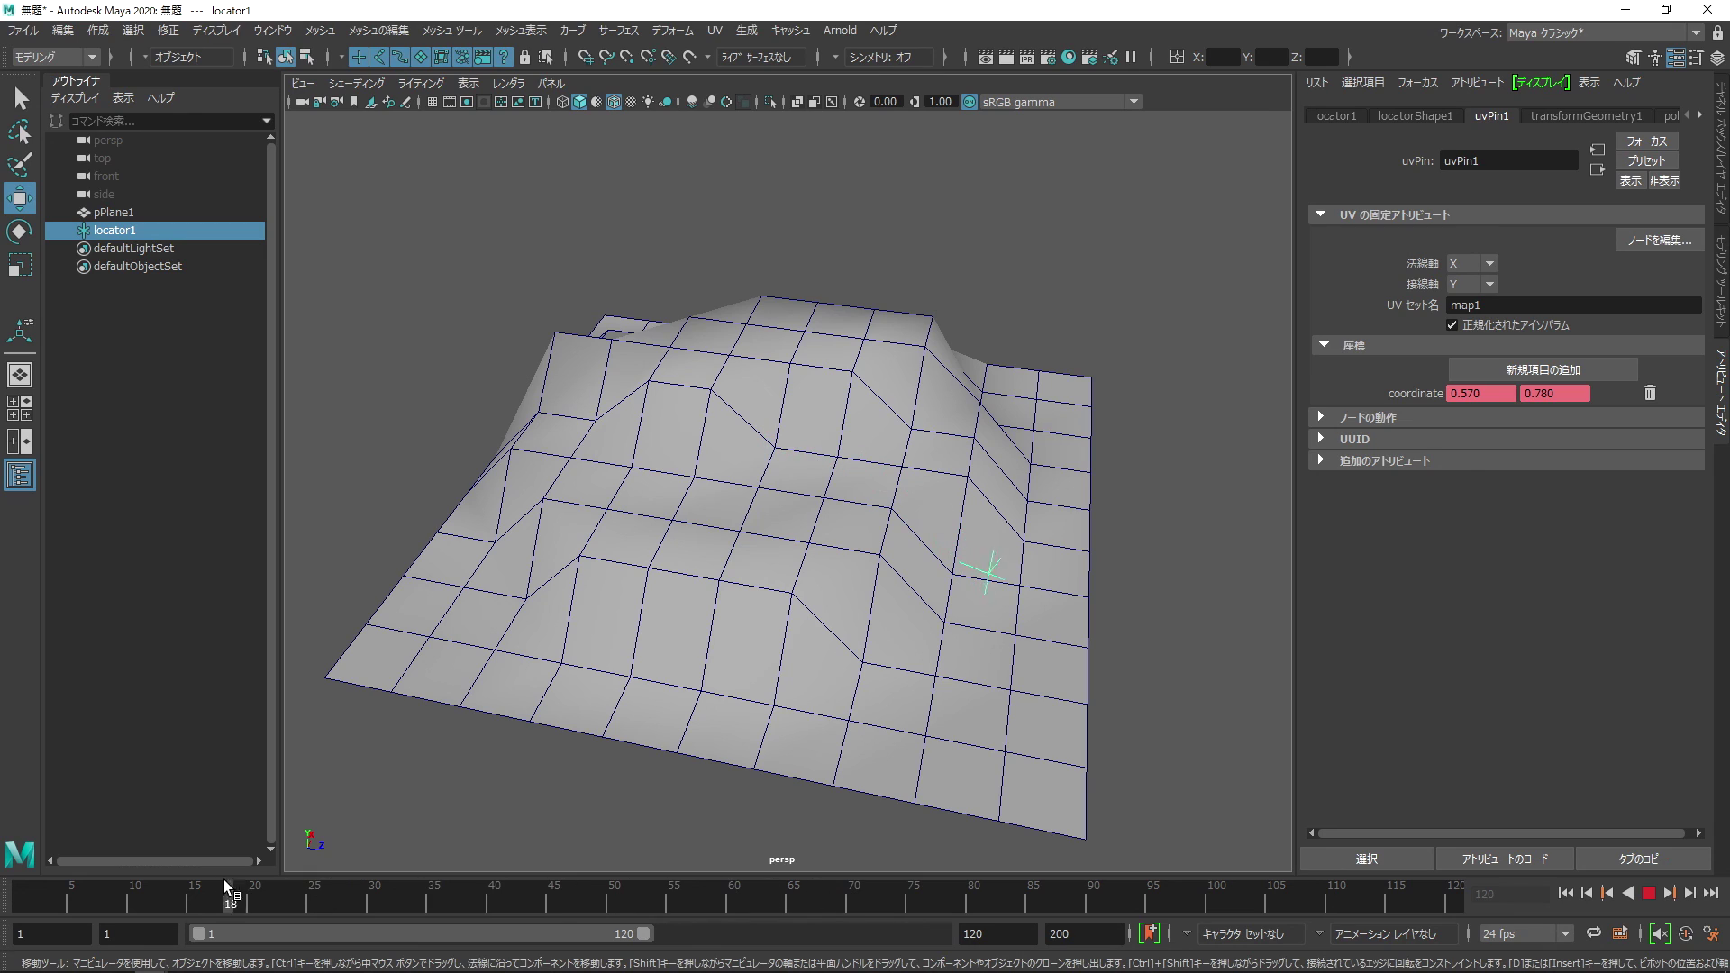
{"action": "left_click_drag", "start_coordinate": [34, 888], "coordinate": [1409, 897]}
{"action": "left_click_drag", "start_coordinate": [1387, 967], "coordinate": [611, 912]}
{"action": "left_click_drag", "start_coordinate": [150, 892], "coordinate": [16, 892]}
{"action": "left_click_drag", "start_coordinate": [706, 636], "coordinate": [699, 631], "text": "alt"}
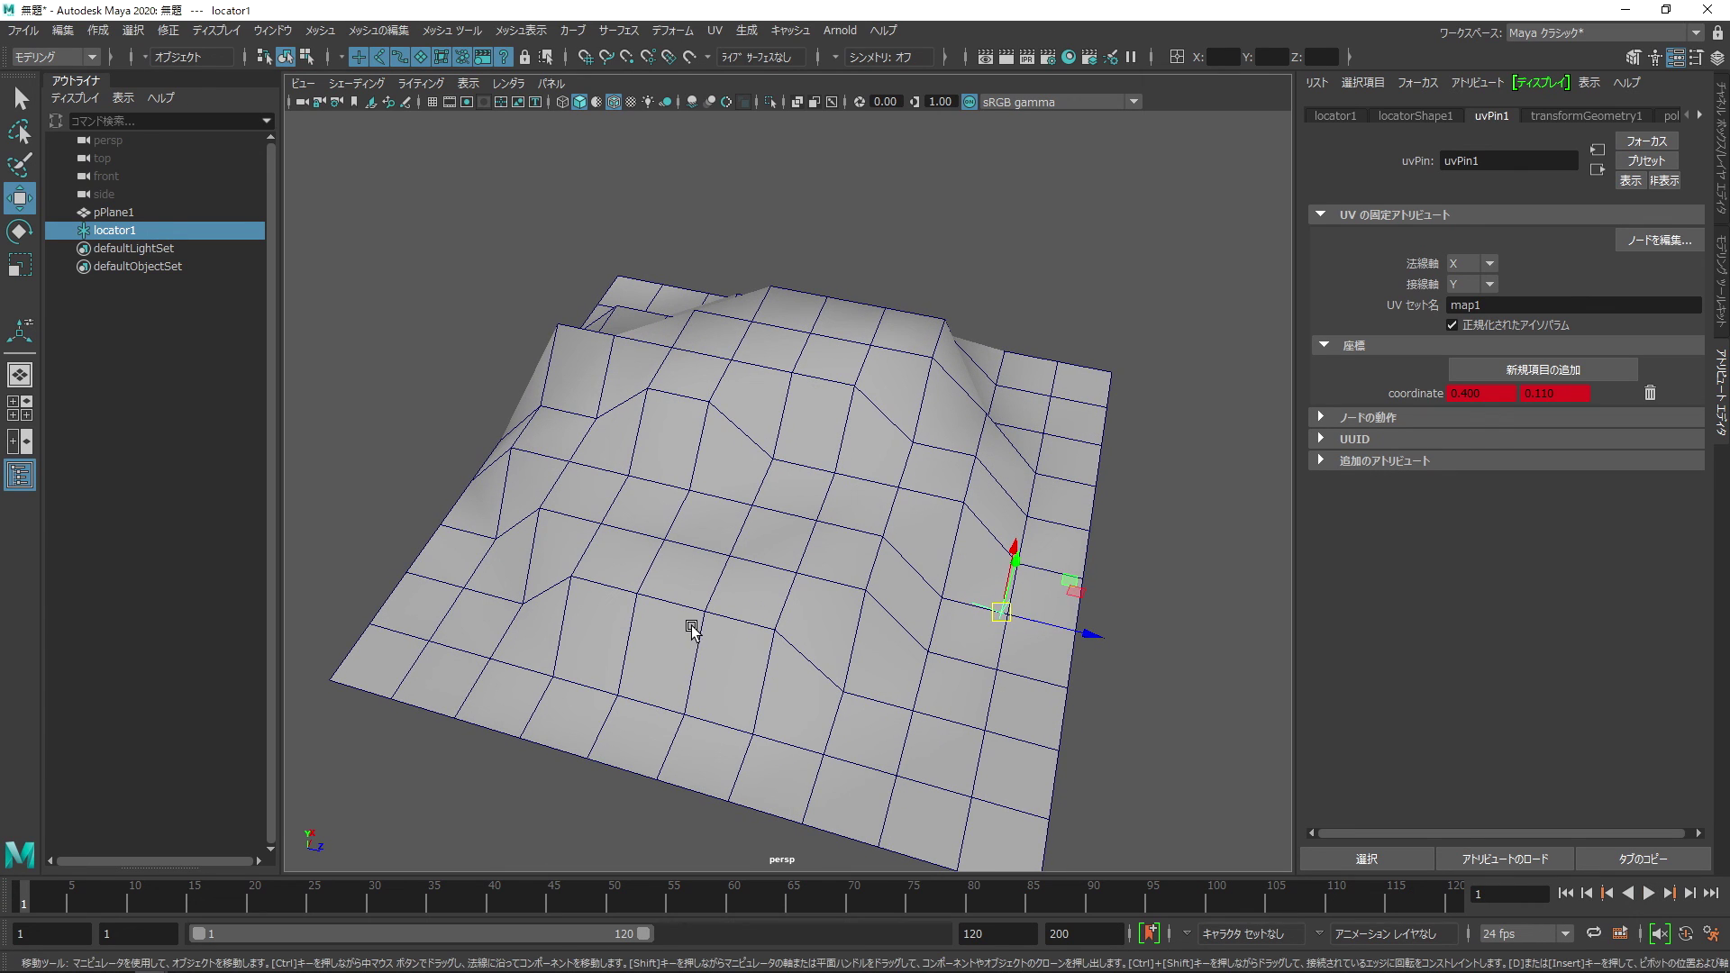